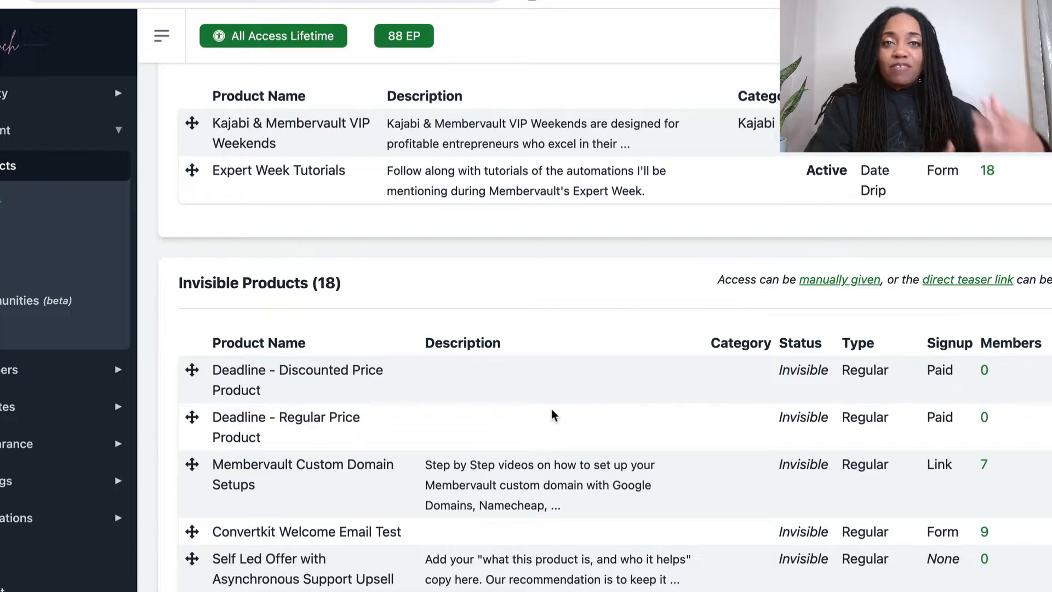
- Review the payment options of the Deadline - Discounted Price Product and the Deadline - Regular Price Product
scroll(553, 414, "down", 1)
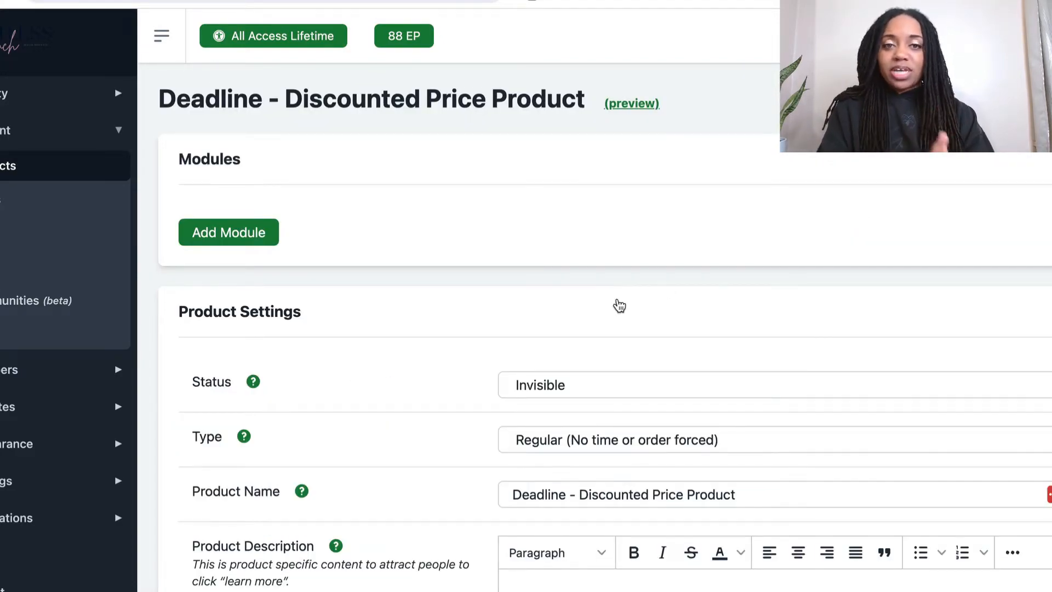
scroll(619, 306, "down", 15)
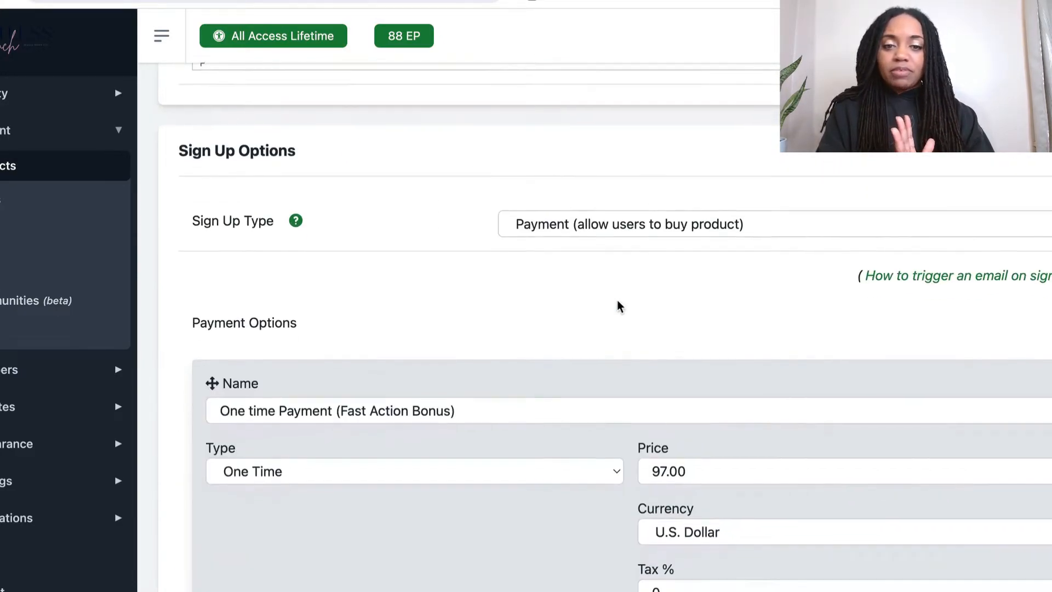
scroll(619, 306, "down", 2)
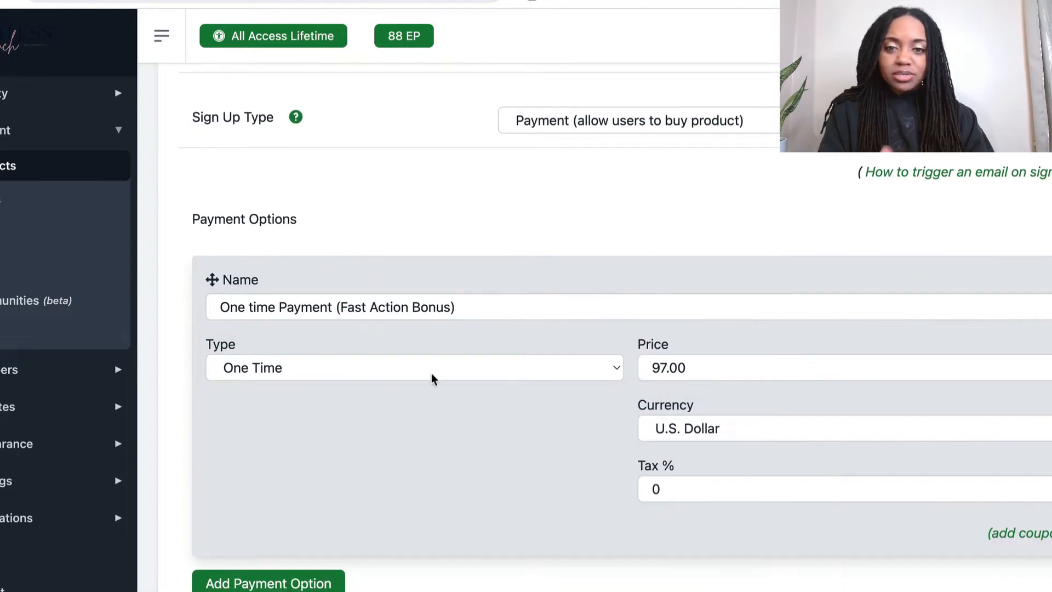
scroll(433, 378, "down", 3)
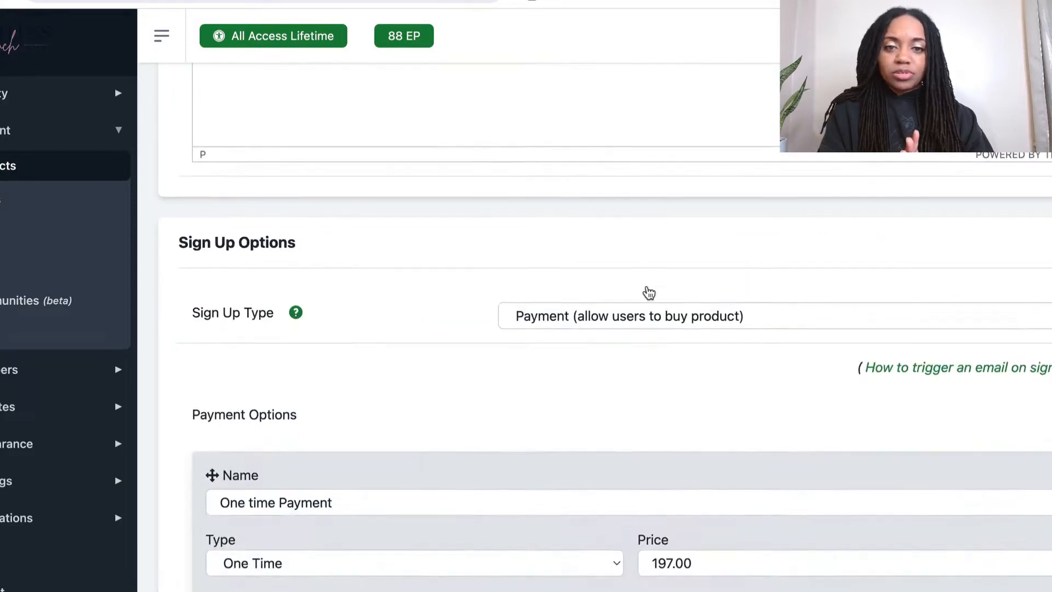
scroll(646, 291, "down", 5)
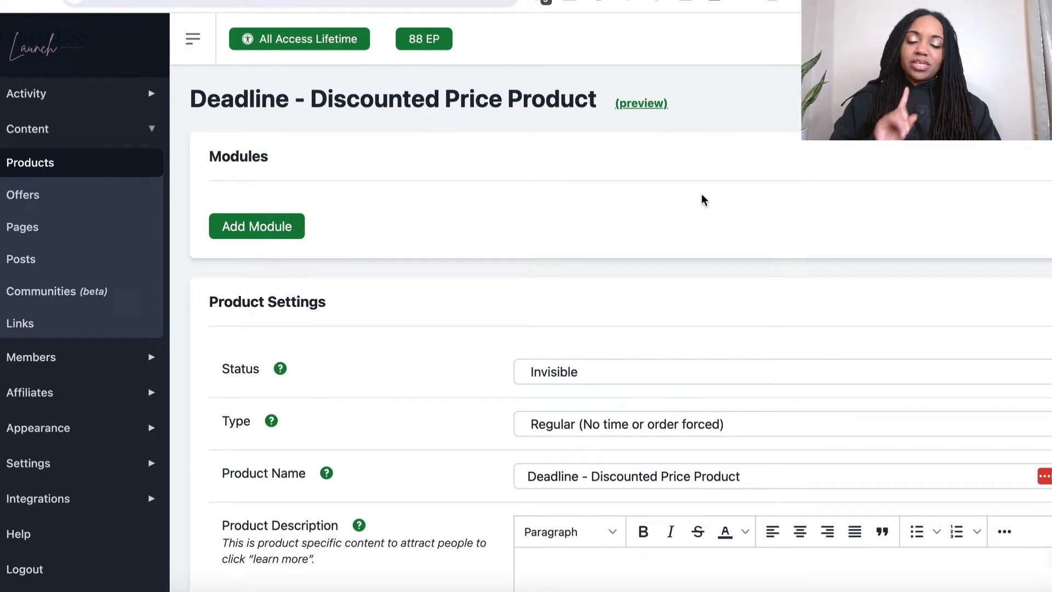
- Add an action to the discounted product: when added to product by (any), add the member to the [LIVE] Profitable Influencer Brand Masterclass
scroll(458, 223, "down", 15)
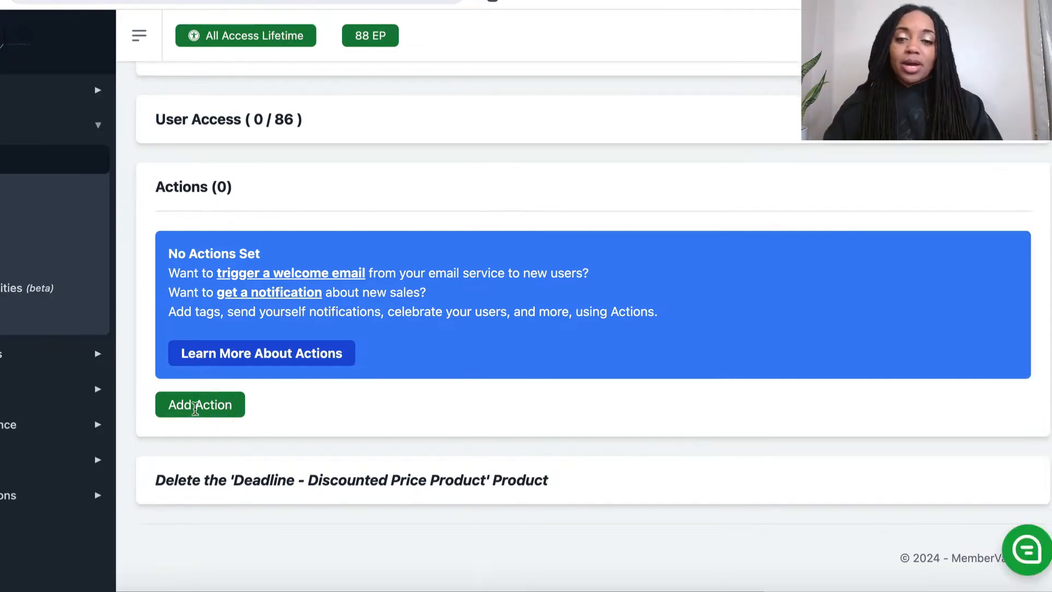
left_click(219, 409)
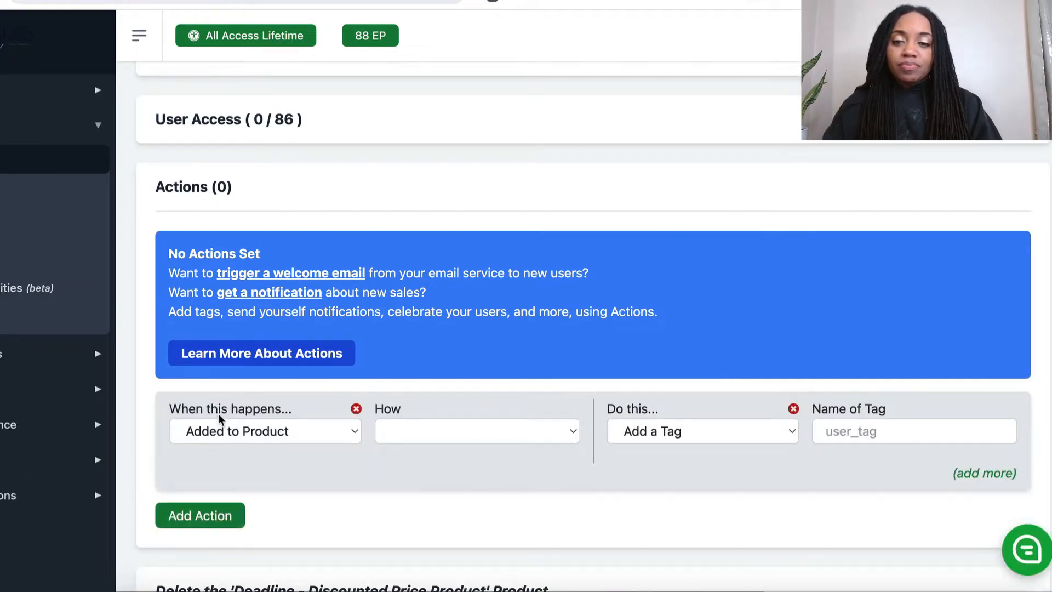
left_click(447, 437)
left_click(442, 435)
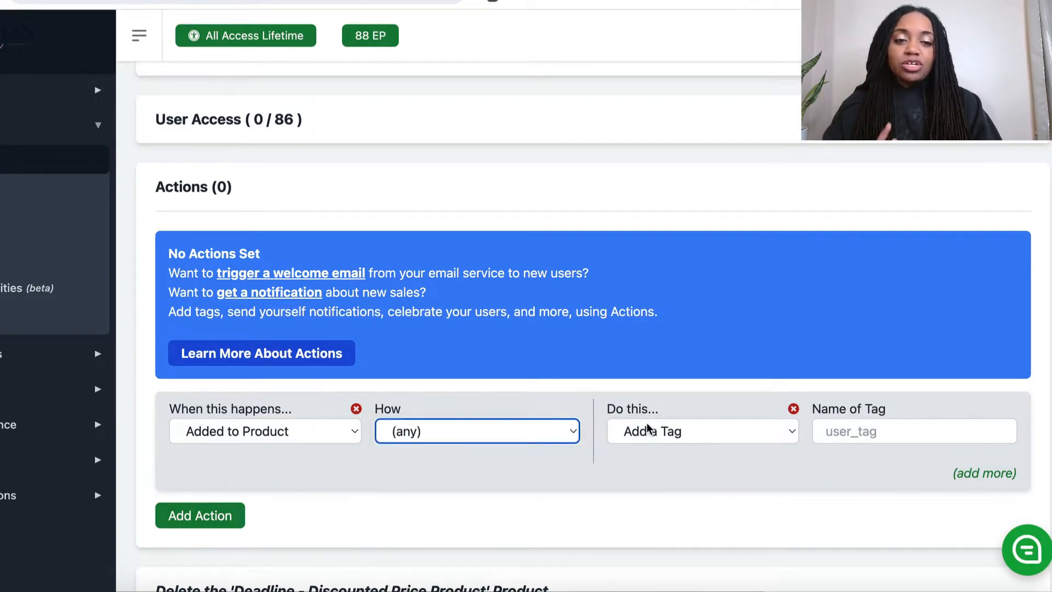
left_click(644, 442)
left_click(646, 472)
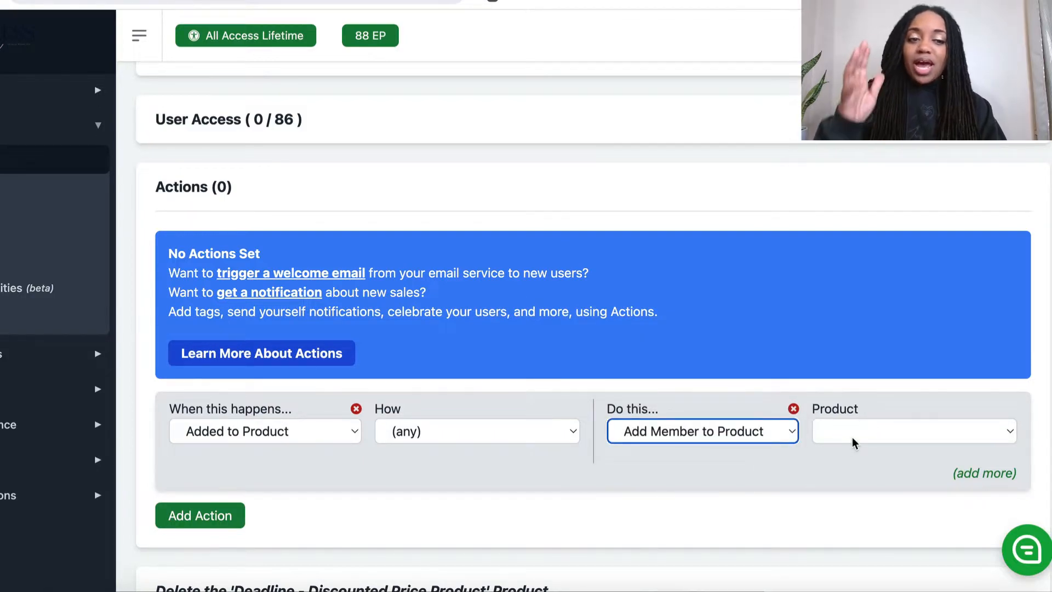
left_click(853, 443)
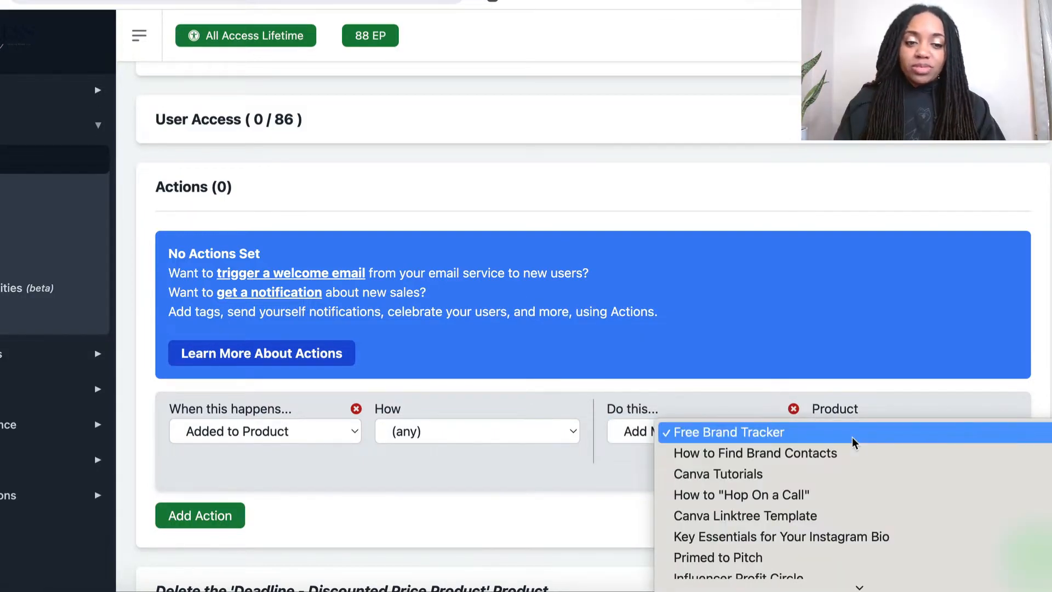
scroll(853, 443, "down", 5)
left_click(833, 457)
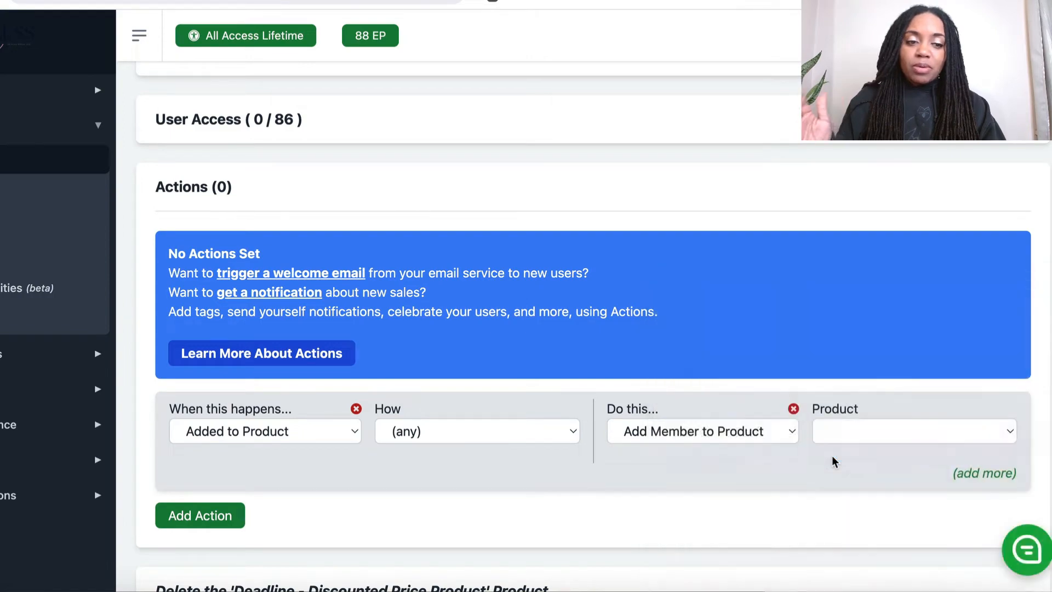
- Add a second result to the same action that adds the member to the Primed to Pitch product
left_click(956, 475)
left_click(681, 496)
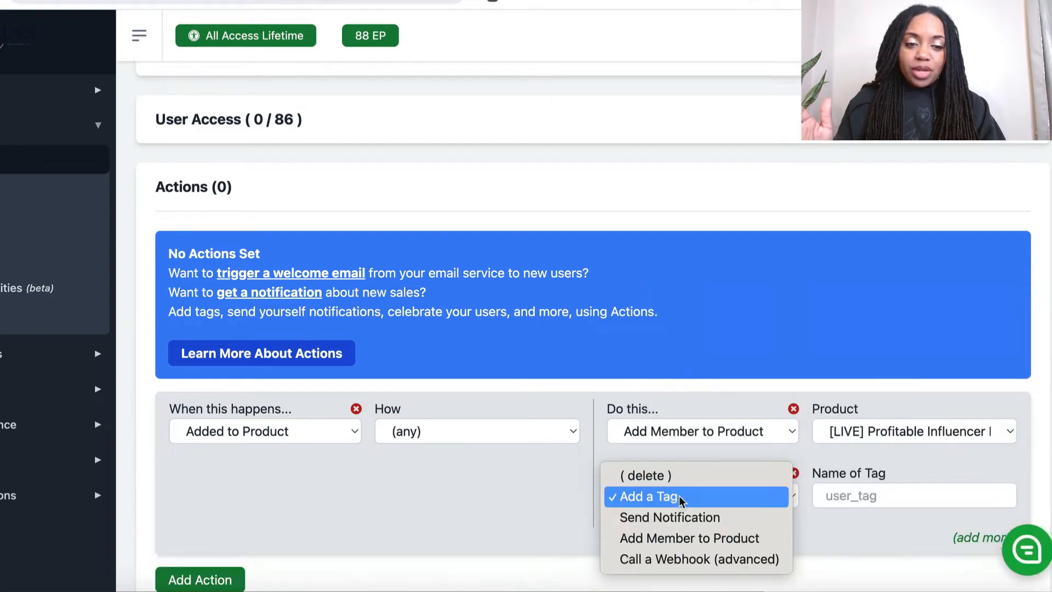
left_click(680, 539)
left_click(879, 506)
scroll(881, 504, "down", 10)
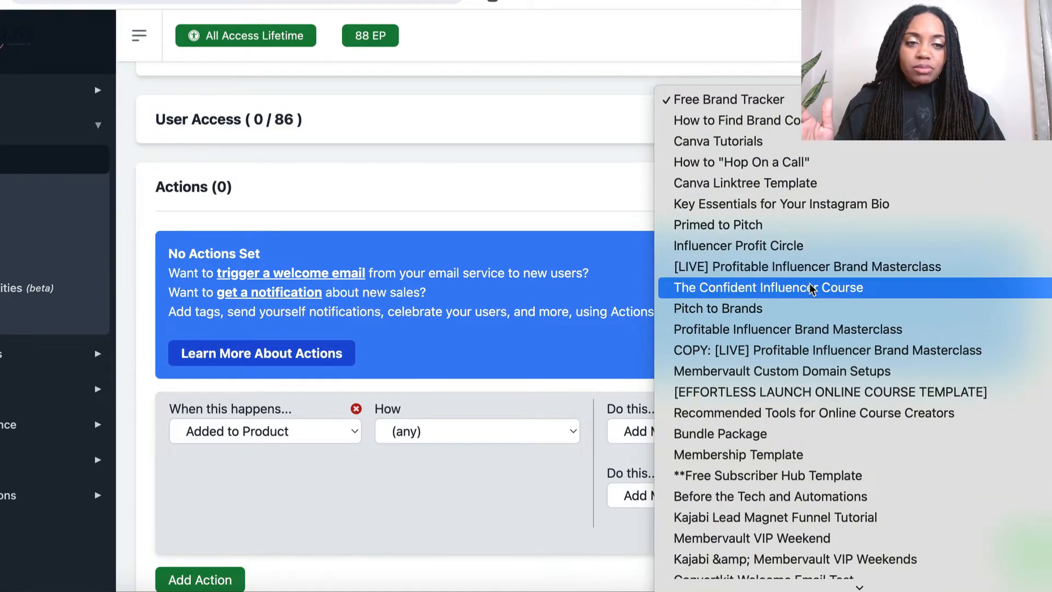
left_click(800, 225)
- Open the options of the Deadline - Discounted Price Product and select its direct purchase link
scroll(658, 394, "down", 2)
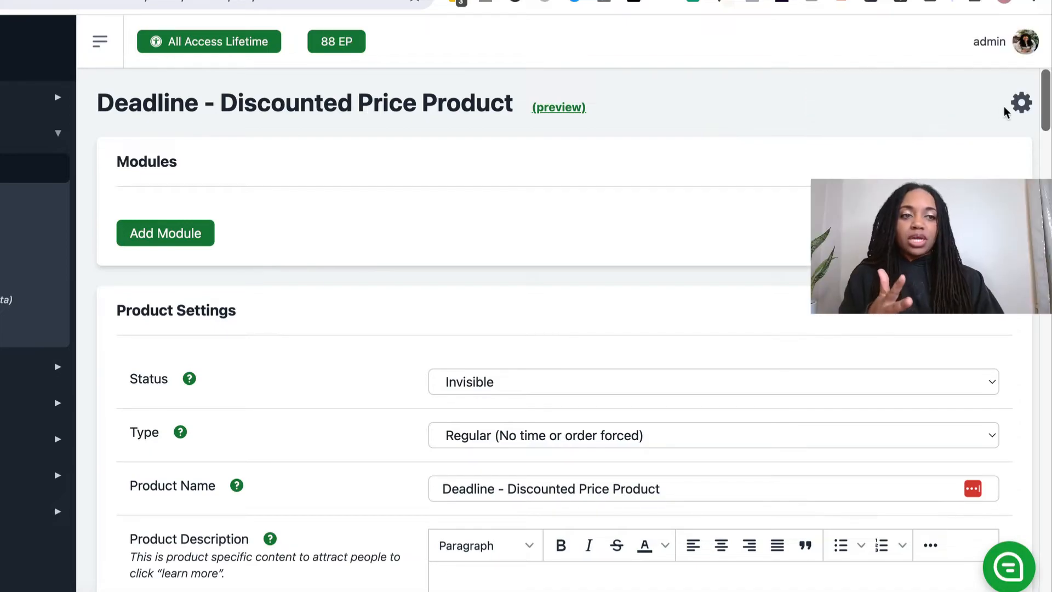
left_click(1022, 104)
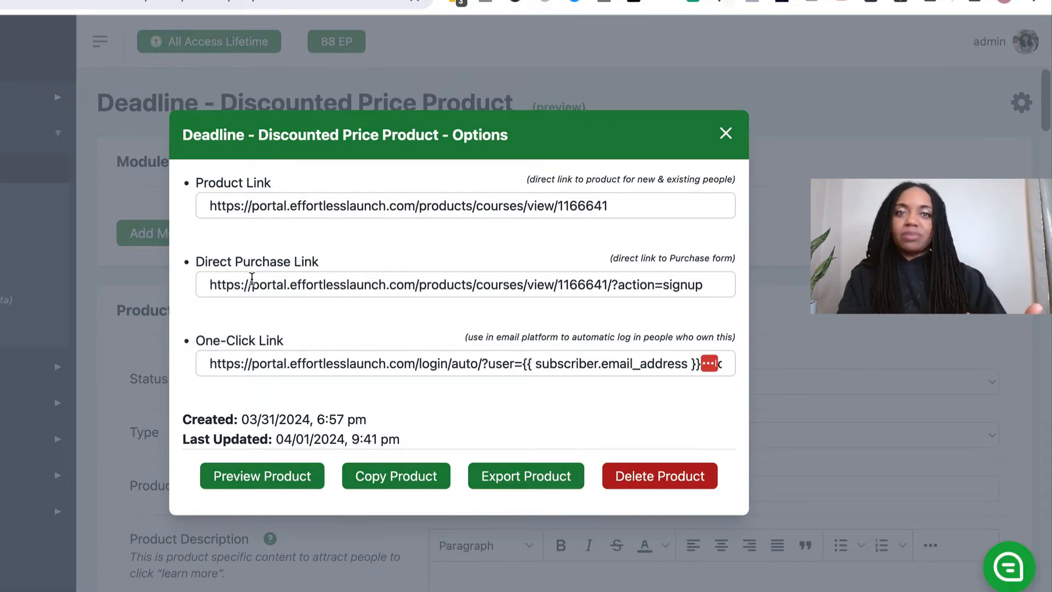
triple_click(252, 278)
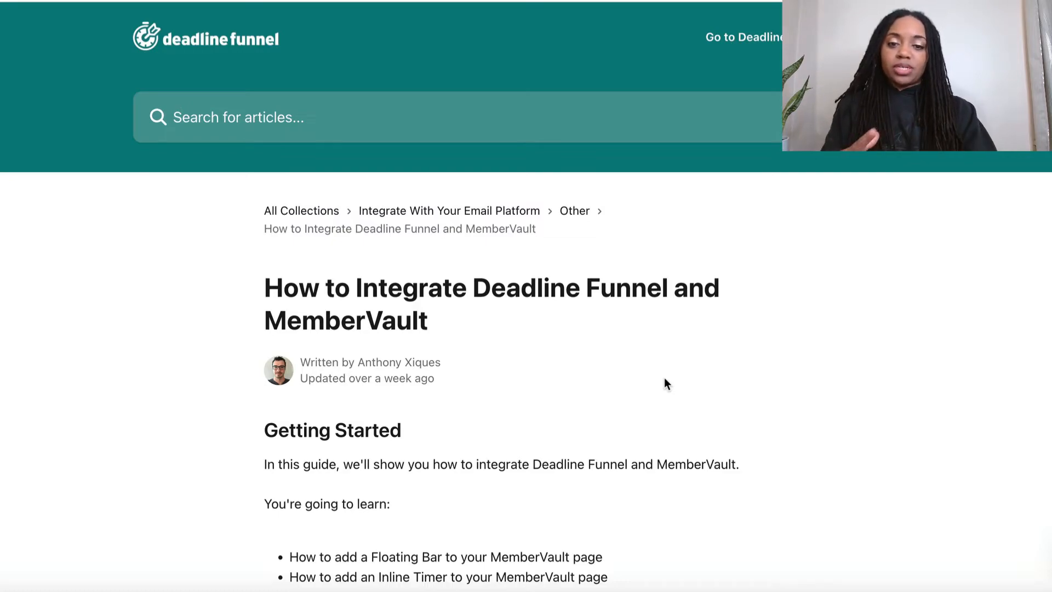
- Read the Deadline Funnel help article on adding a floating bar and an inline countdown timer to a MemberVault page
scroll(665, 379, "down", 4)
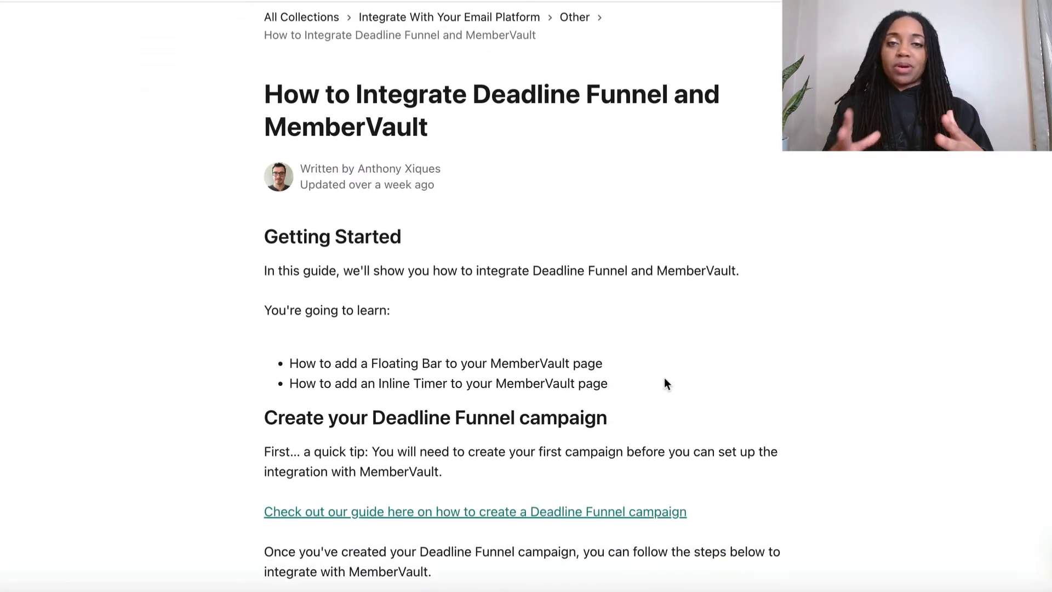
scroll(665, 378, "down", 1)
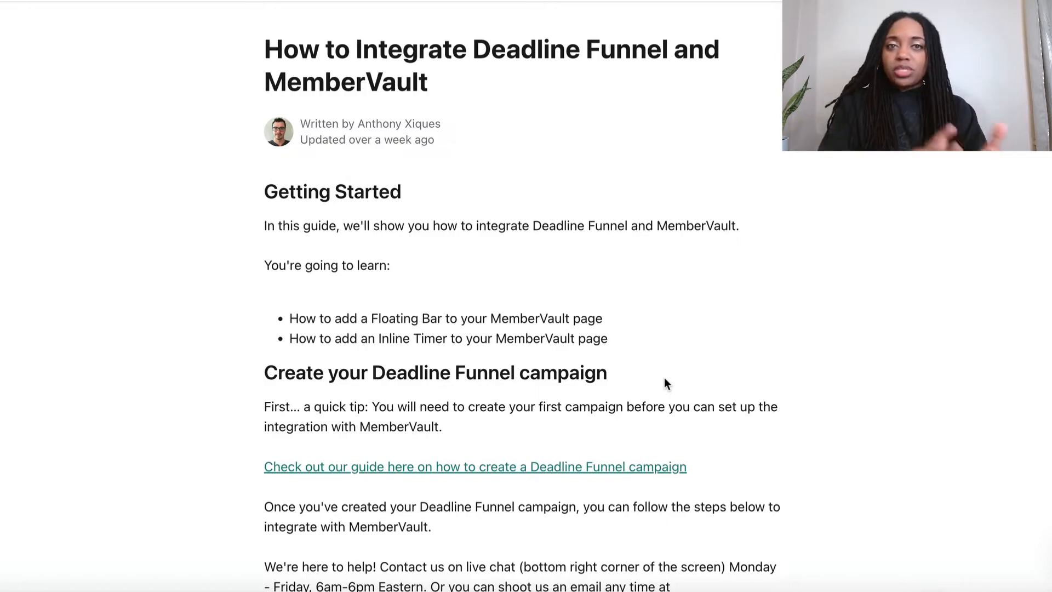
scroll(666, 379, "down", 2)
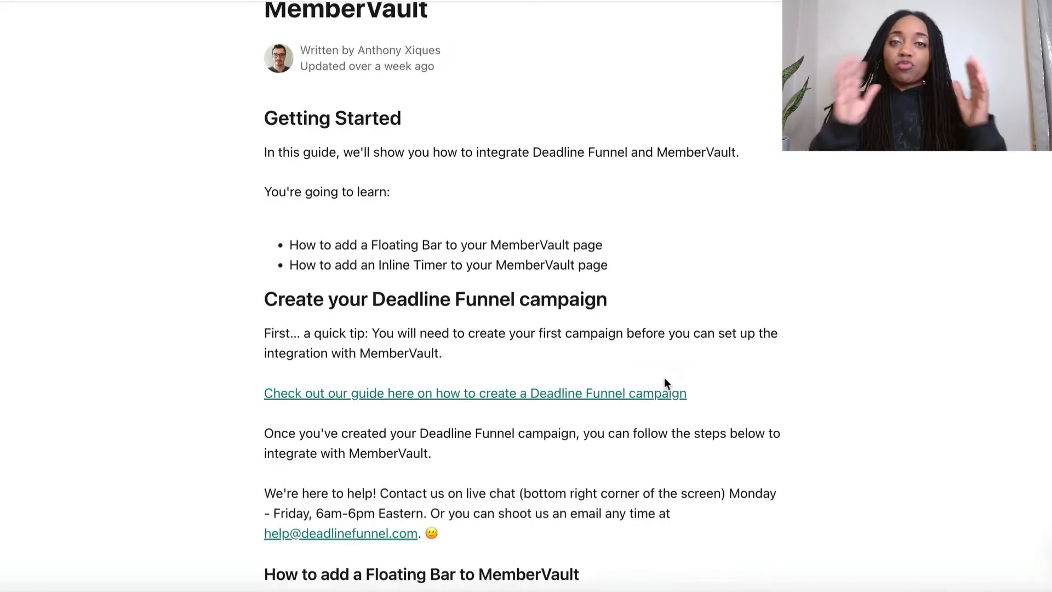
scroll(664, 381, "down", 4)
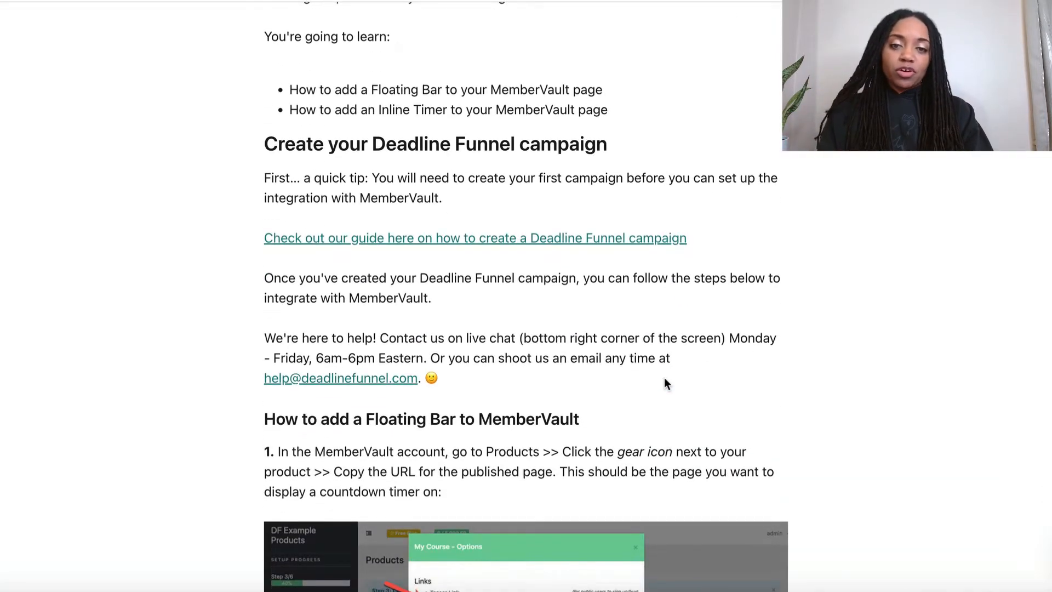
scroll(630, 398, "up", 12)
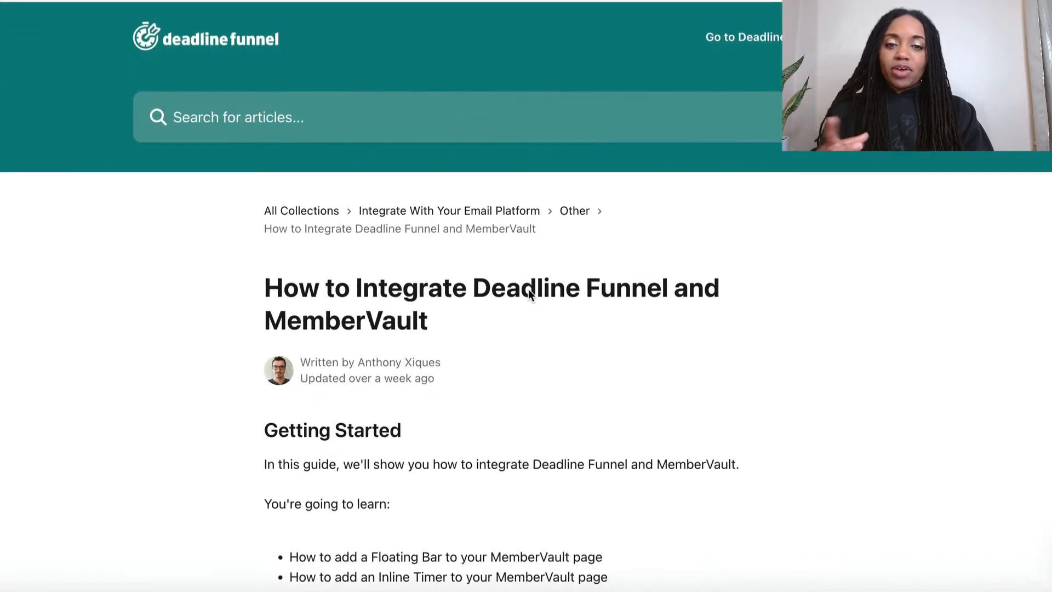
scroll(530, 294, "down", 20)
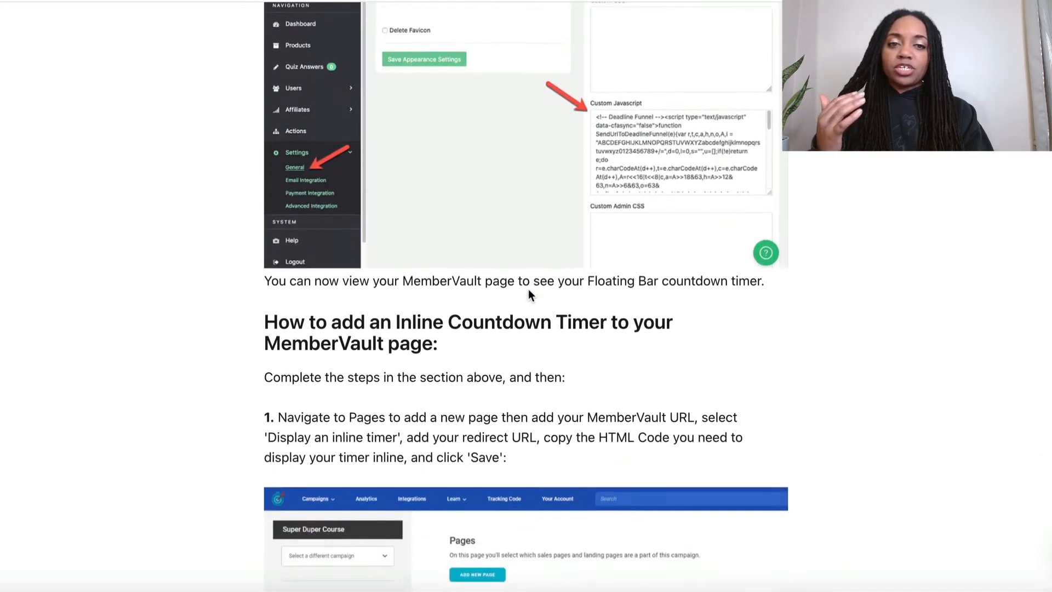
scroll(529, 288, "down", 15)
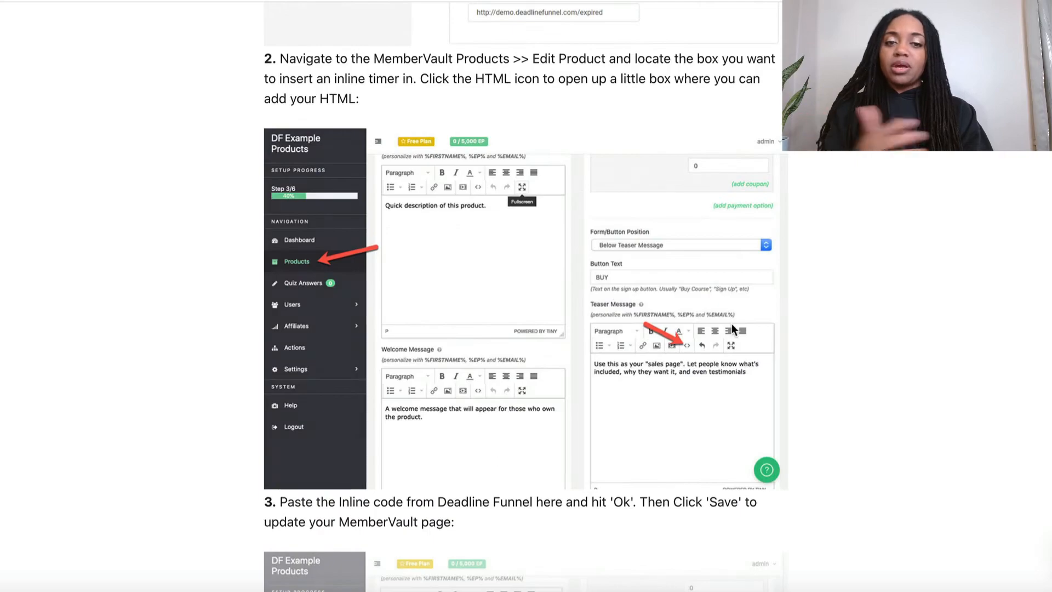
scroll(857, 318, "down", 15)
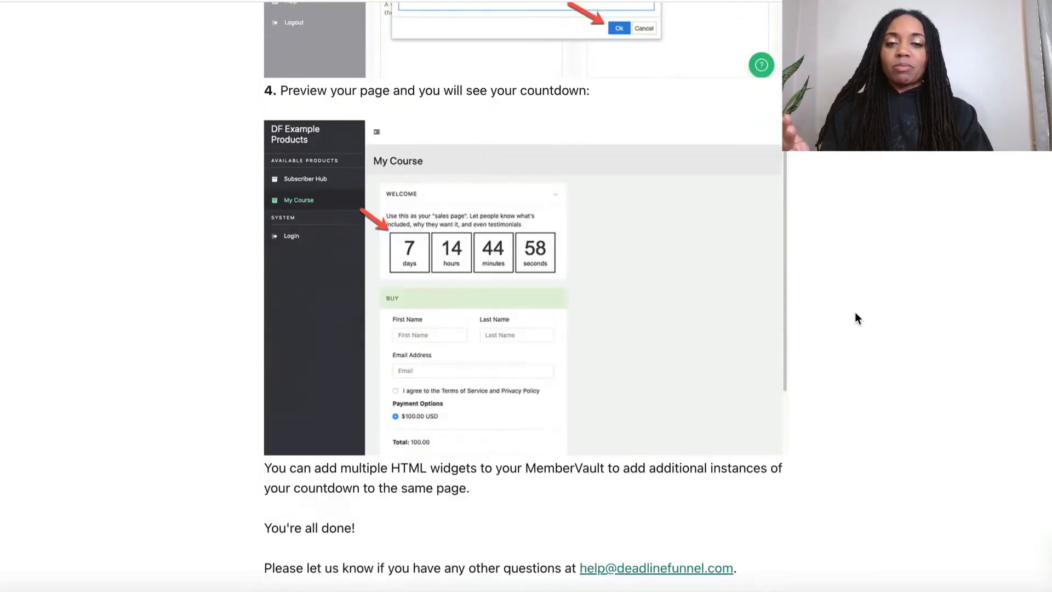
scroll(857, 318, "down", 6)
scroll(857, 318, "up", 8)
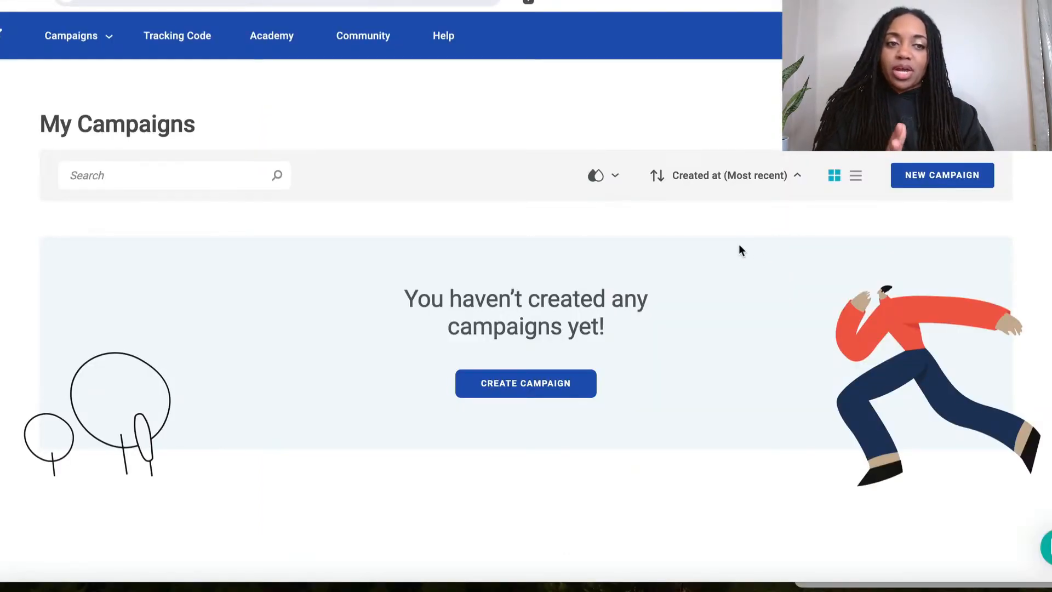
- Create a Deadline Funnel campaign named "Membervault Fast Action Bonus" in the Evergreen Course category
left_click(516, 393)
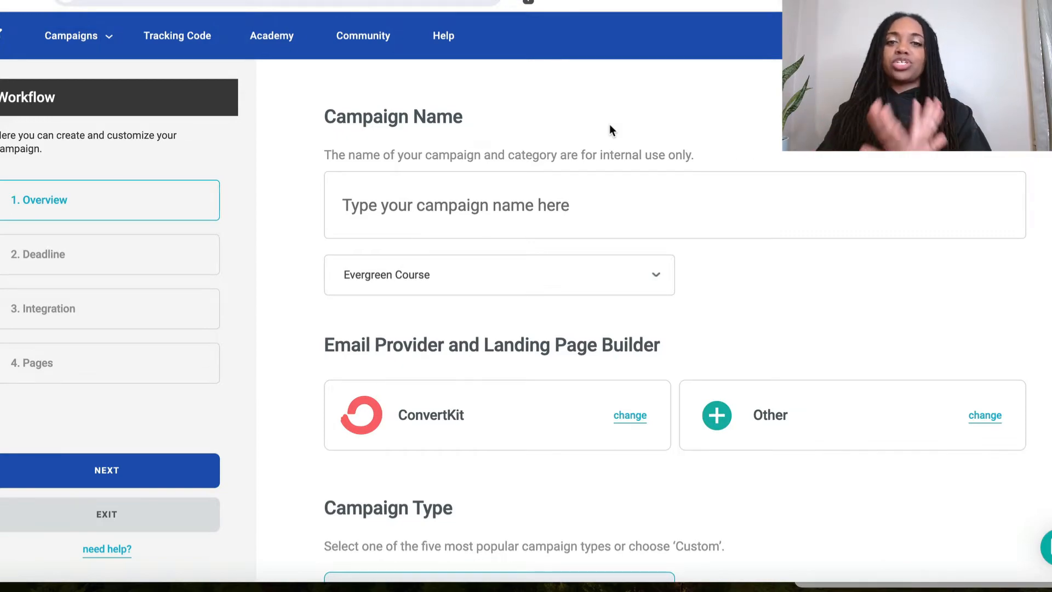
left_click(421, 215)
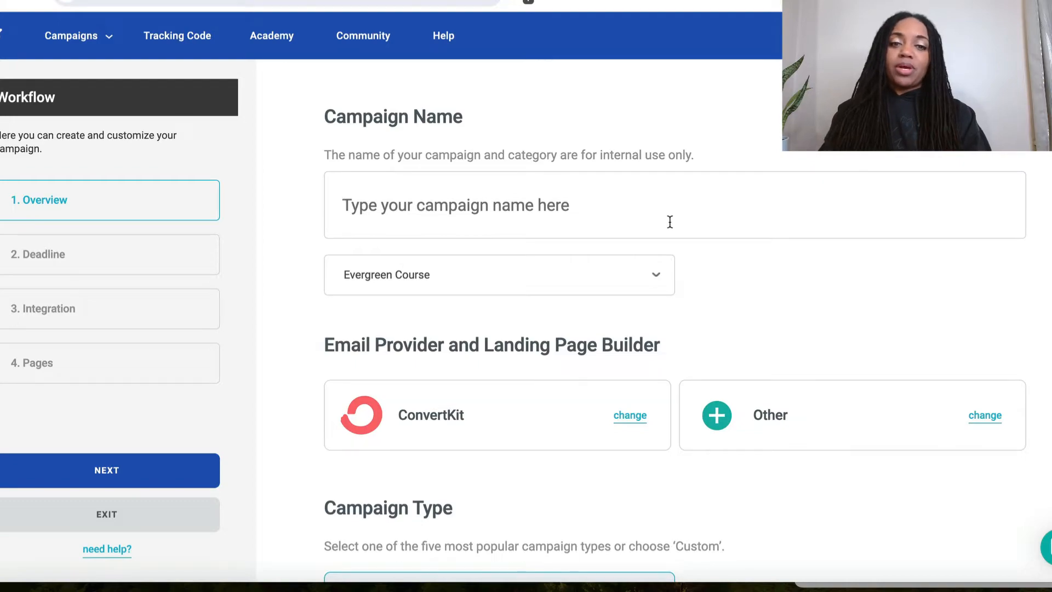
type("Membervault")
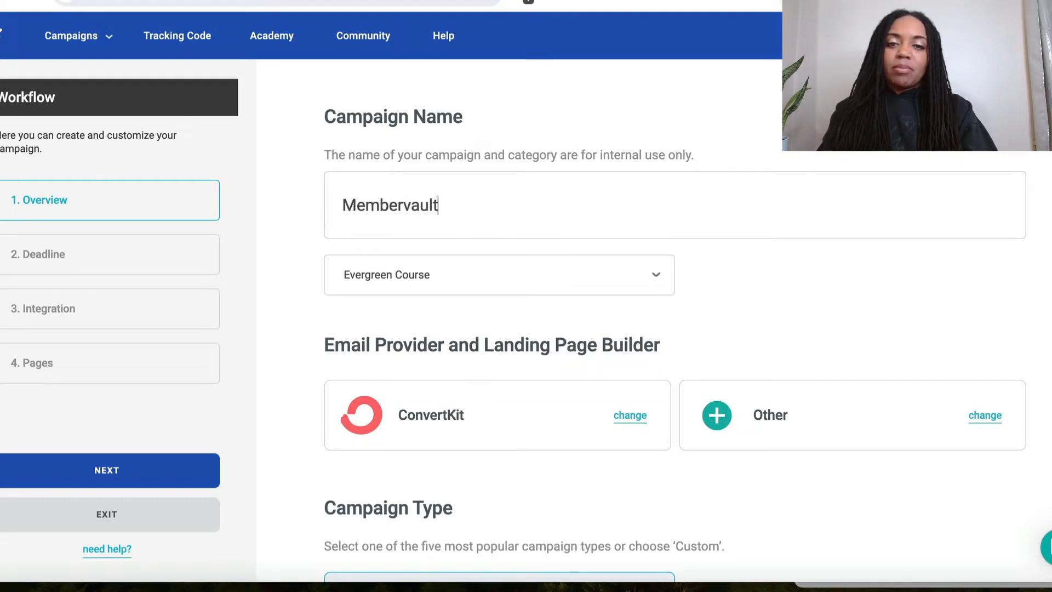
type("Fast Action Bonus")
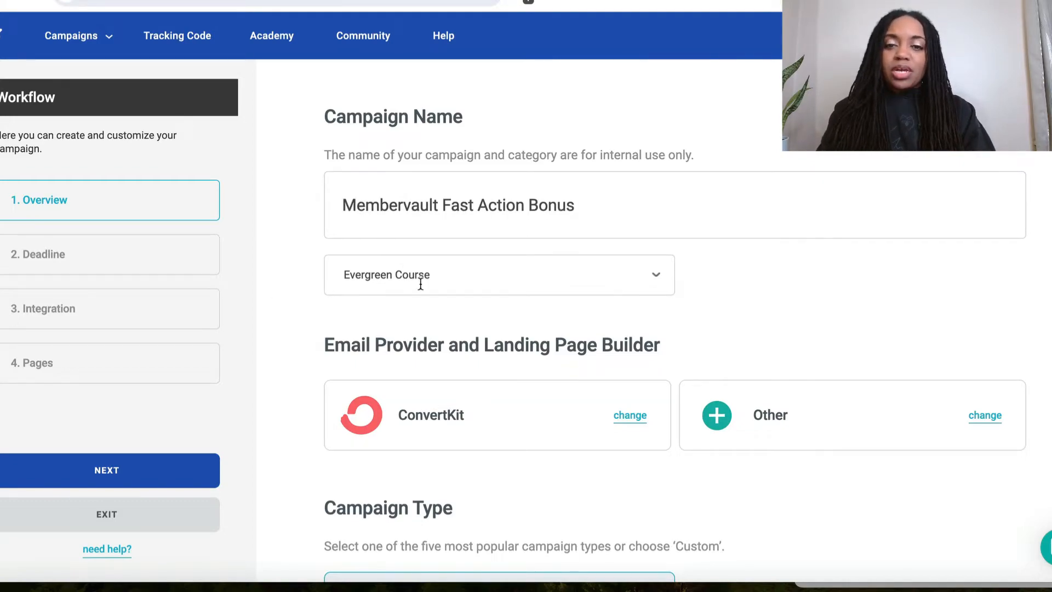
left_click(391, 284)
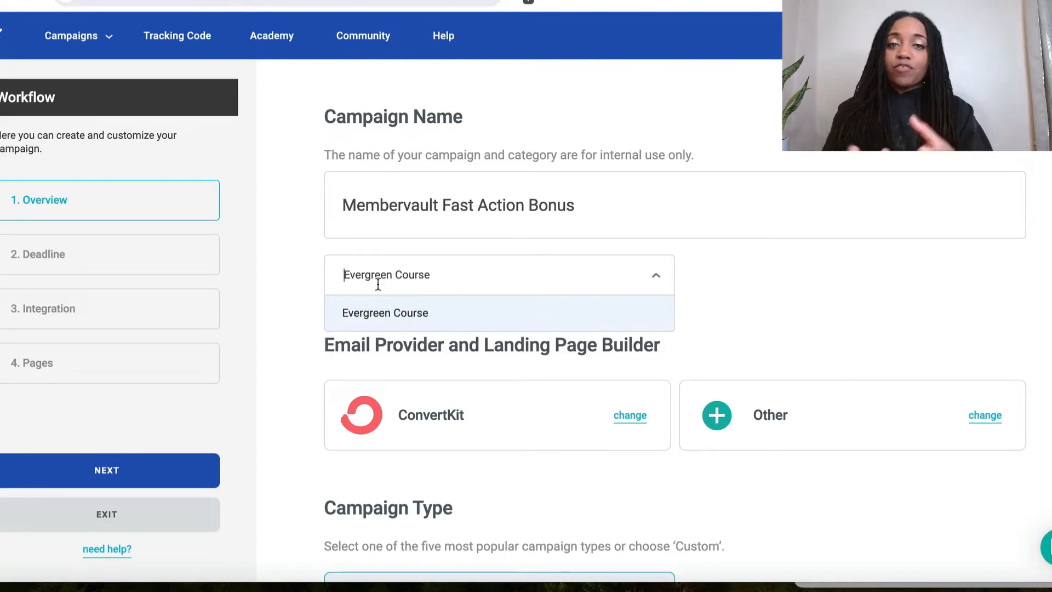
left_click(350, 276)
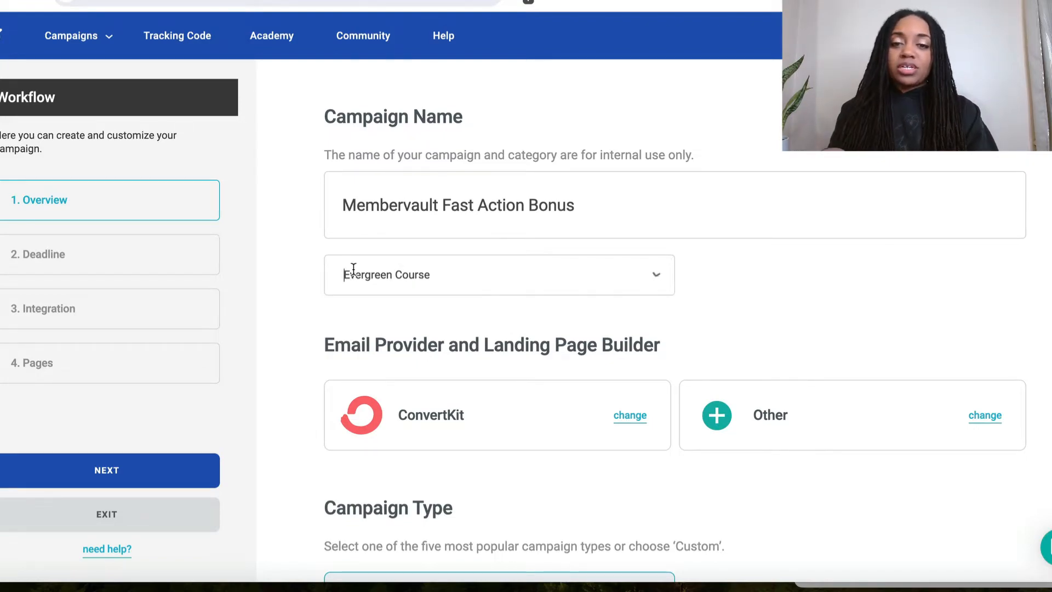
left_click(348, 274)
left_click(349, 274)
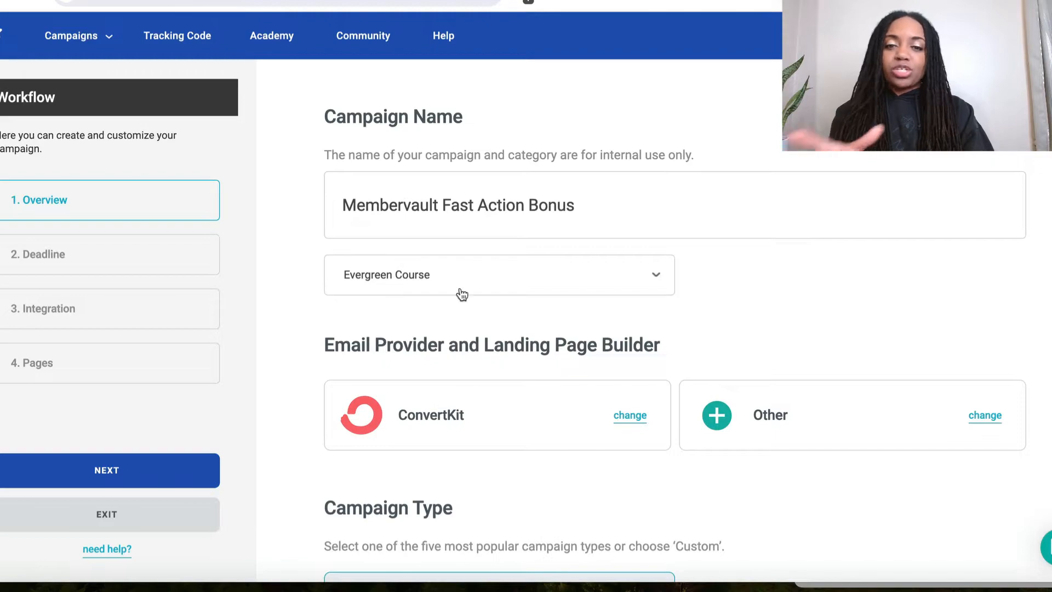
- Review the landing page builders available for the campaign, including the additional ones, keeping Other as the selection
scroll(409, 269, "down", 1)
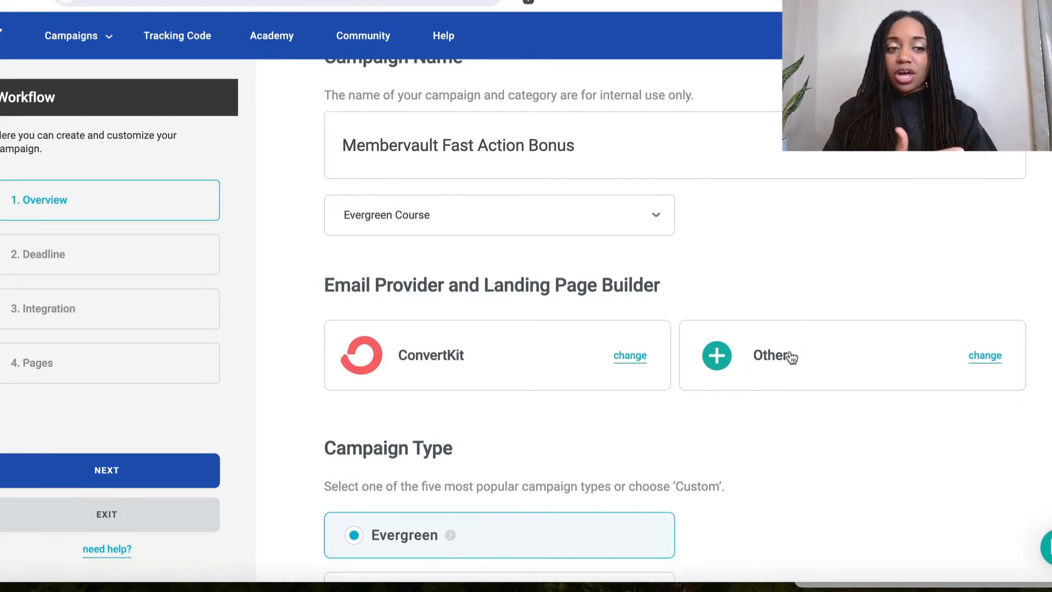
left_click(985, 356)
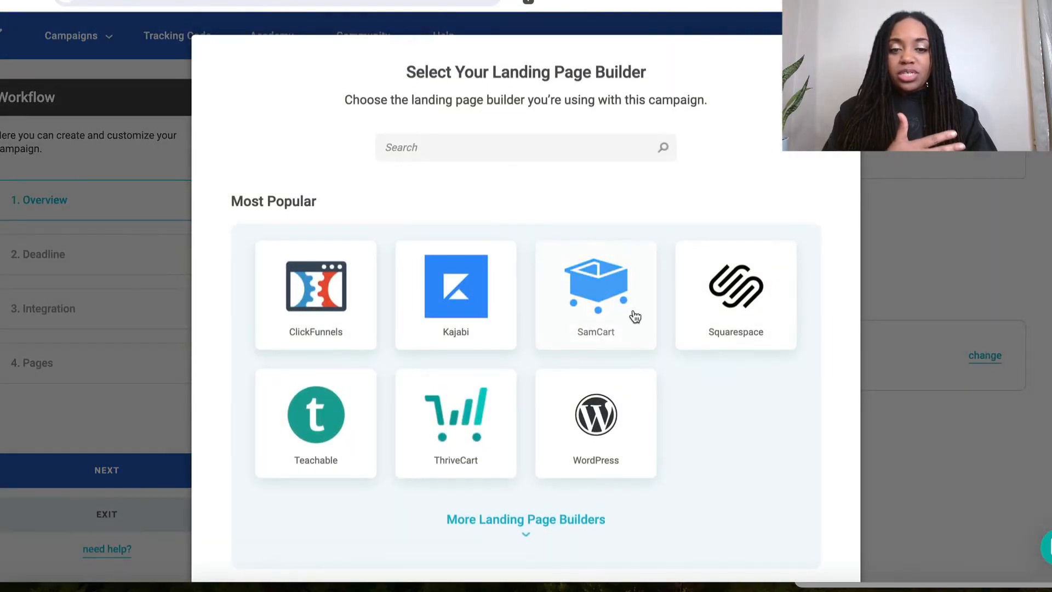
left_click(536, 529)
scroll(652, 348, "down", 10)
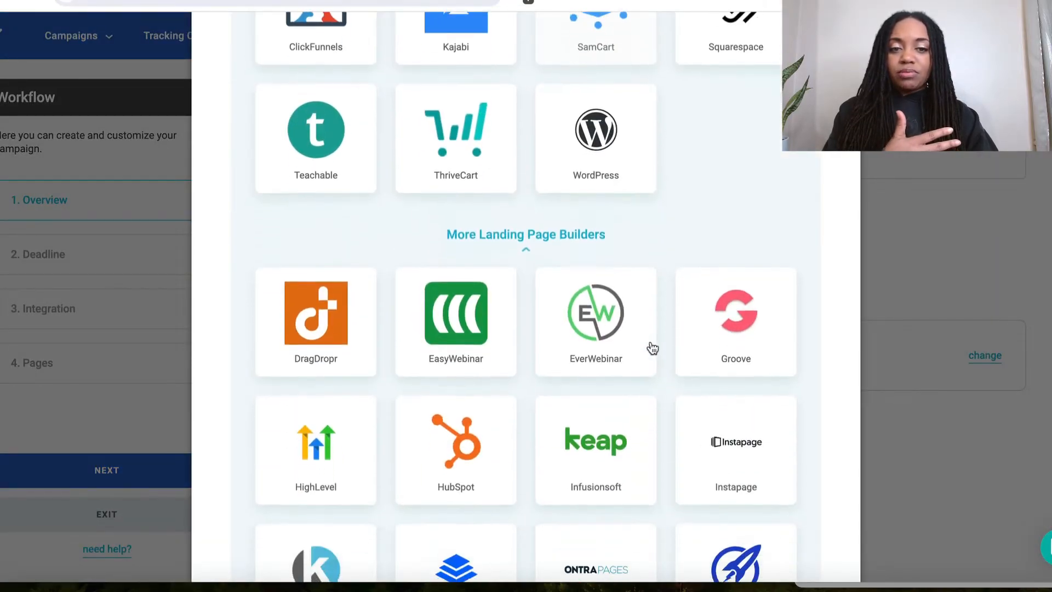
scroll(653, 348, "up", 10)
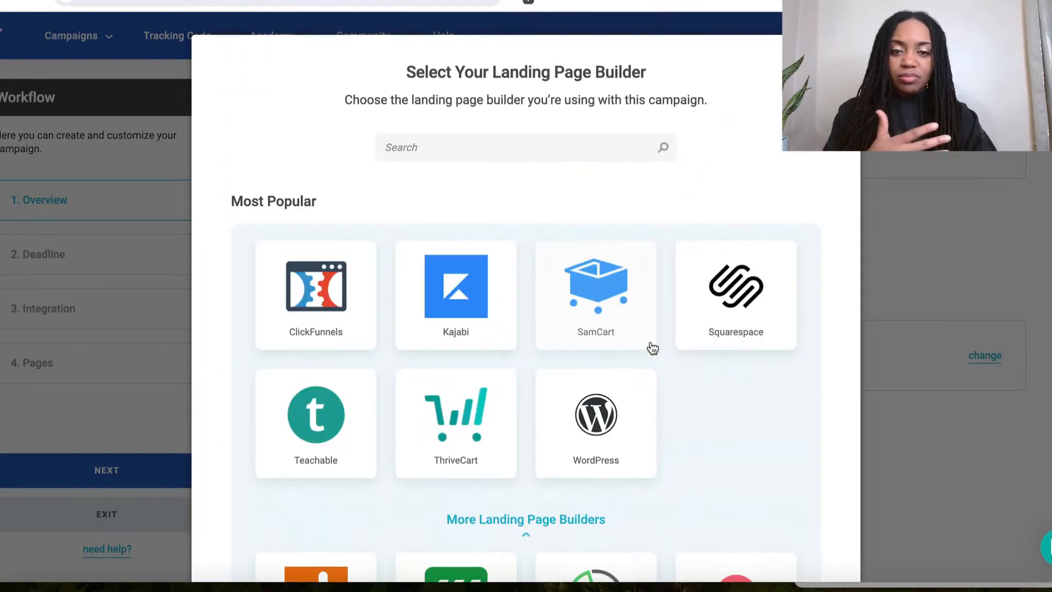
scroll(698, 334, "down", 8)
scroll(699, 334, "down", 1)
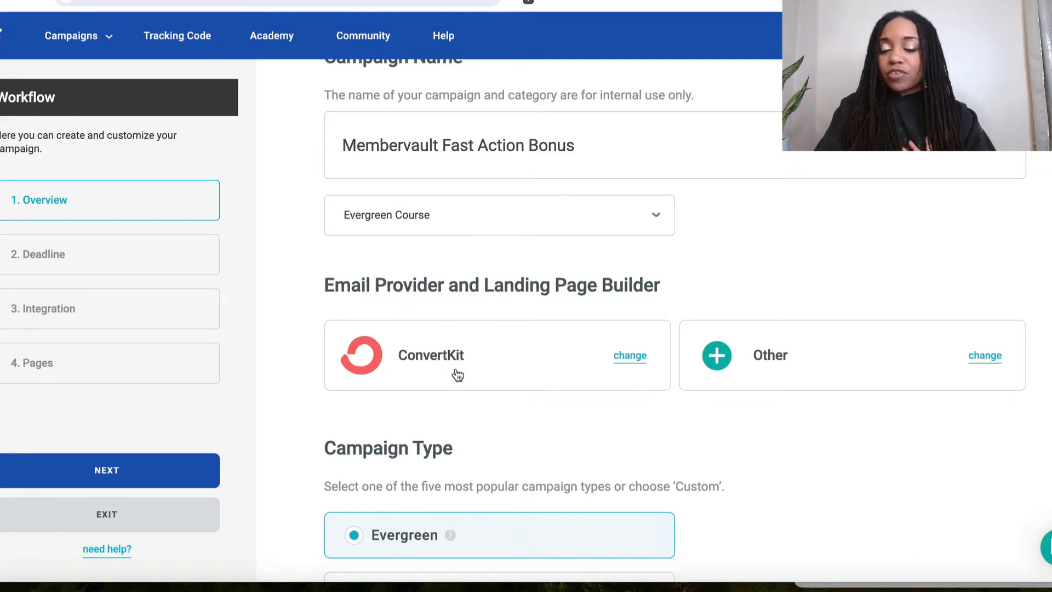
- Review the list of email service providers available for the campaign, keeping ConvertKit as the selection
left_click(635, 357)
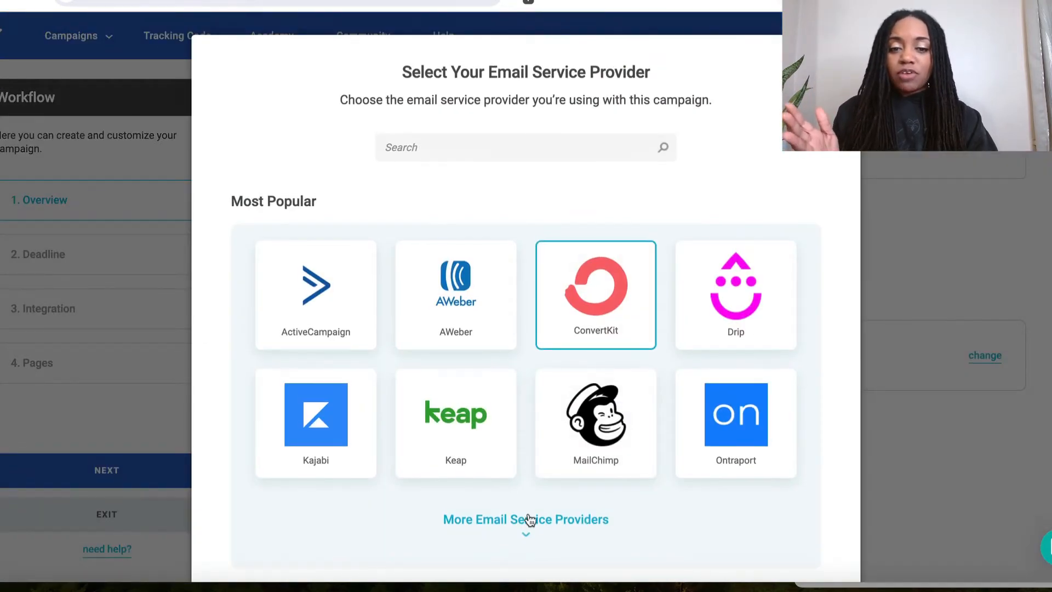
scroll(587, 373, "down", 15)
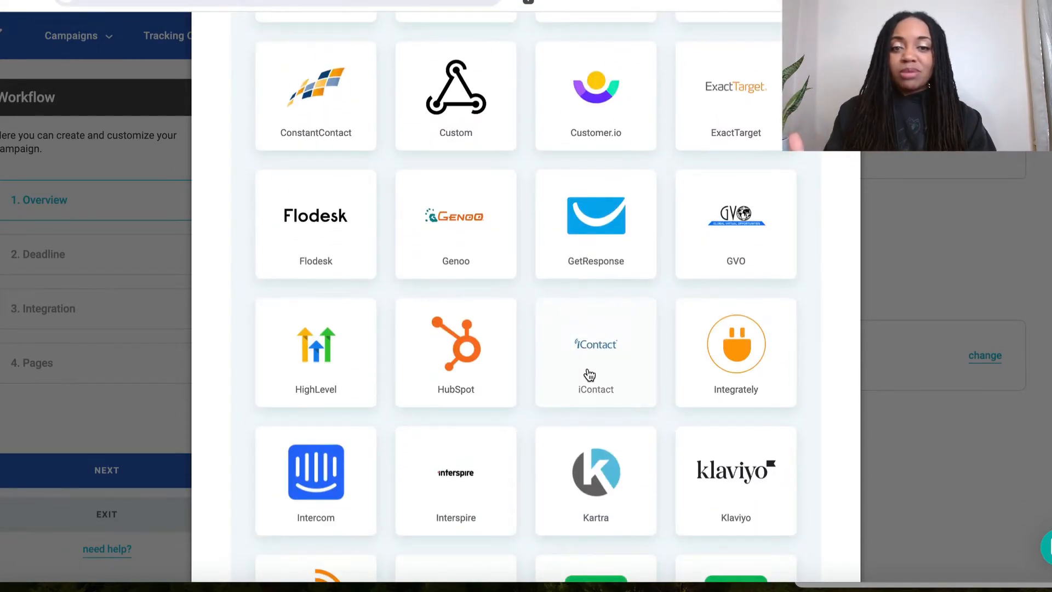
scroll(589, 375, "down", 3)
scroll(589, 375, "down", 5)
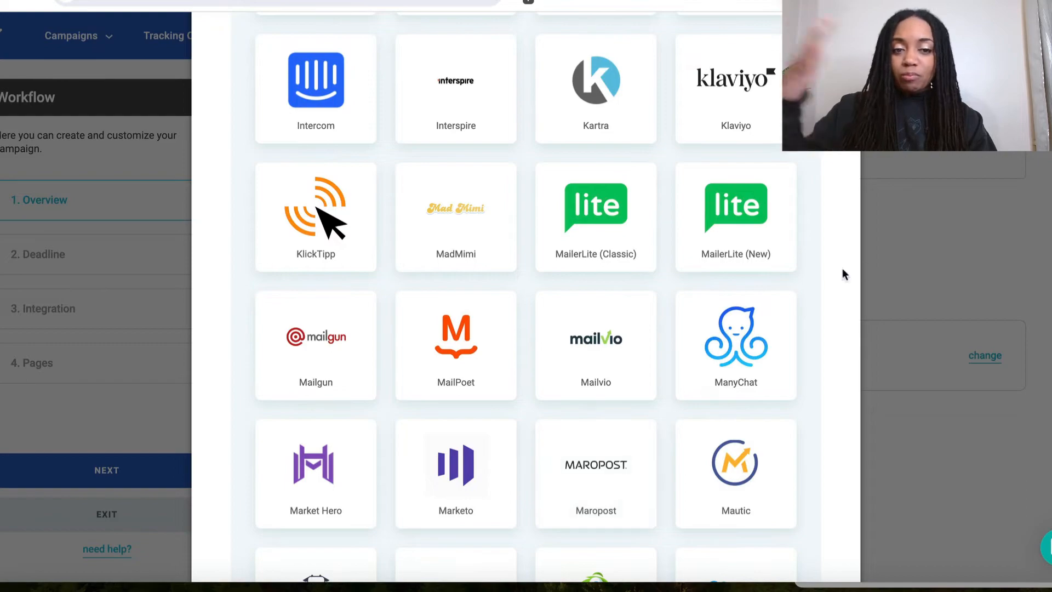
left_click(920, 274)
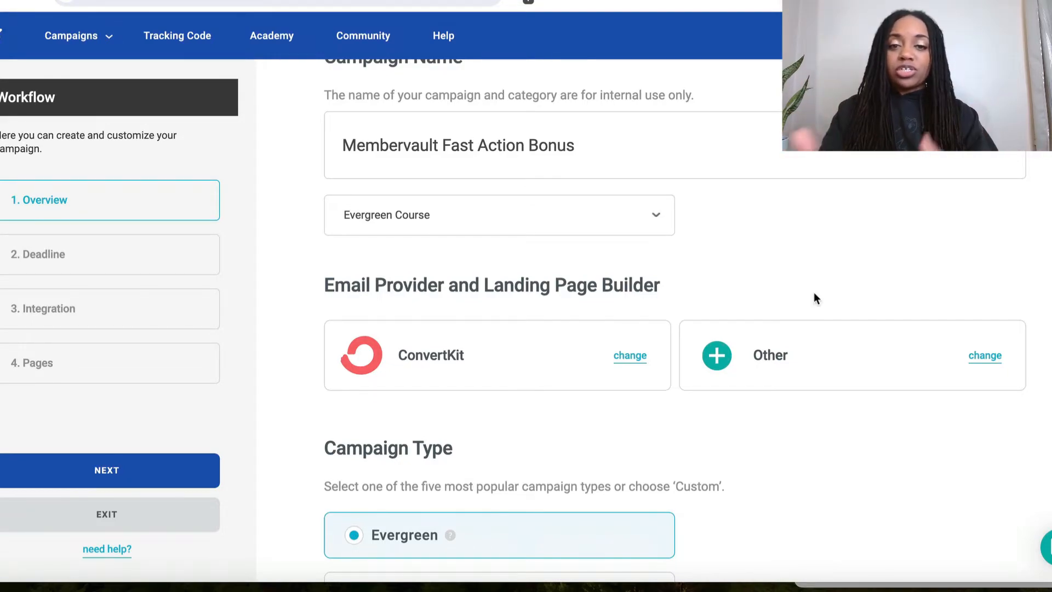
- Keep Evergreen as the campaign type and continue to the deadline settings
scroll(814, 293, "down", 1)
scroll(814, 294, "down", 6)
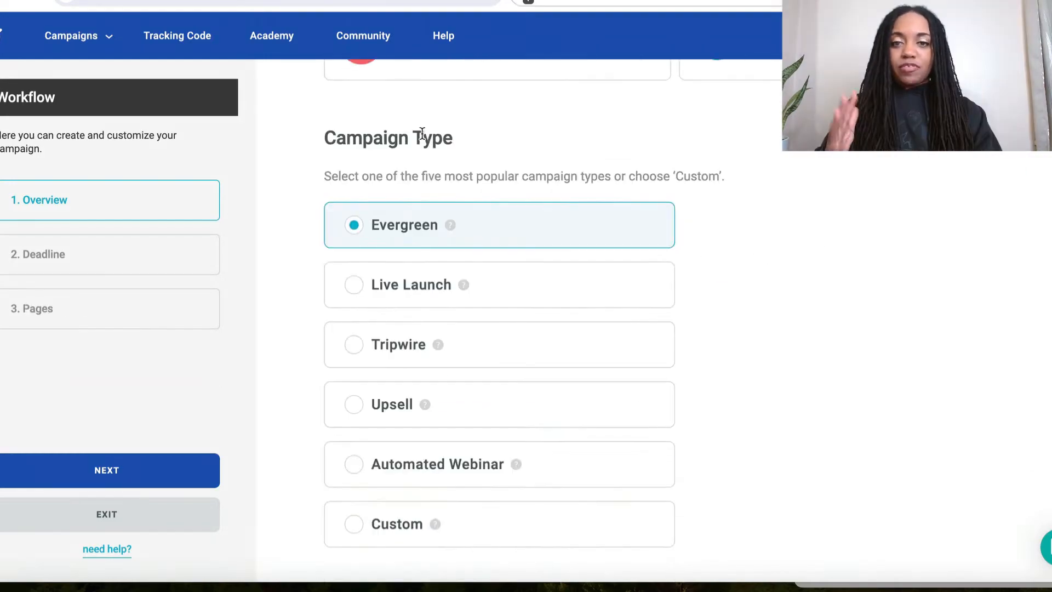
scroll(589, 165, "down", 1)
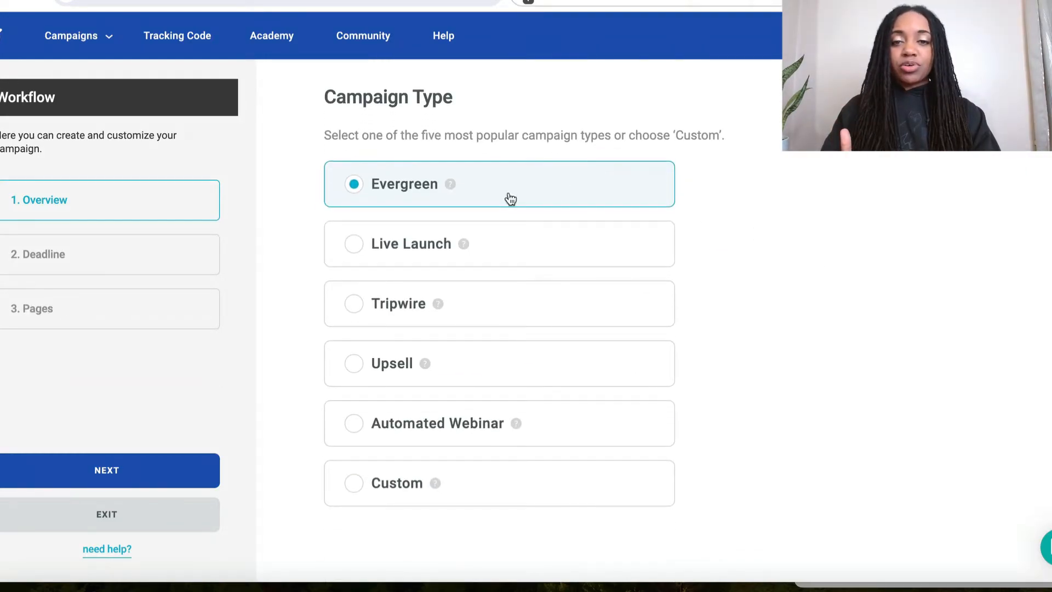
left_click(117, 475)
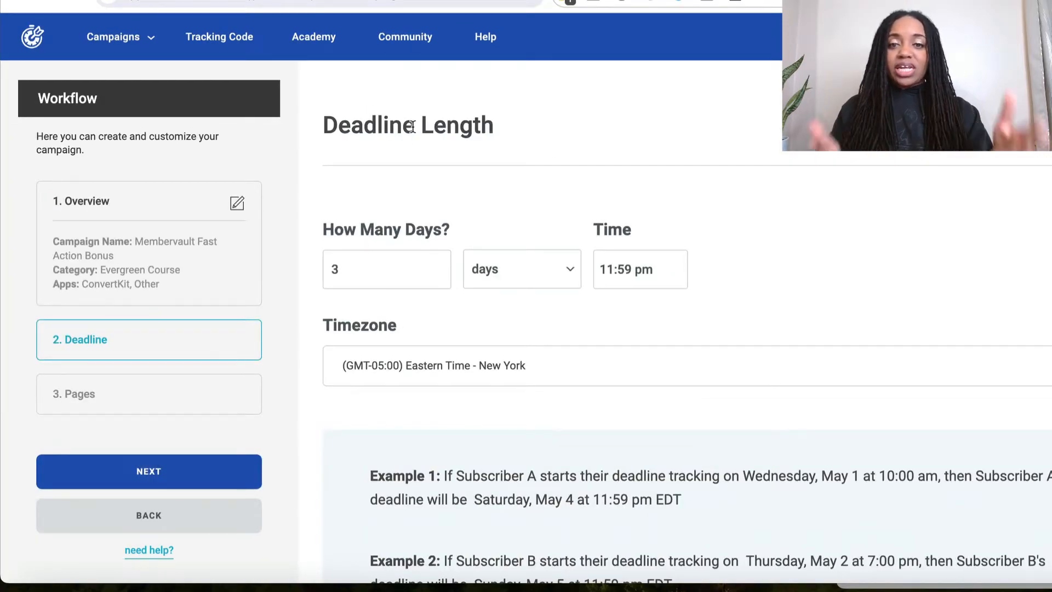
- Look up how many hours are in 7 days with a Google search, and return to the deadline length settings
double_click(354, 277)
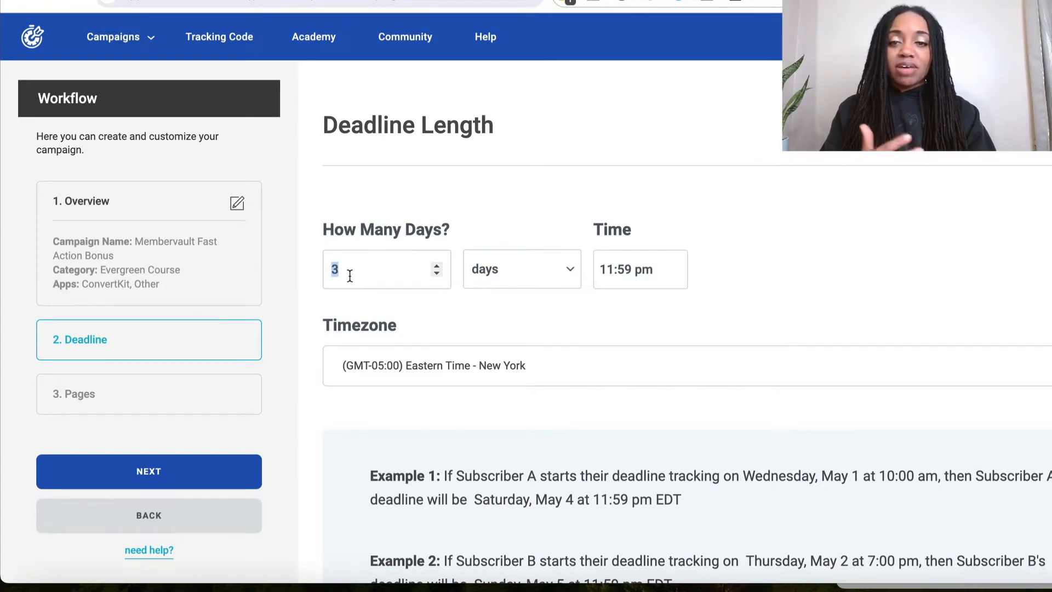
key("ctrl+t")
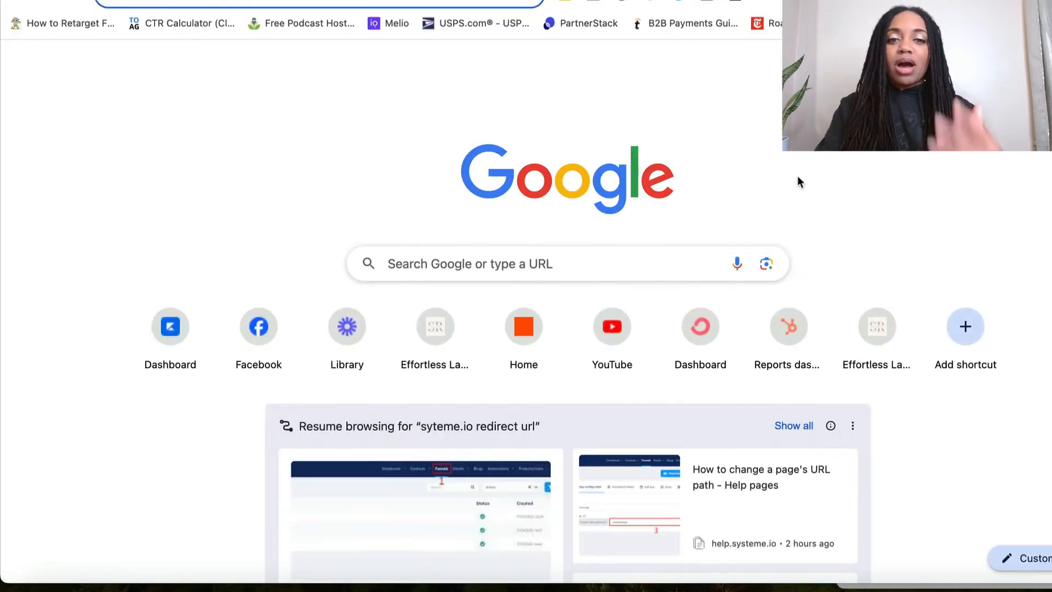
type("how man hours are in 7 days")
key("Return")
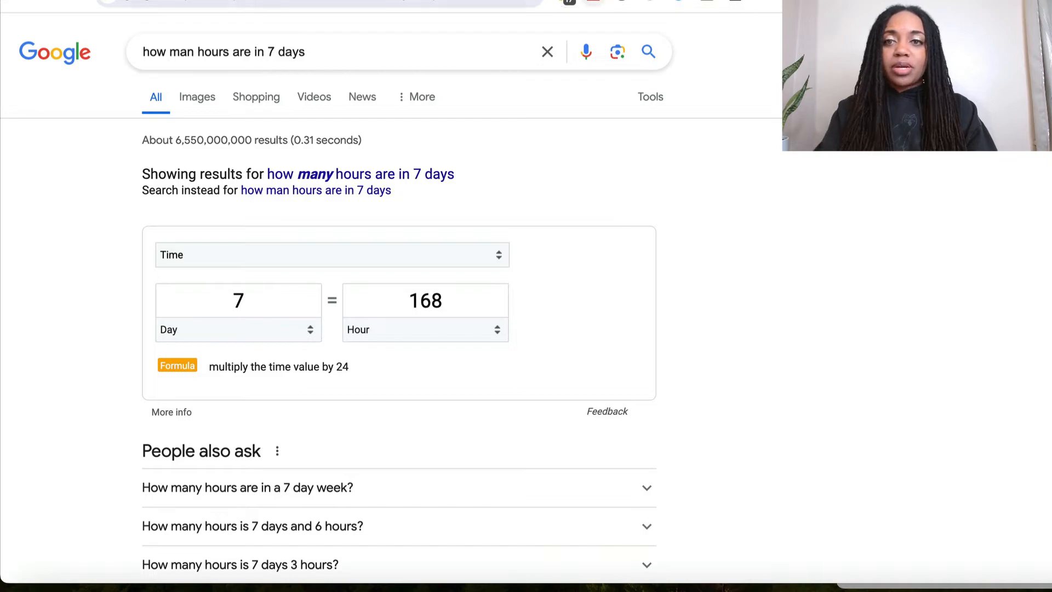
key("ctrl+w")
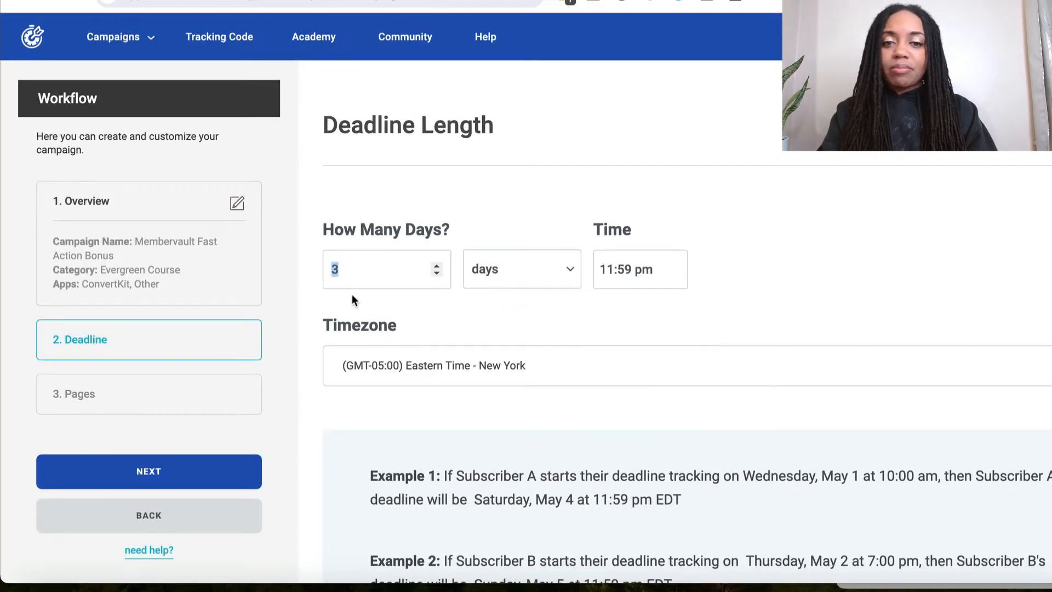
- Set the campaign's deadline length to 168 hours
type("168")
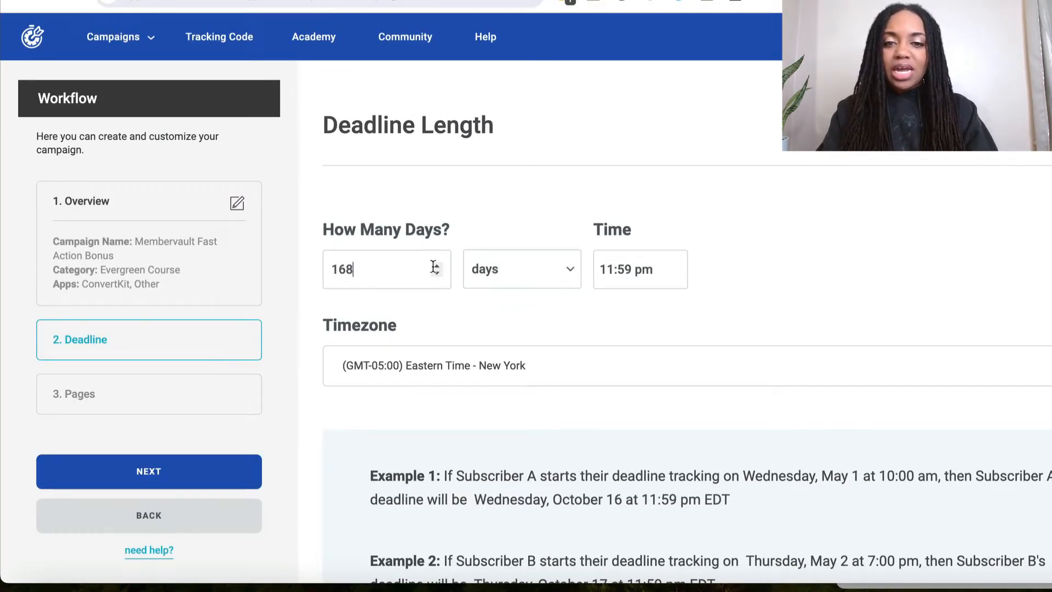
left_click(496, 271)
left_click(492, 290)
- Set the deadline timezone to (GMT-06:00) Central Time - Chicago and continue to the pages setup
left_click(525, 365)
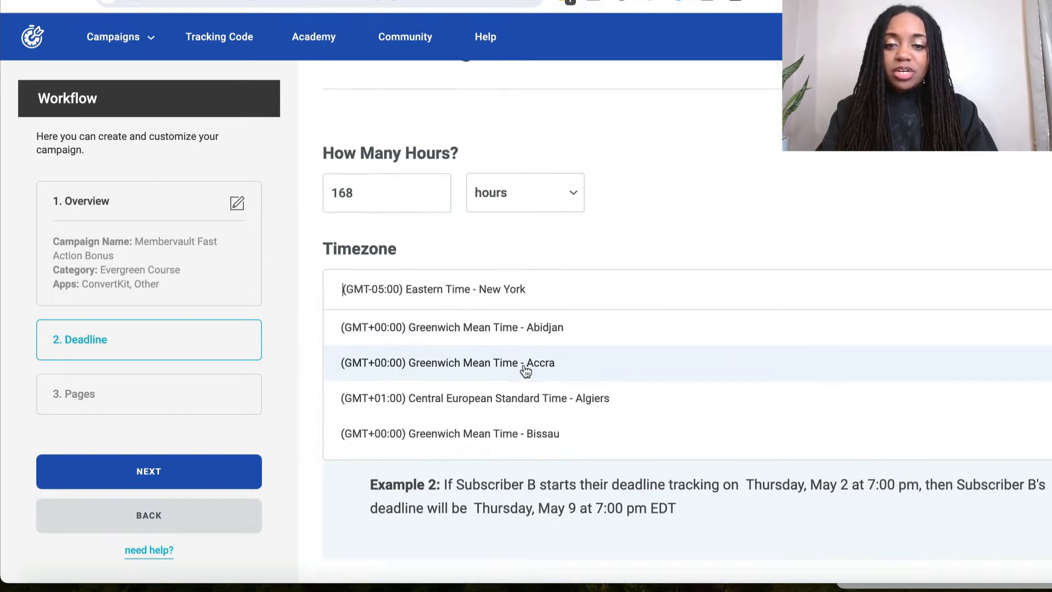
type("chio")
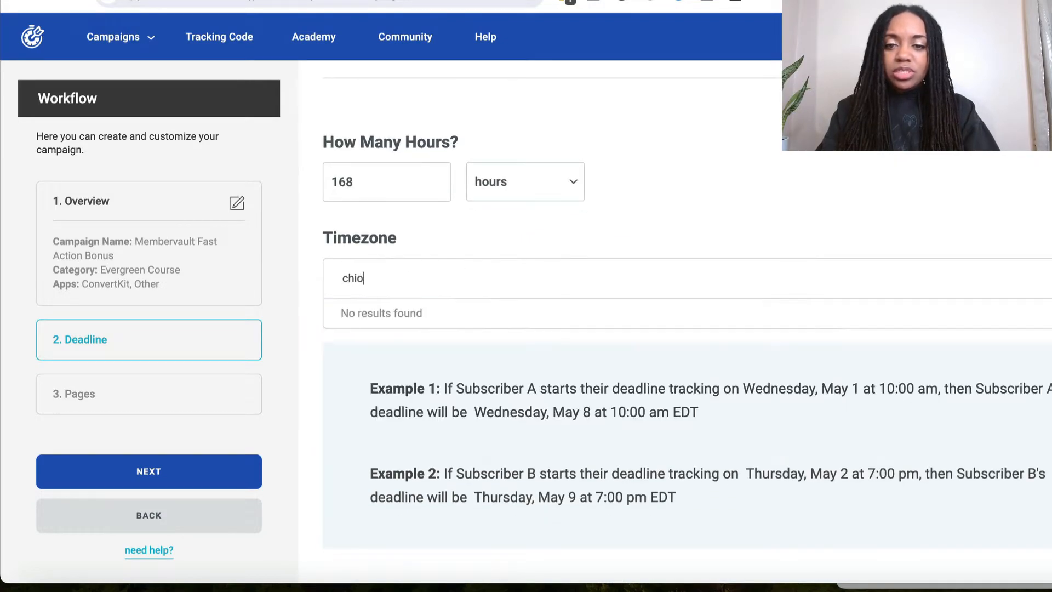
key("BackSpace")
type("c")
left_click(460, 310)
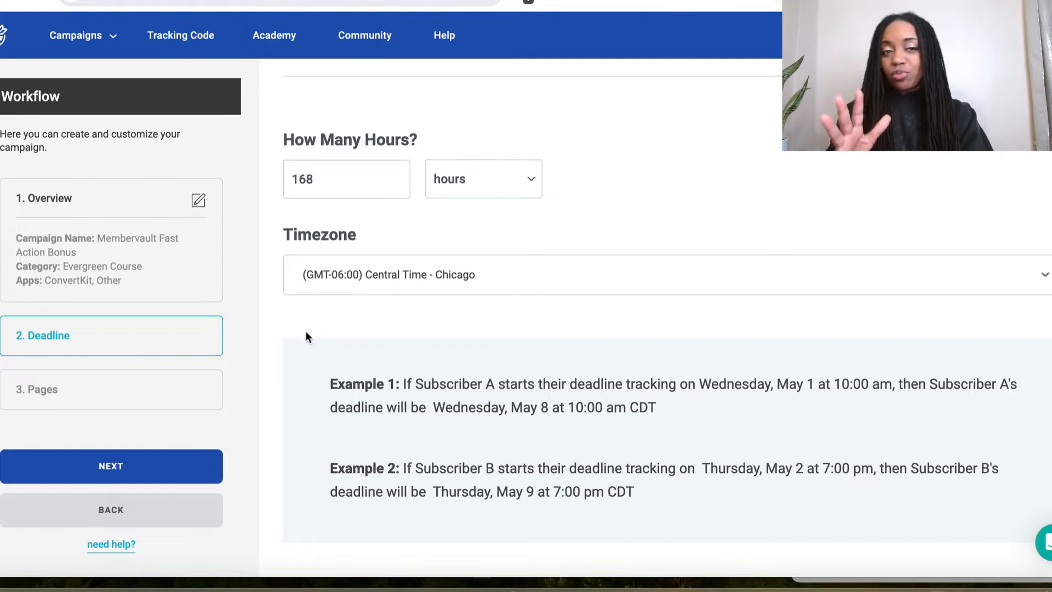
left_click(122, 466)
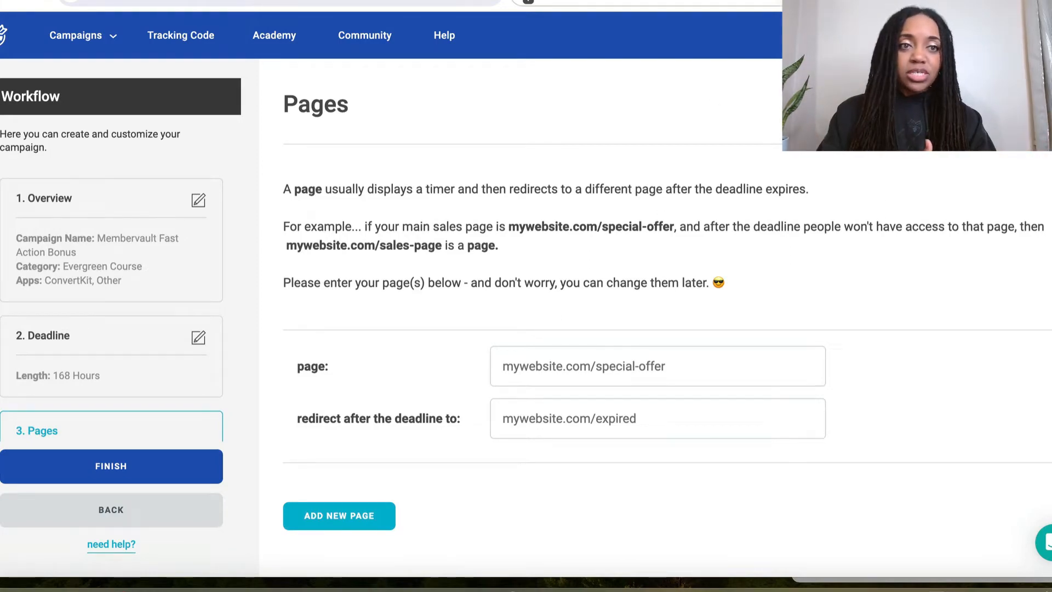
- Copy the discounted MV product link from the Deadline Funnel x Membervault document into the campaign's page address
left_click(570, 0)
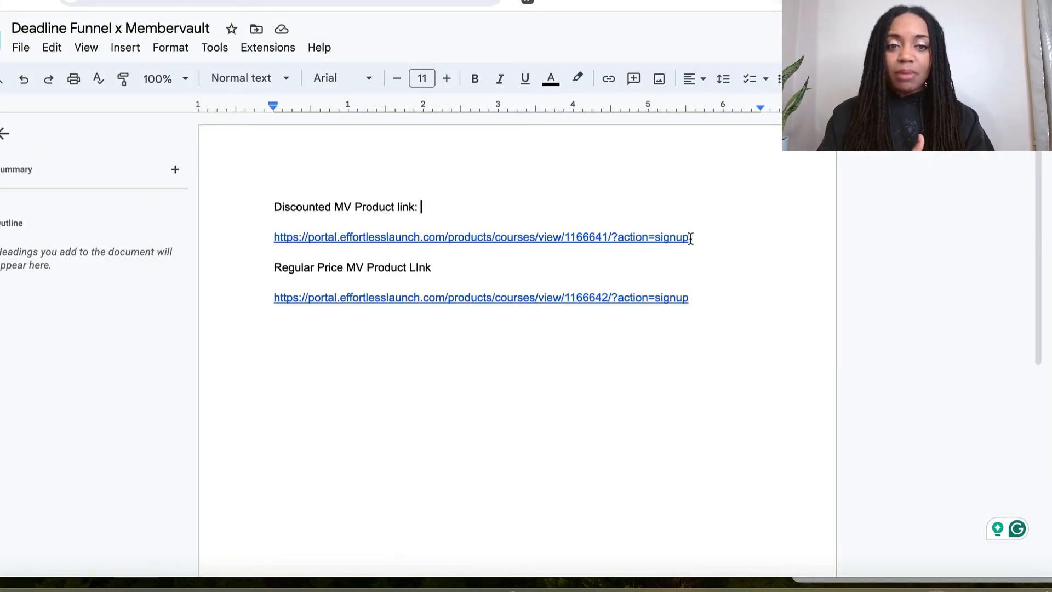
triple_click(557, 237)
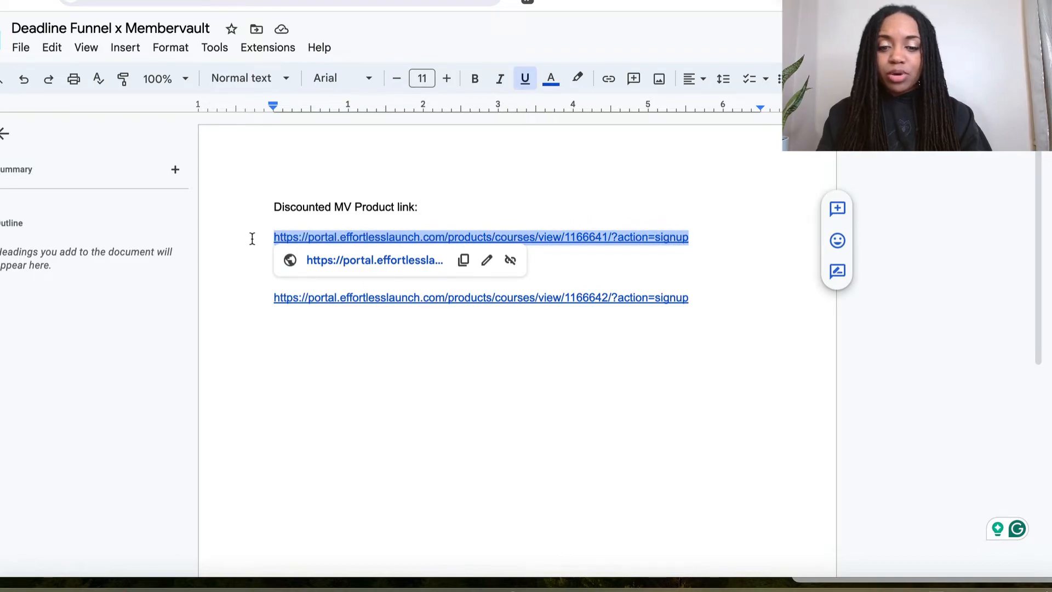
left_click(192, 0)
key("ctrl+v")
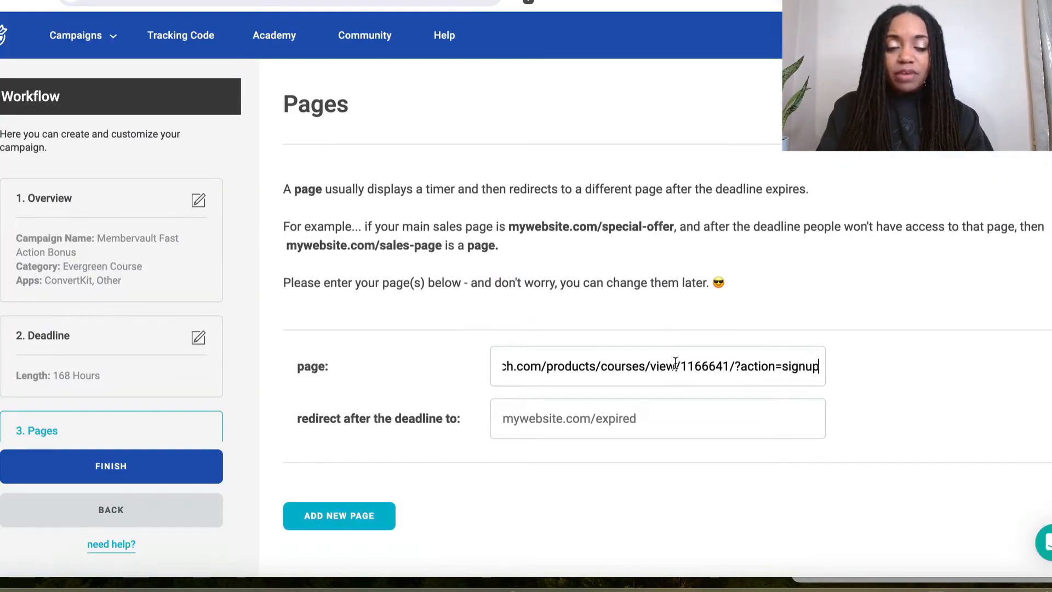
- Copy the regular price MV product link from the document as the redirect after the deadline, and finish the campaign workflow
left_click(537, 0)
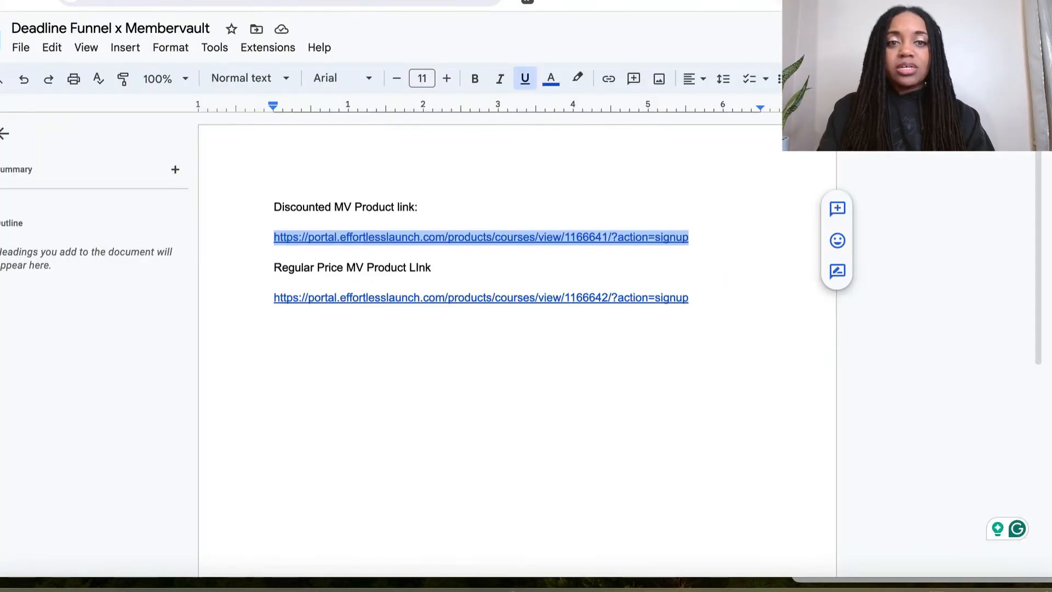
left_click_drag(693, 303, 251, 296)
key("ctrl+c")
left_click(538, 429)
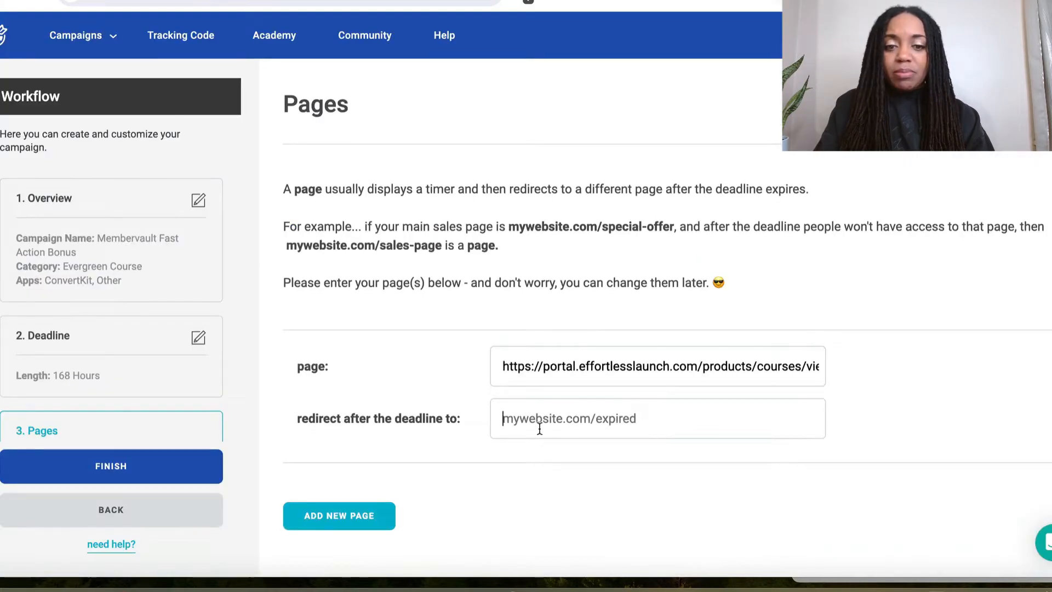
key("ctrl+v")
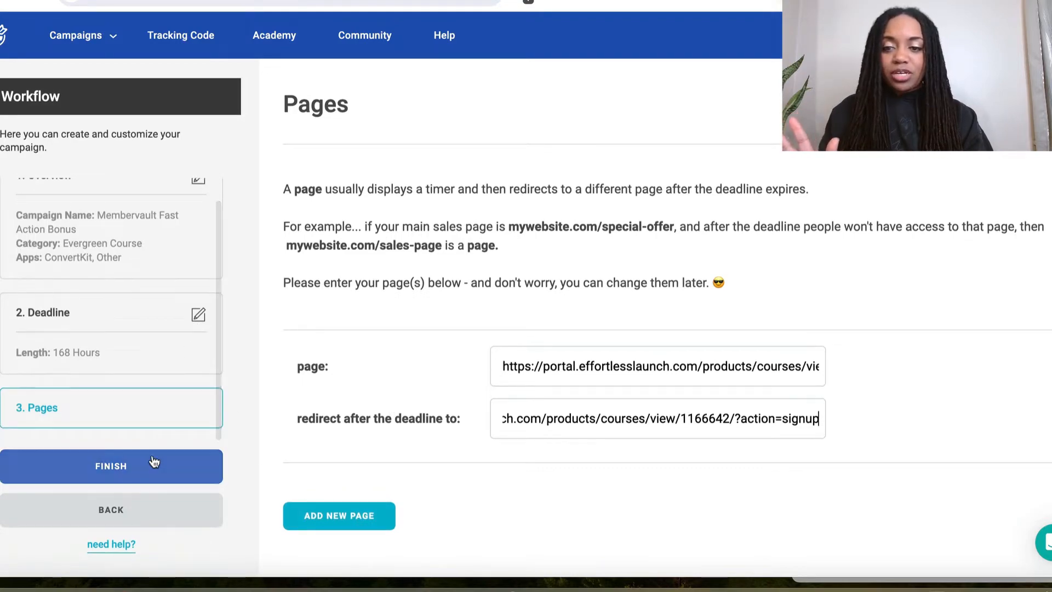
left_click(156, 460)
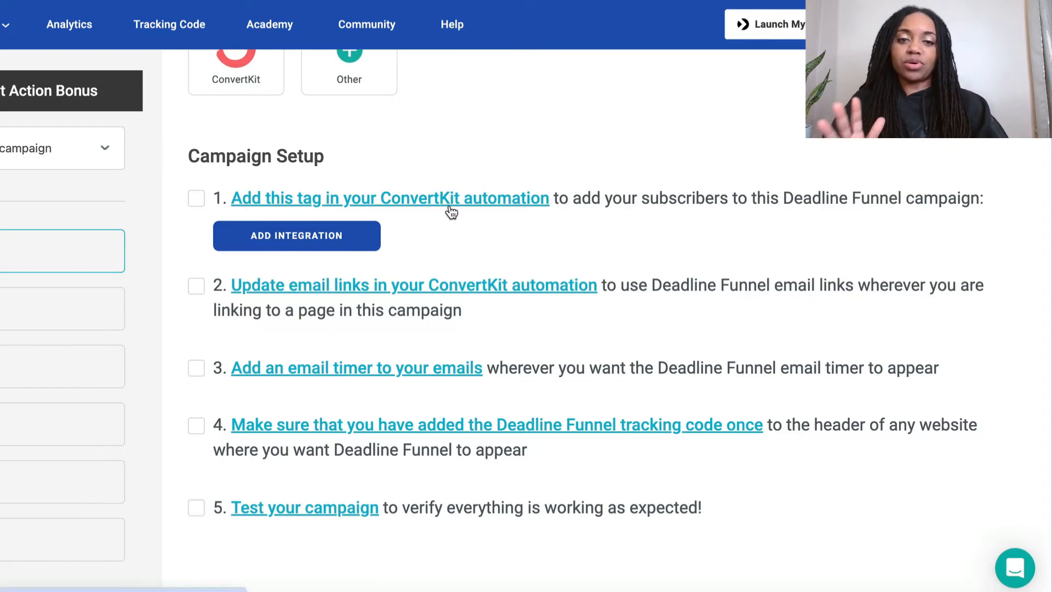
- Open the setup help article on integrating Deadline Funnel with ConvertKit and skim it
left_click(505, 210)
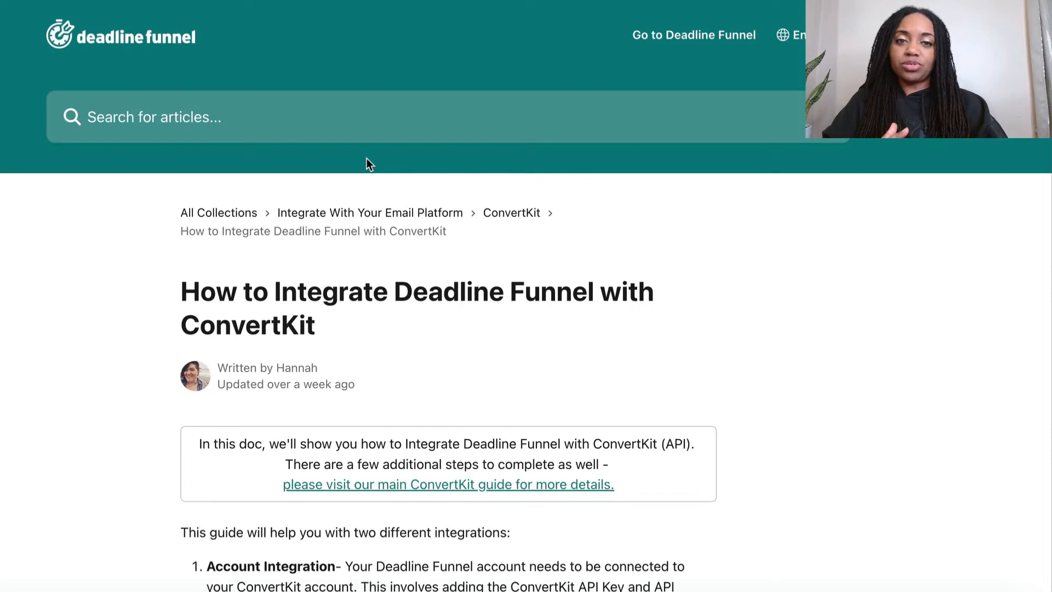
scroll(366, 162, "down", 4)
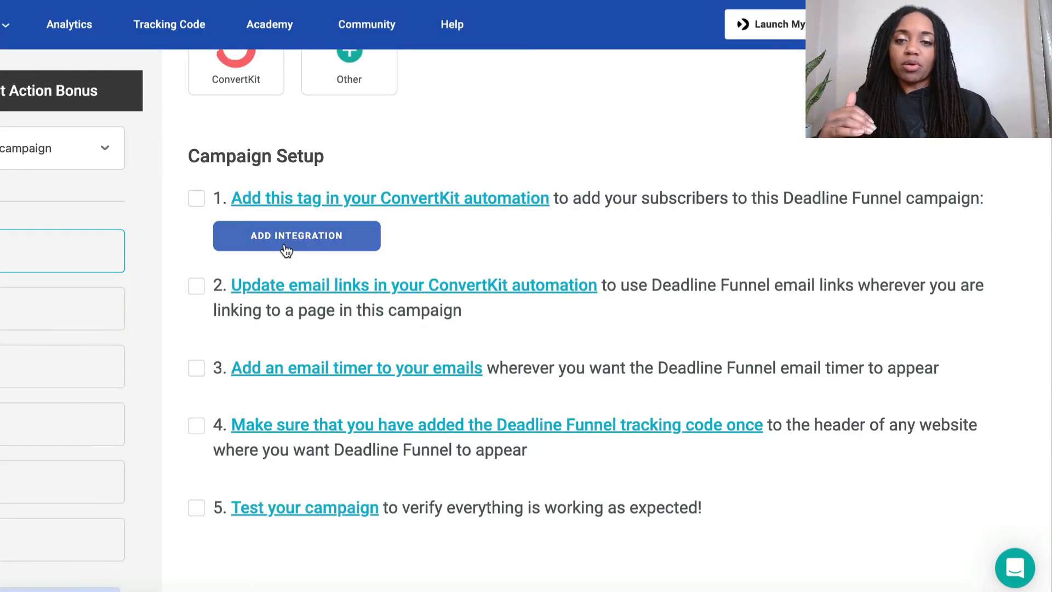
- Start a new integration for the campaign with Deadline Funnel tracking and ConvertKit as the email service provider
left_click(286, 250)
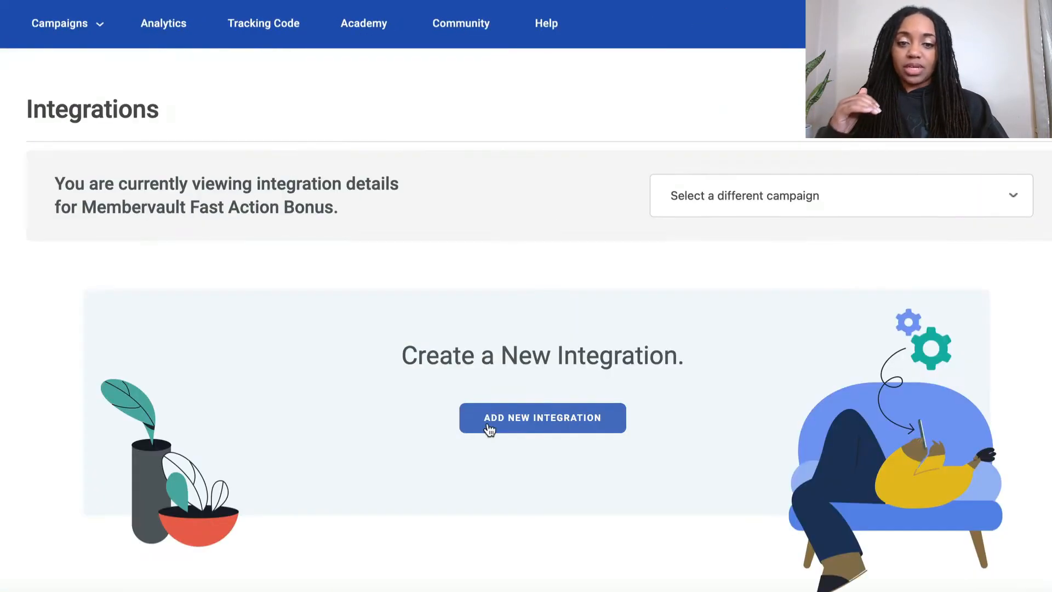
left_click(490, 422)
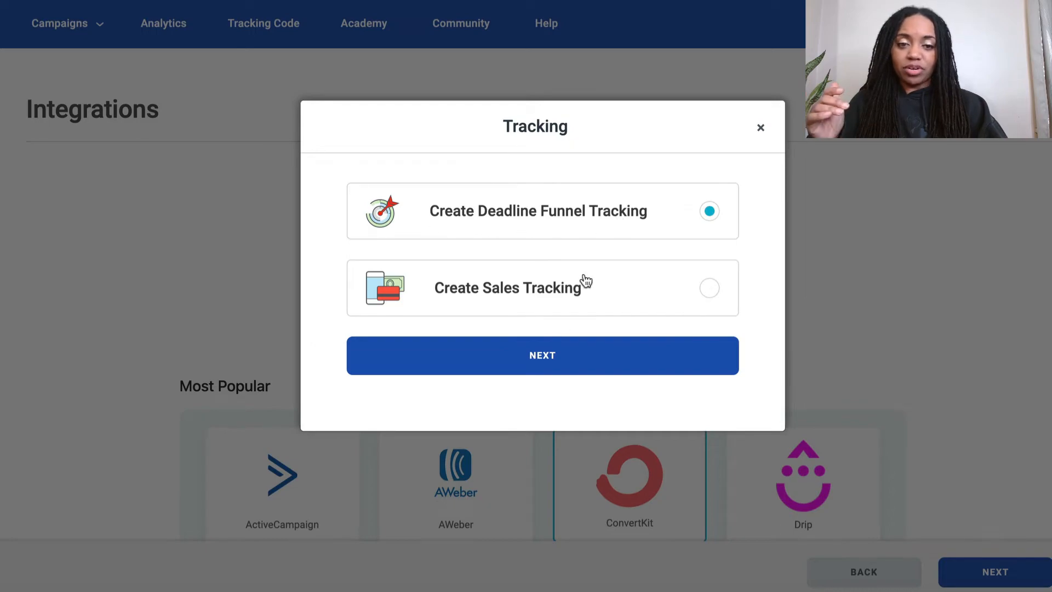
left_click(535, 364)
scroll(537, 368, "down", 1)
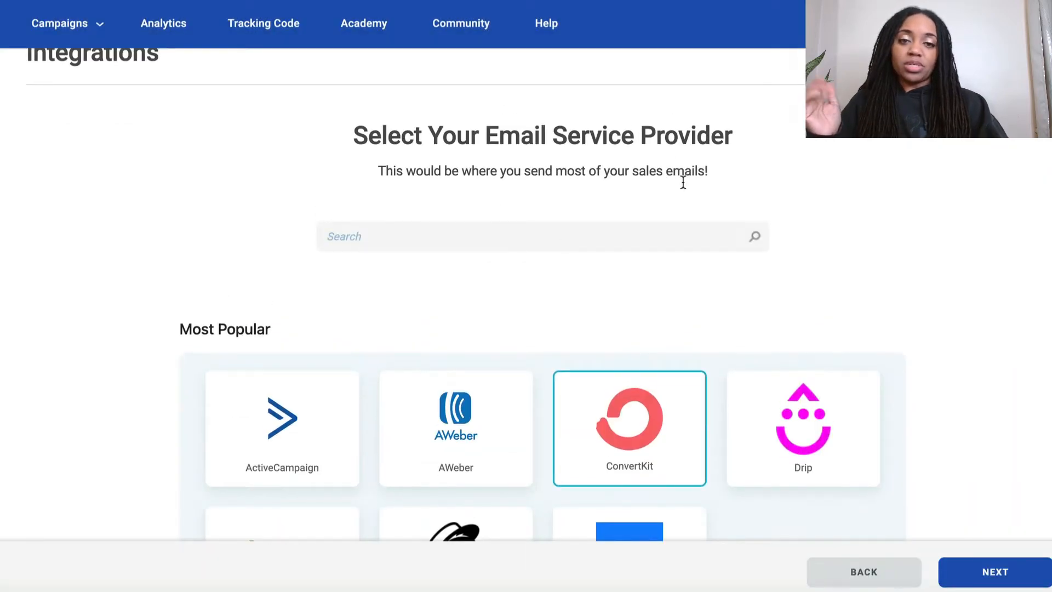
scroll(718, 243, "down", 2)
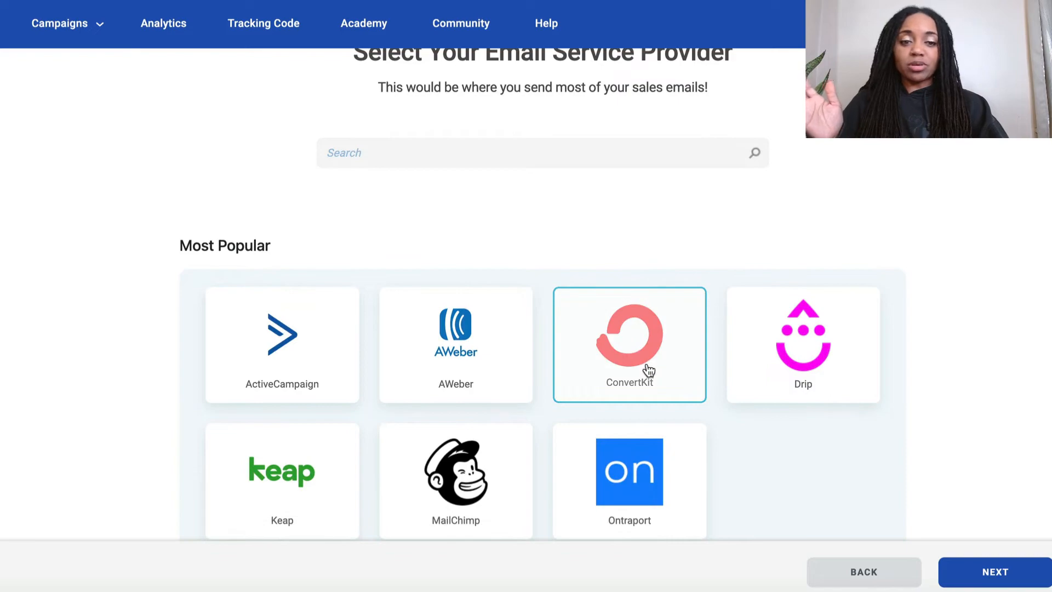
left_click(1005, 574)
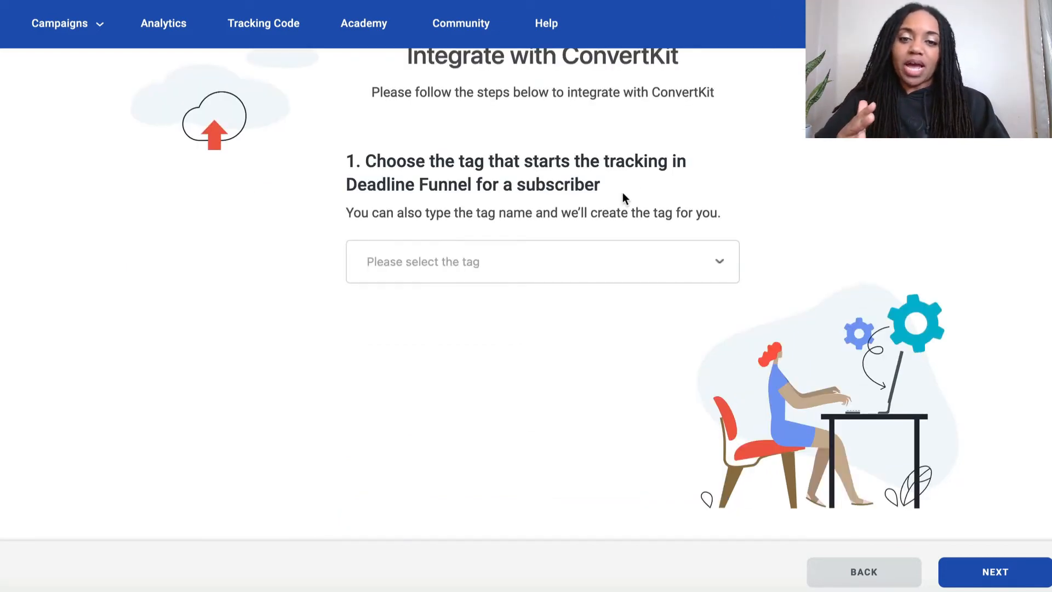
- Choose the FAST ACTION BONUS tag to start Deadline Funnel tracking and create its webhook in ConvertKit
scroll(623, 193, "up", 1)
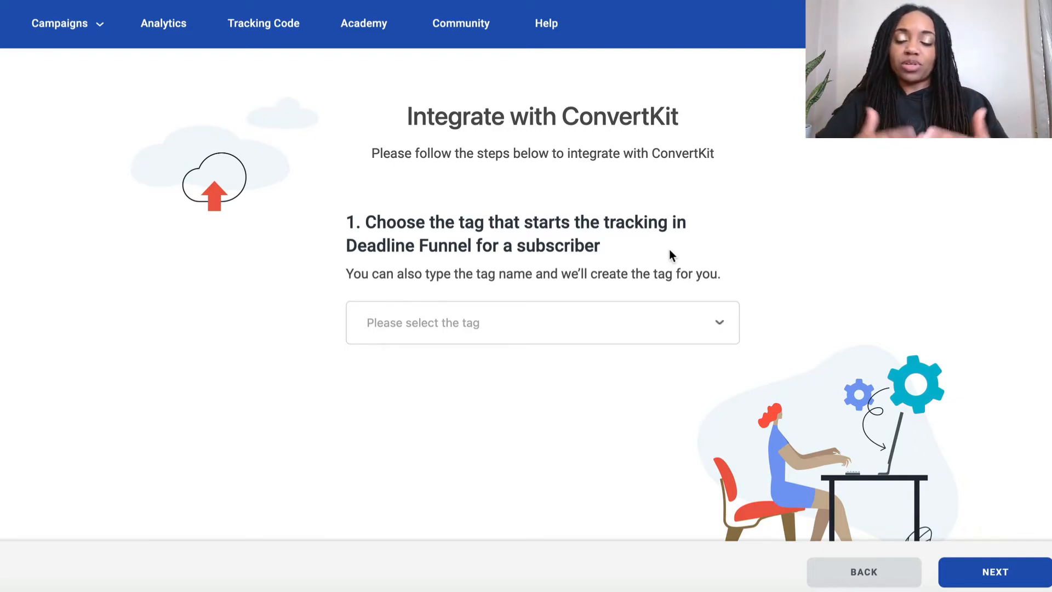
left_click(627, 325)
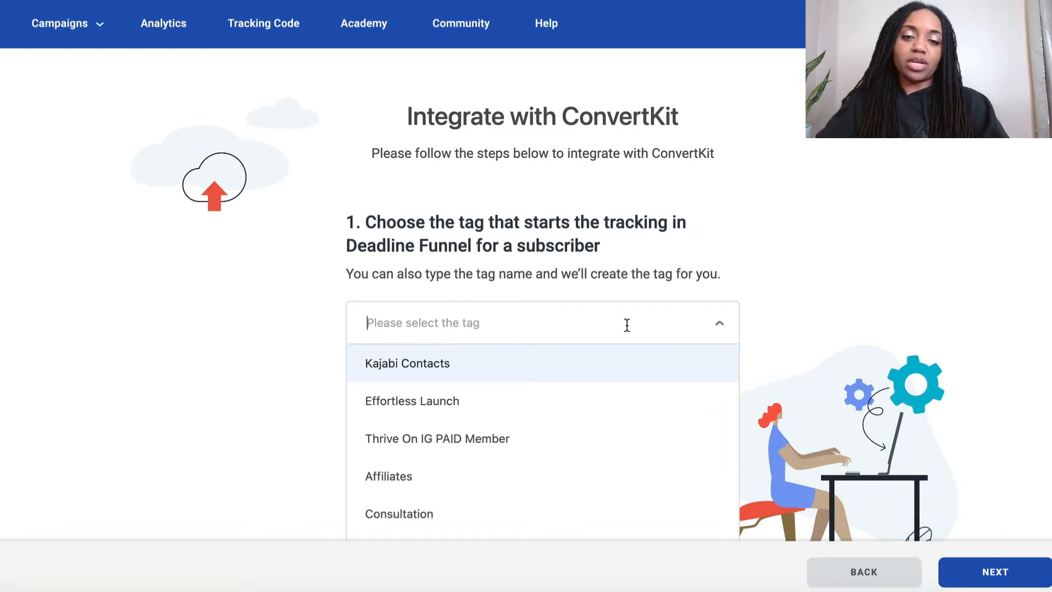
type("fas")
left_click(488, 364)
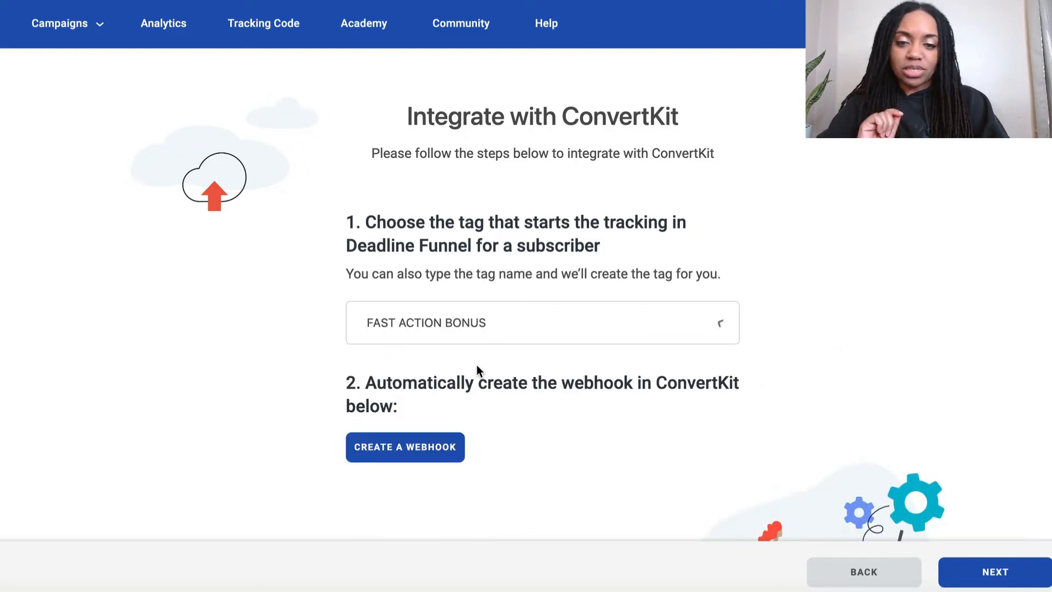
scroll(476, 367, "down", 2)
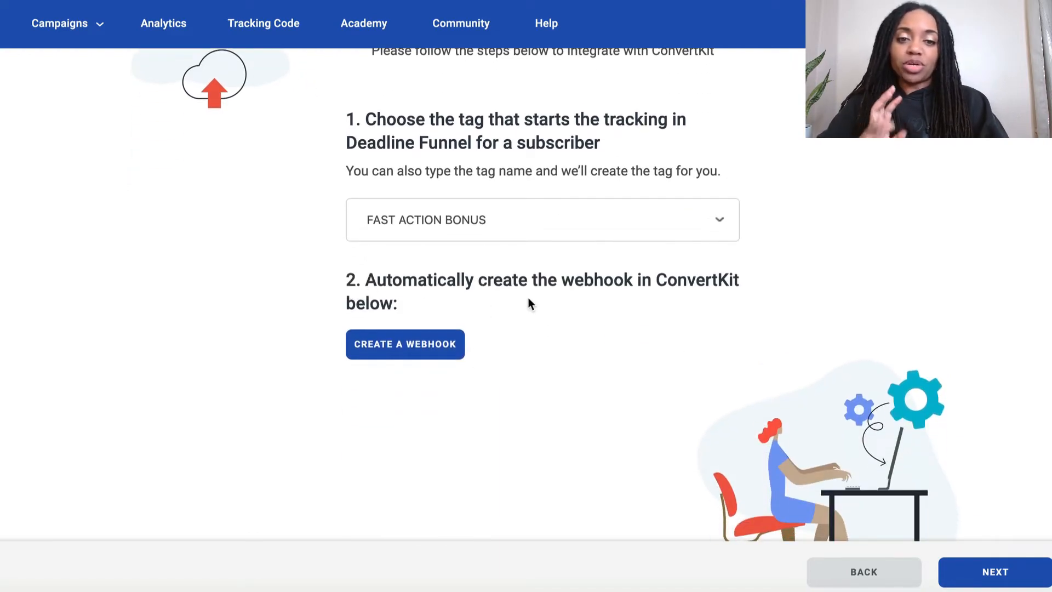
left_click(436, 354)
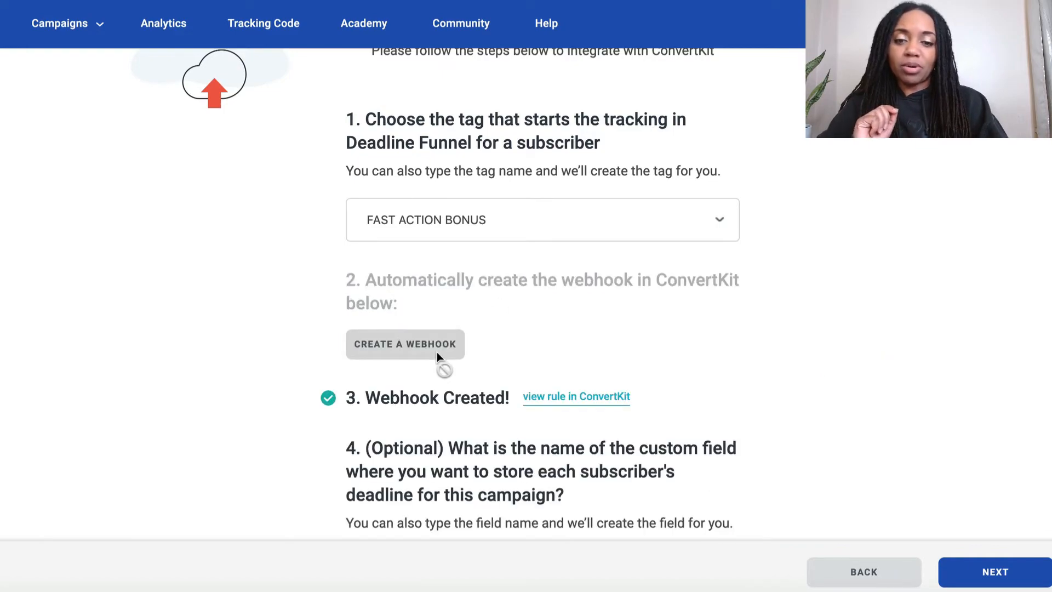
- Create a custom field named DEADLINE FUNNEL CAMPAIGN to store each subscriber's deadline, and finish the ConvertKit integration
scroll(436, 352, "down", 3)
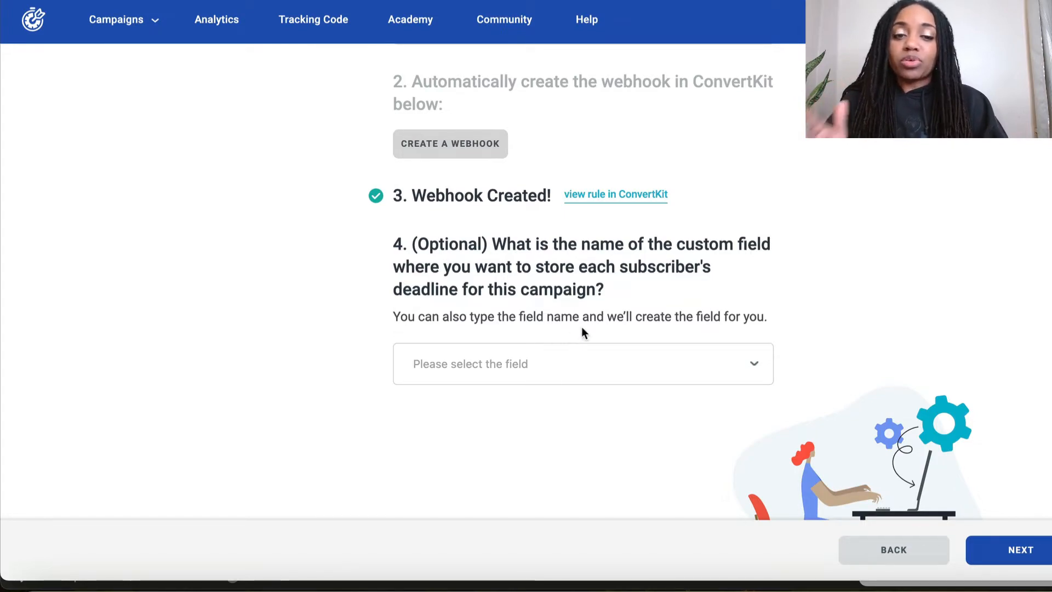
type("DEADLINE FUNNEL CAMPAIGN")
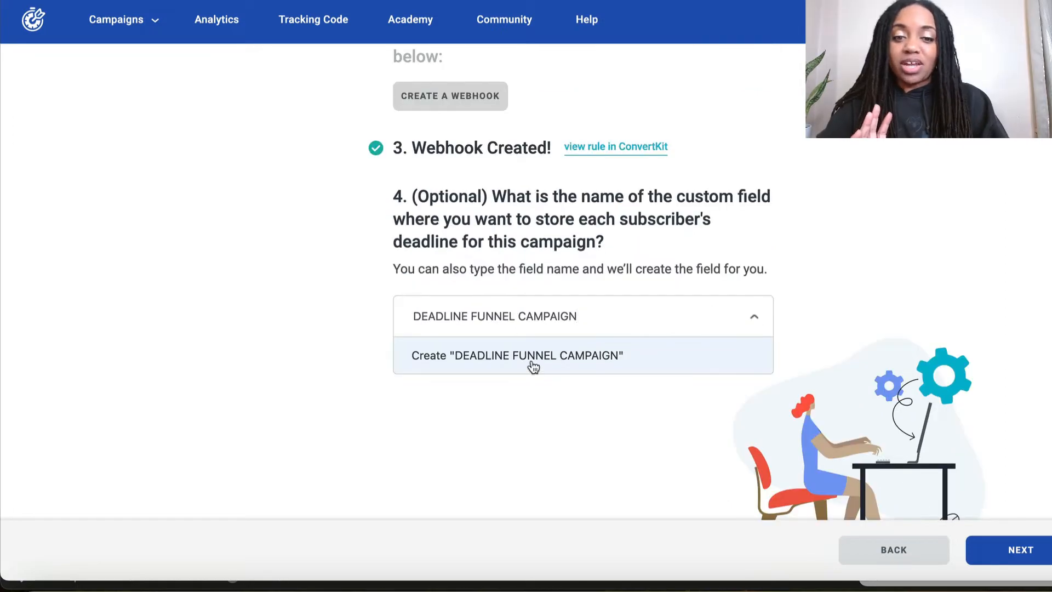
left_click(532, 361)
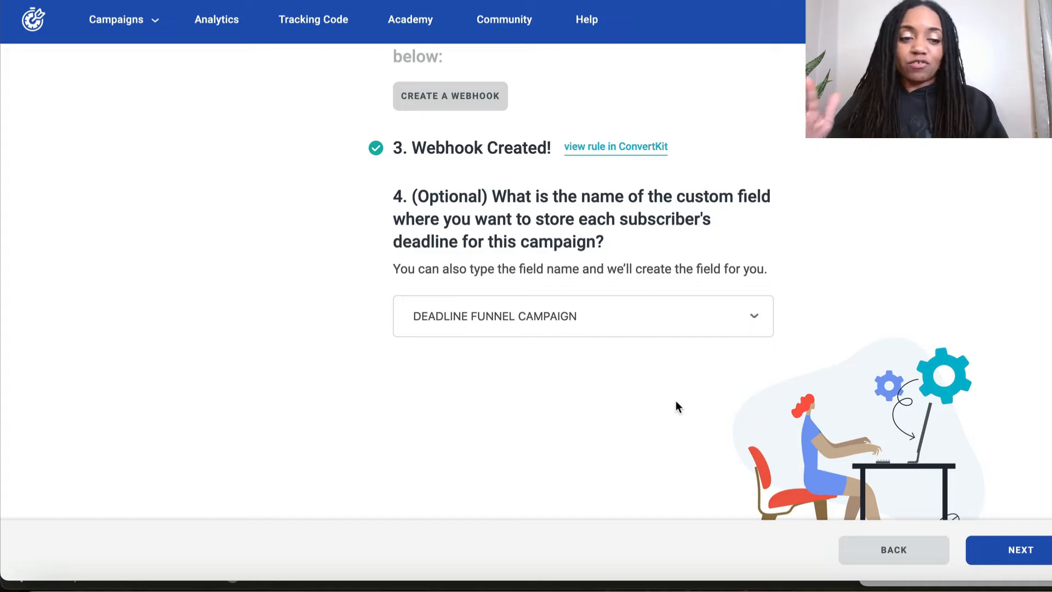
left_click(1019, 549)
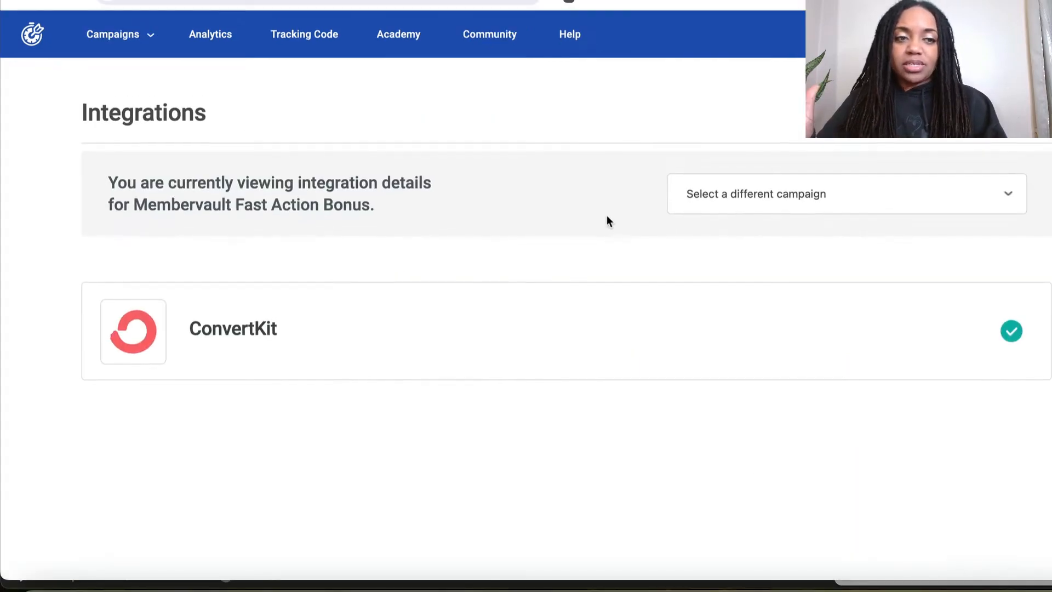
- Open the ConvertKit integration's details and review its Deadline Funnel tracking rule
left_click(702, 351)
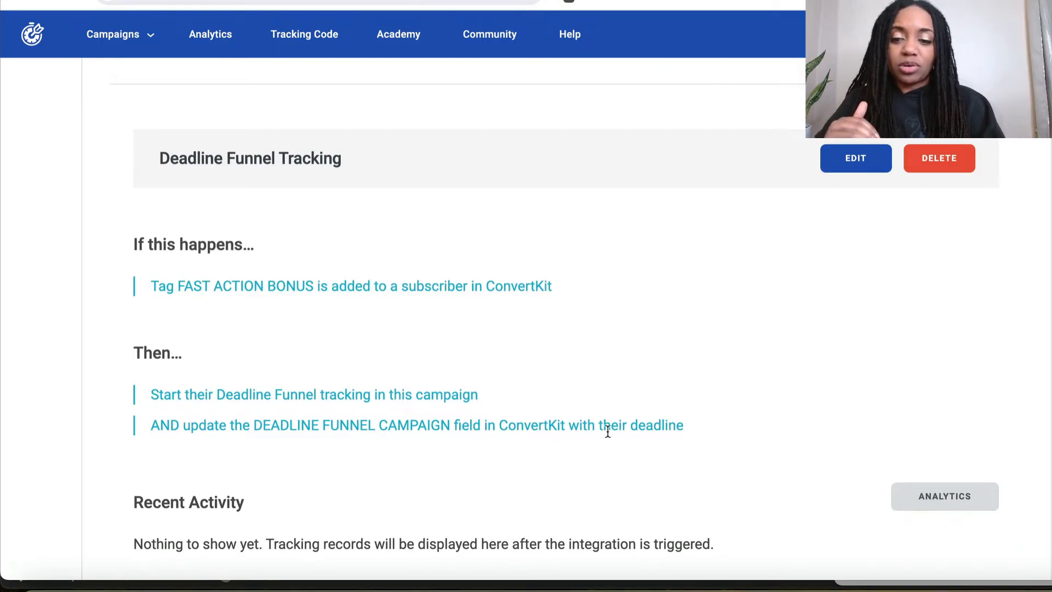
scroll(607, 431, "down", 3)
scroll(606, 430, "up", 9)
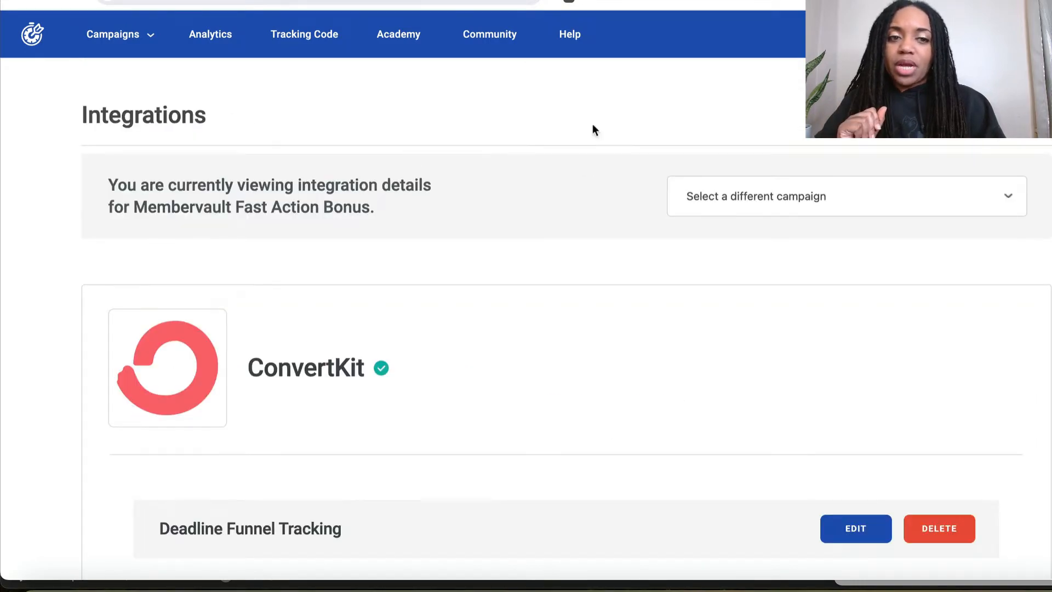
- From the campaign's quick start guide, open the help article on adding the tag in a ConvertKit automation and skim it
left_click(152, 35)
left_click(122, 112)
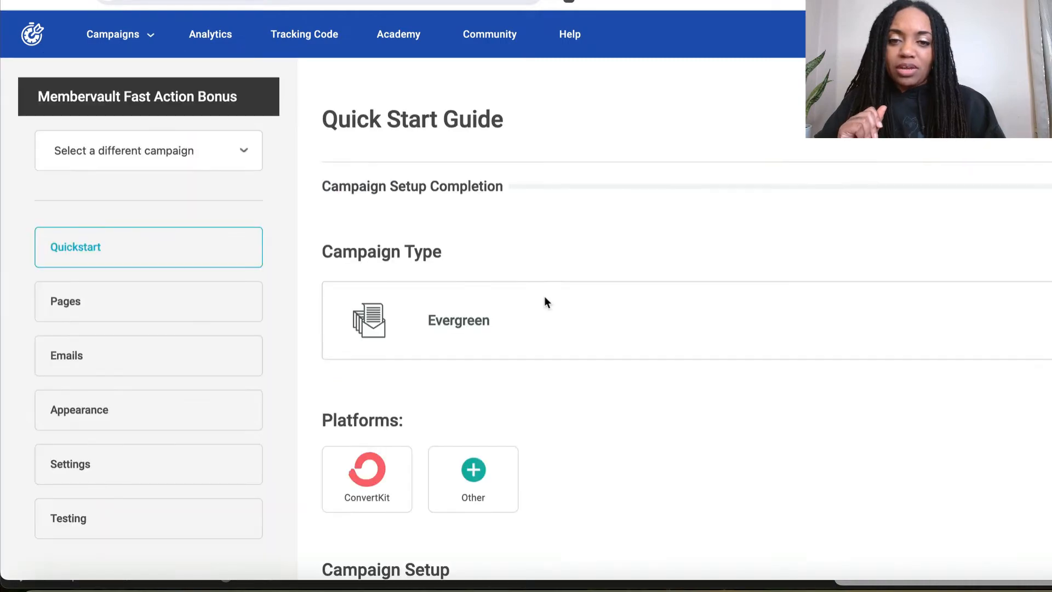
scroll(543, 298, "down", 5)
scroll(531, 309, "down", 1)
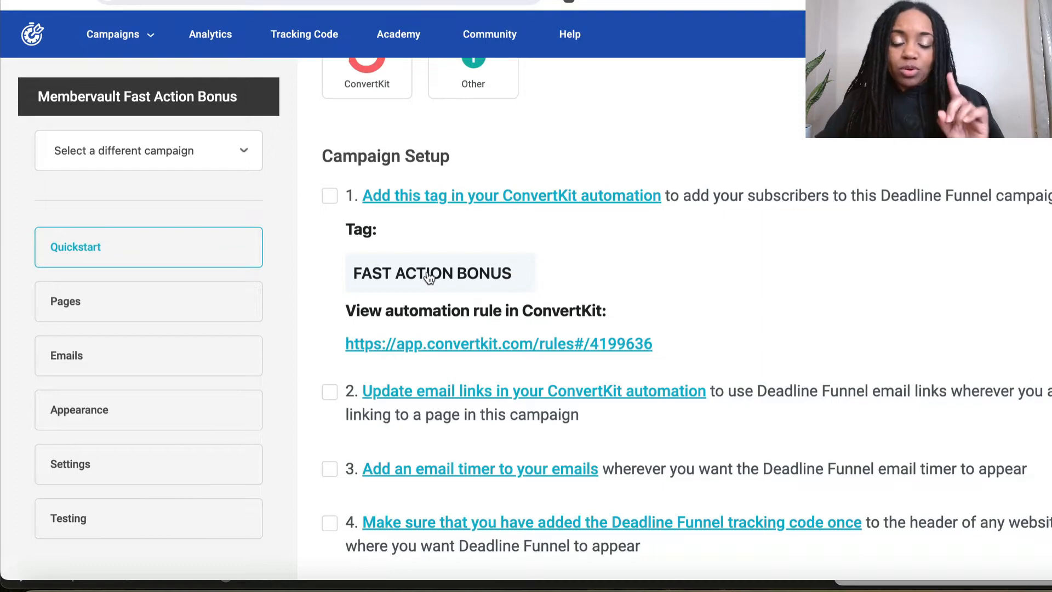
left_click(444, 199)
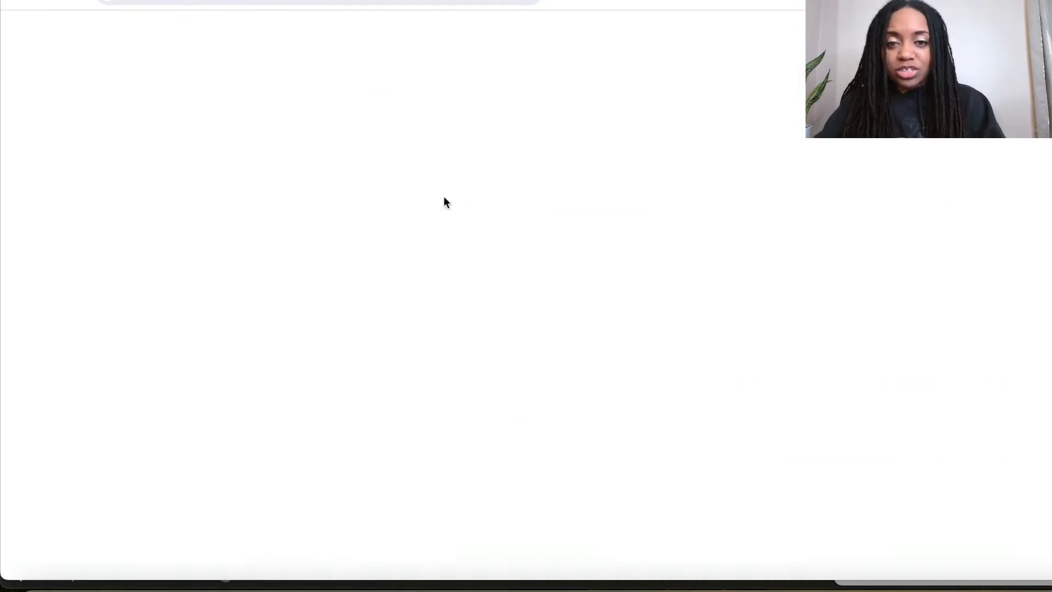
scroll(307, 299, "down", 10)
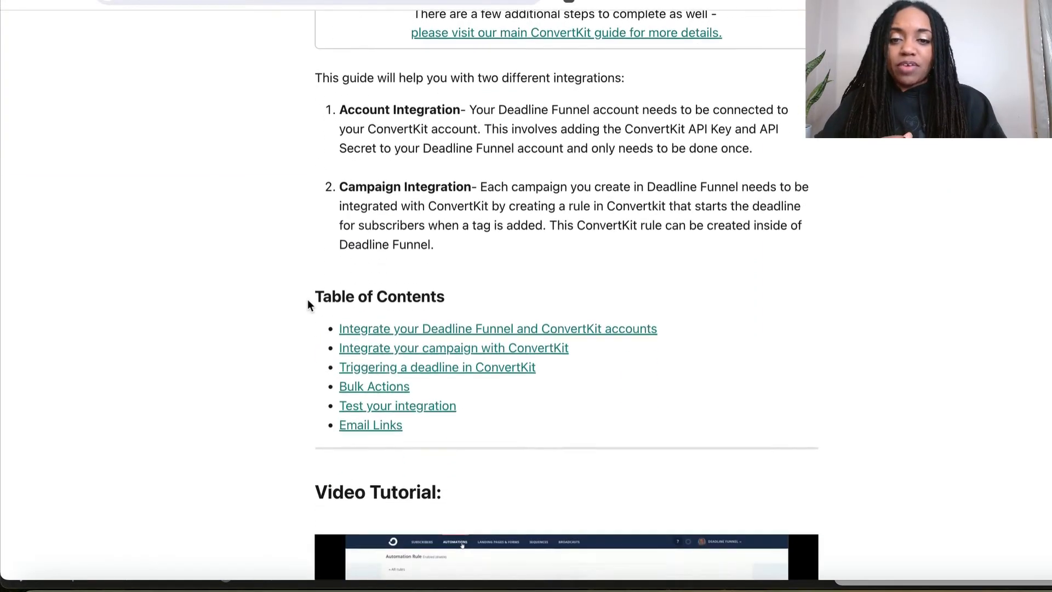
scroll(307, 299, "down", 6)
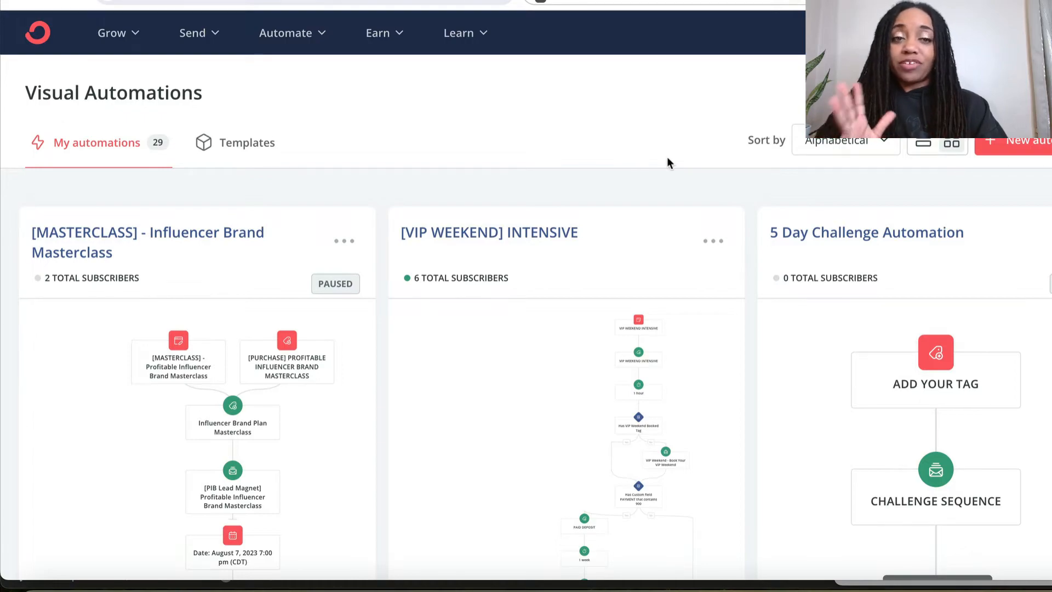
- In ConvertKit, create an empty visual automation from scratch and name it DEADLINE FUNNEL
left_click(1007, 149)
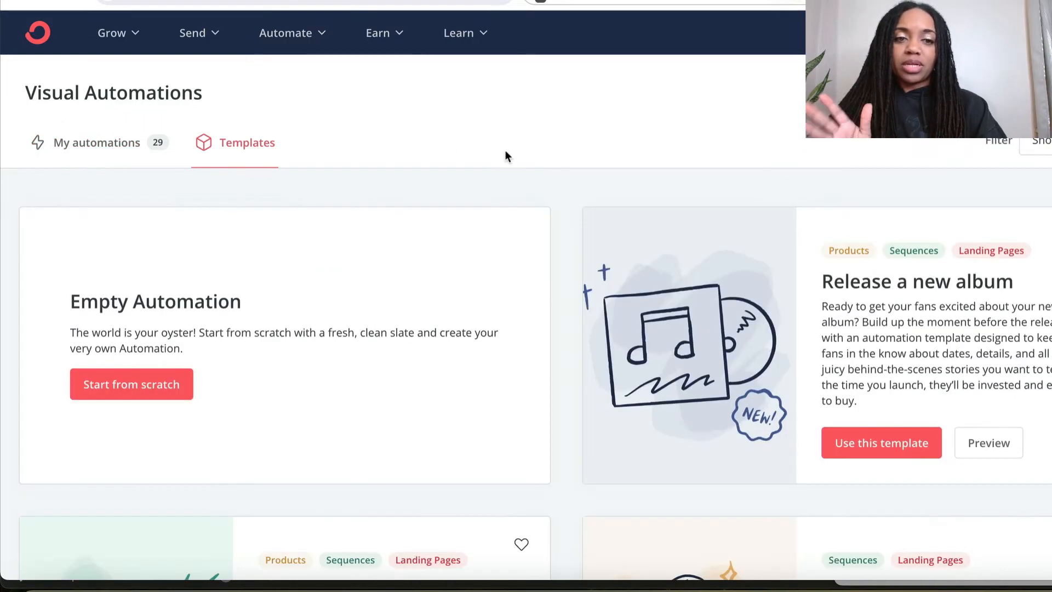
left_click(101, 385)
left_click(227, 80)
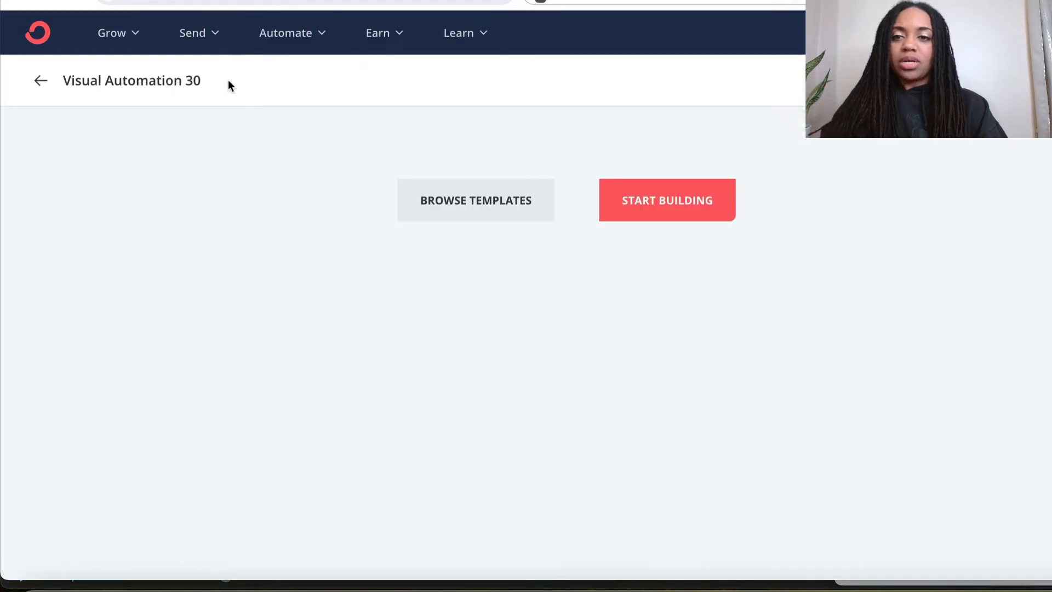
triple_click(192, 81)
type("DEADLINE FUNNEL")
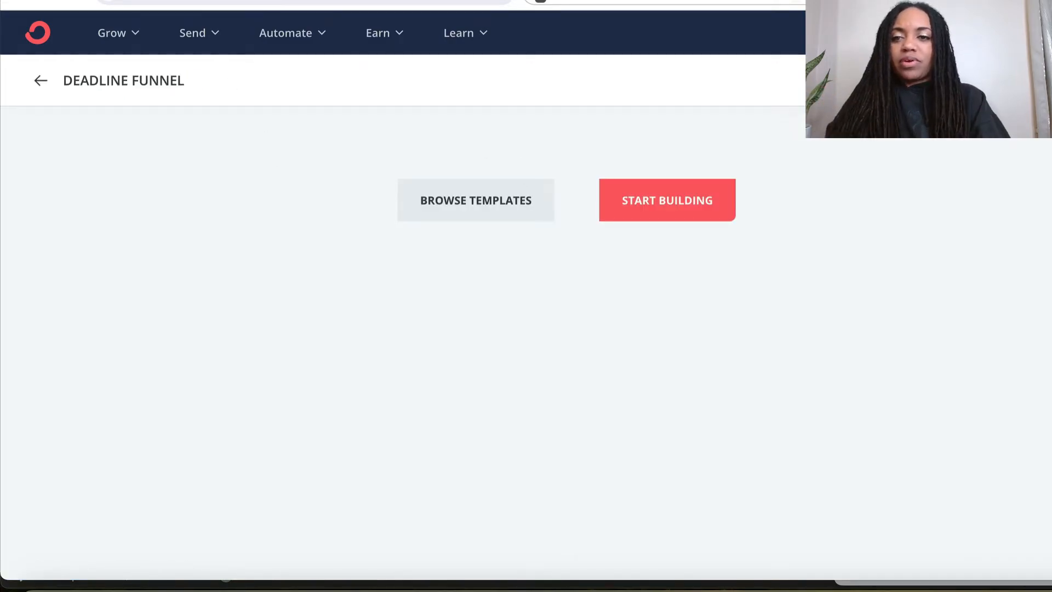
key("Return")
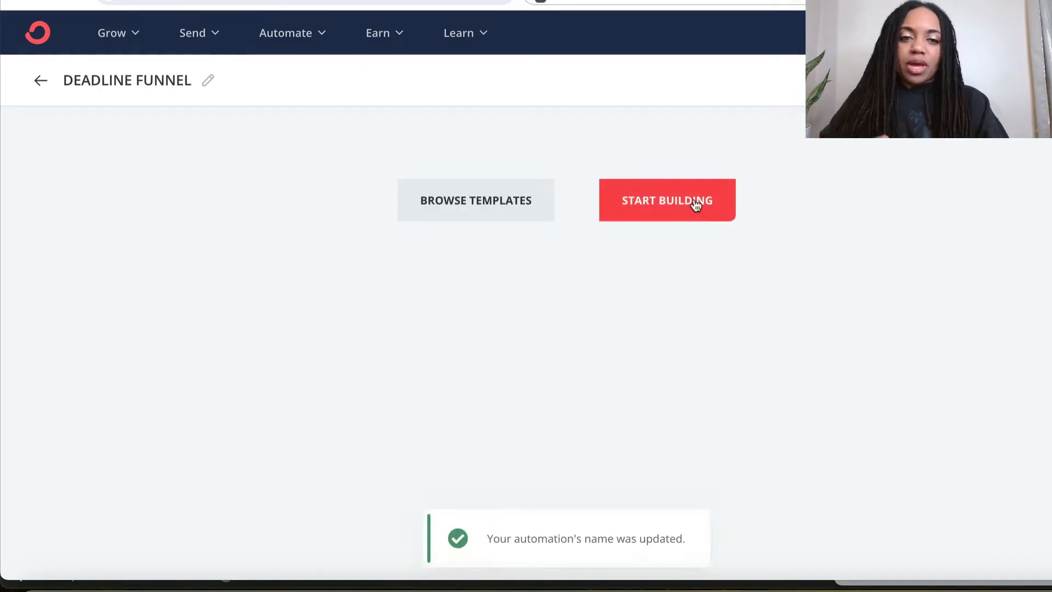
- Start the automation with an event for subscribers who join the Deadline Funnel TEST FORM
left_click(694, 200)
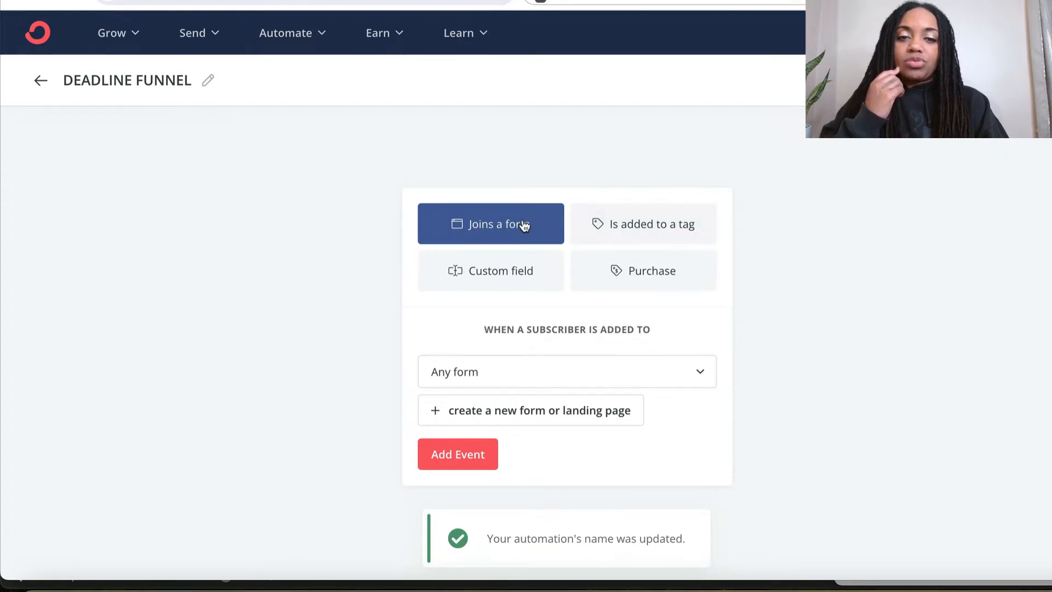
left_click(522, 375)
left_click(544, 236)
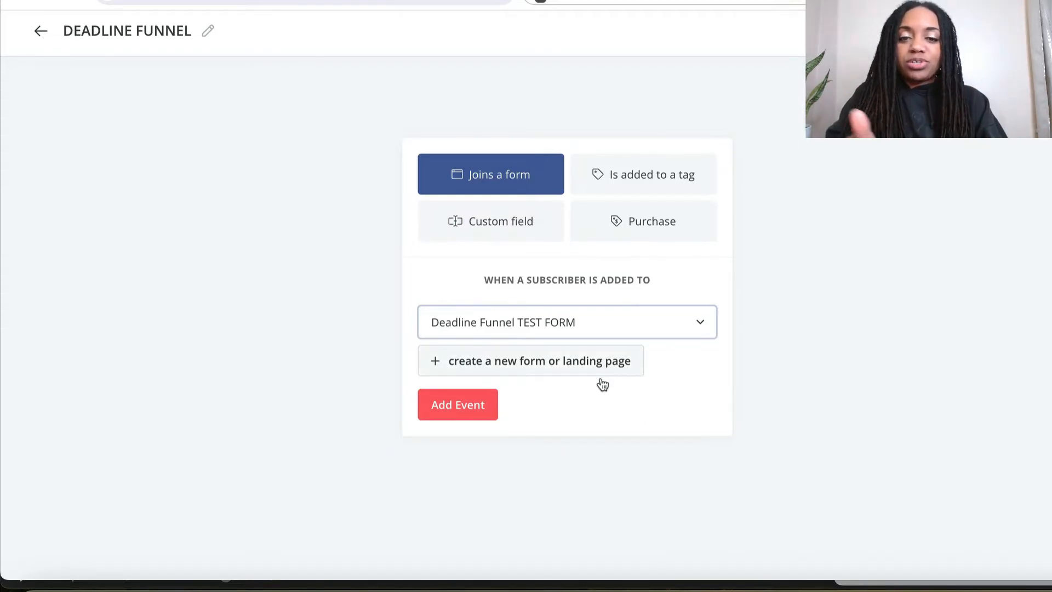
left_click(457, 409)
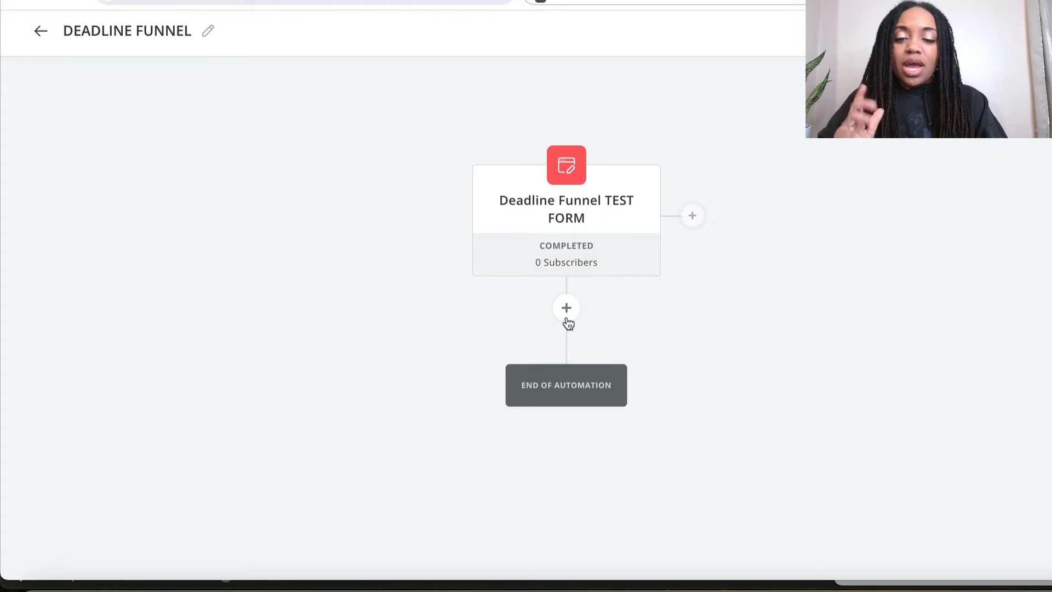
- Add an action below the form event that adds the FAST ACTION BONUS tag to the subscriber
left_click(566, 318)
left_click(667, 357)
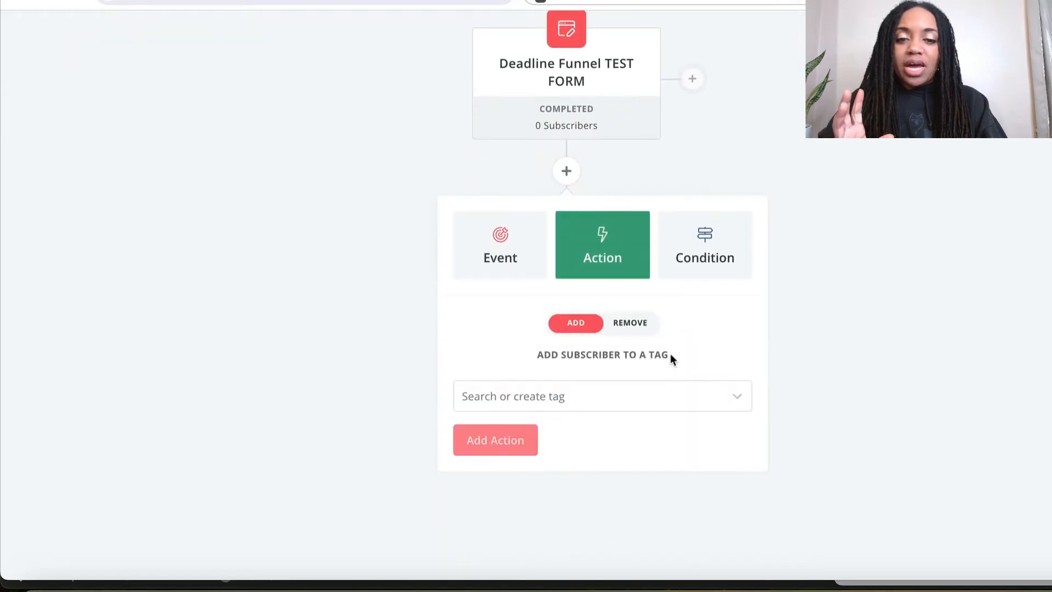
left_click(603, 395)
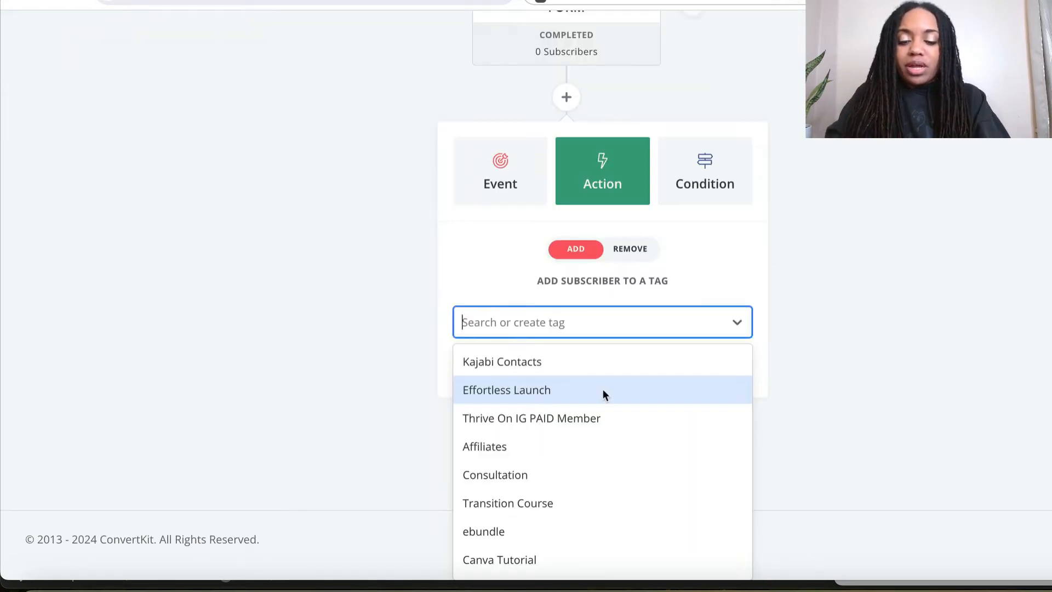
type("FAS")
left_click(554, 370)
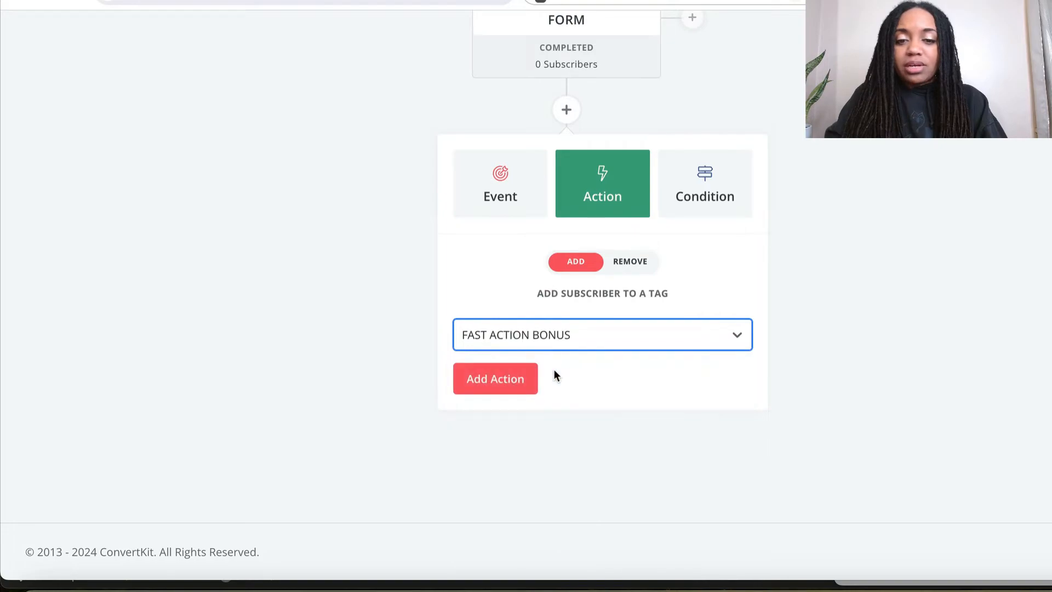
left_click(525, 392)
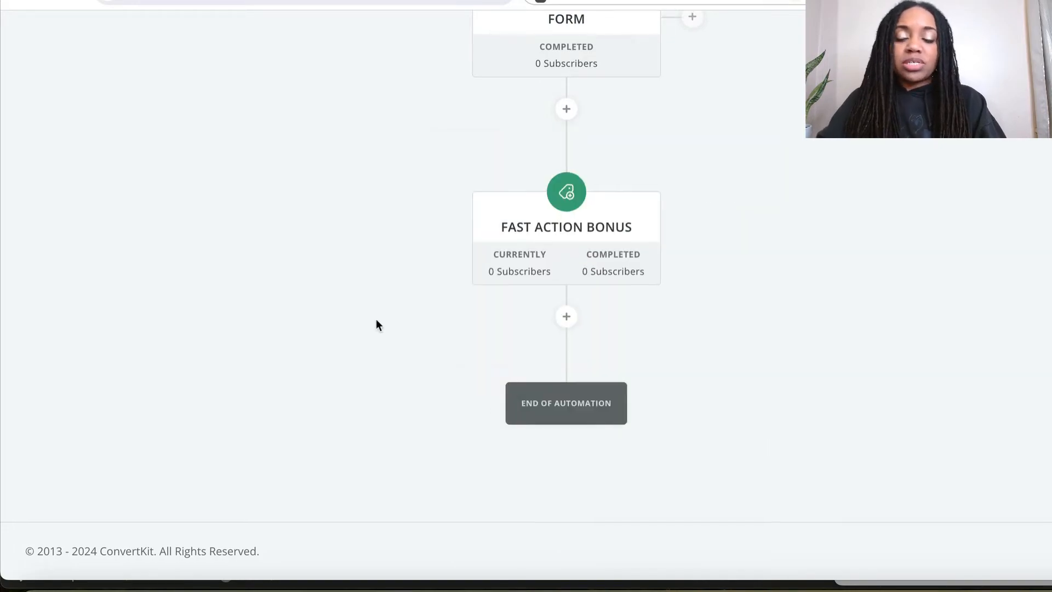
- Add an email sequence action with Deadline Funnel Sequence Day 1 after the tag, and look over the automation
left_click(566, 317)
scroll(564, 320, "down", 2)
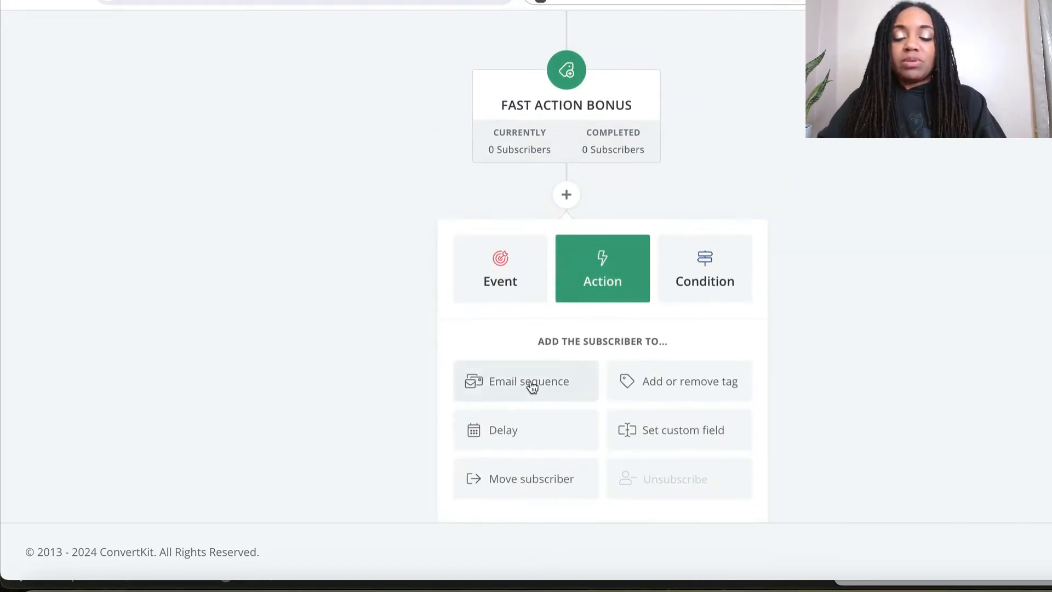
left_click(531, 384)
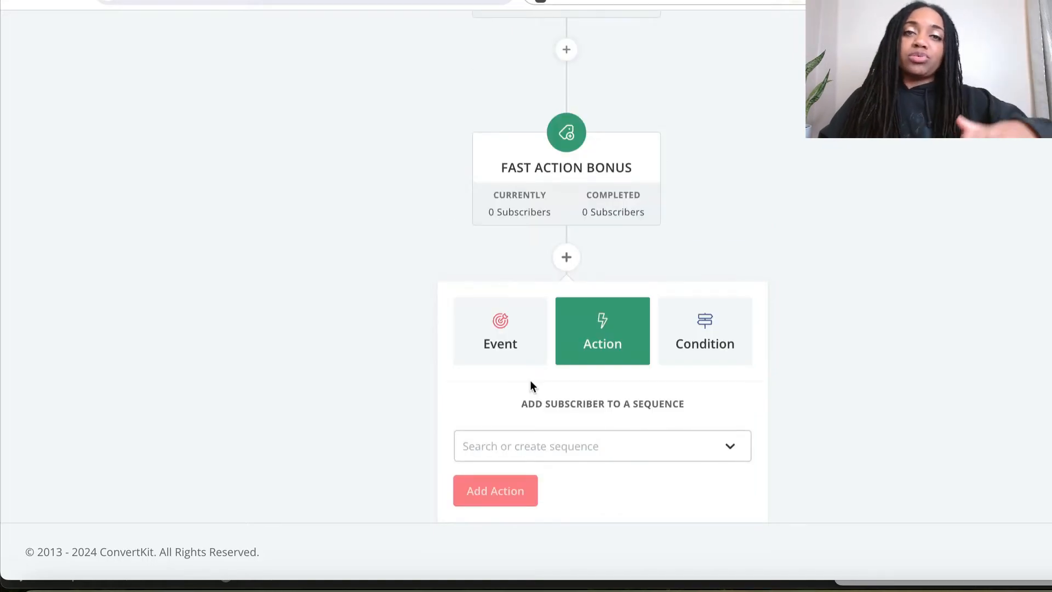
left_click(515, 445)
type("DEAD")
left_click(538, 487)
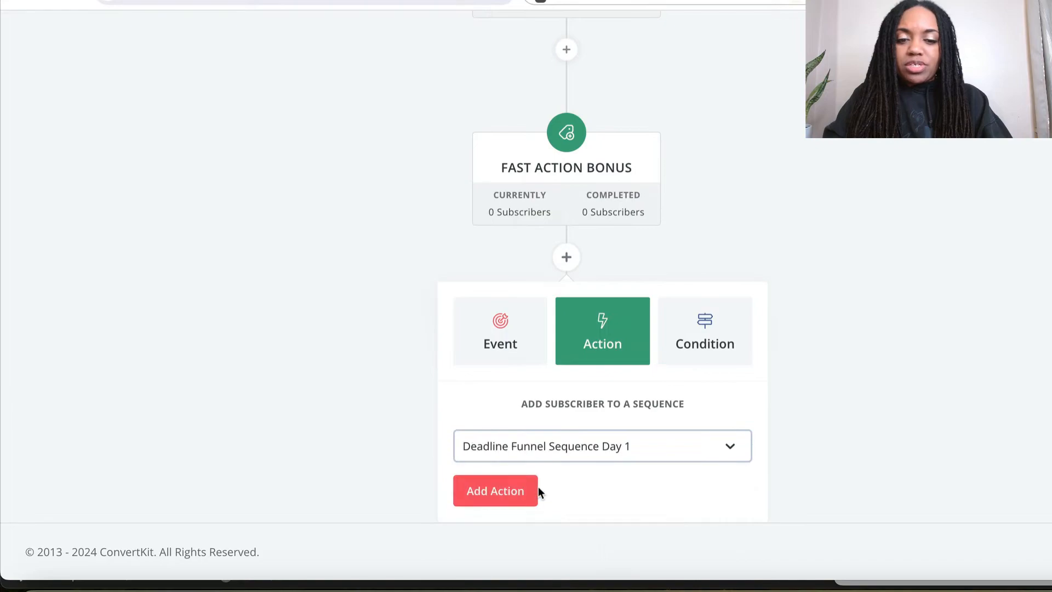
left_click(517, 501)
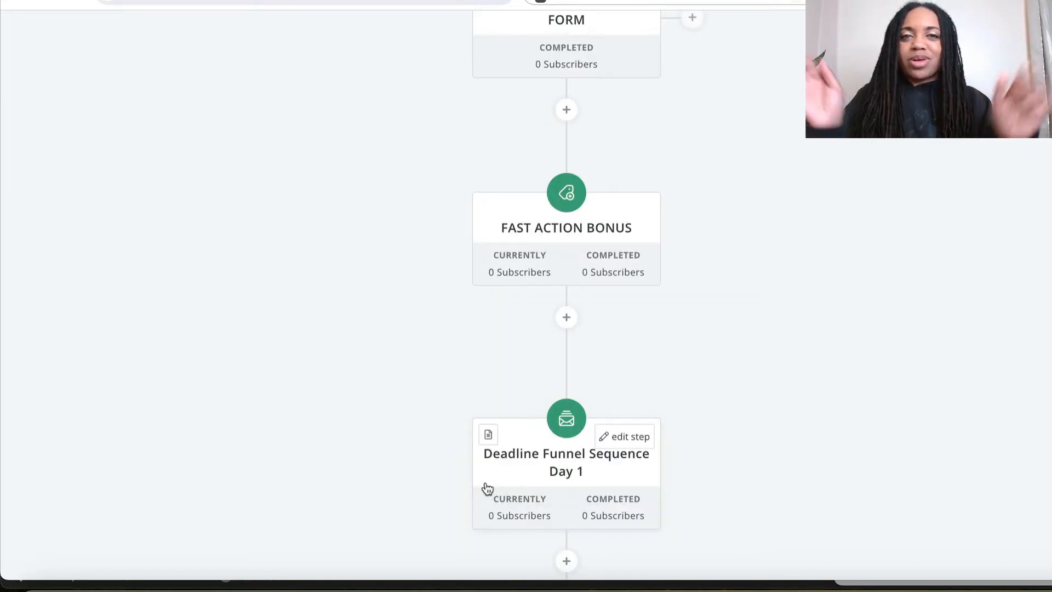
scroll(409, 372, "down", 1)
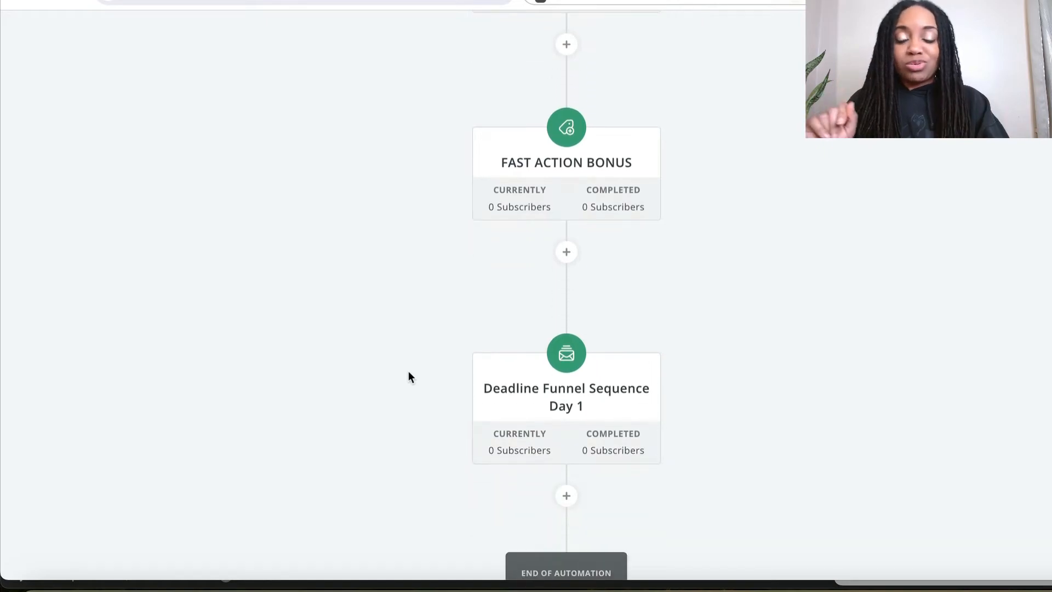
scroll(409, 377, "down", 2)
scroll(409, 377, "up", 8)
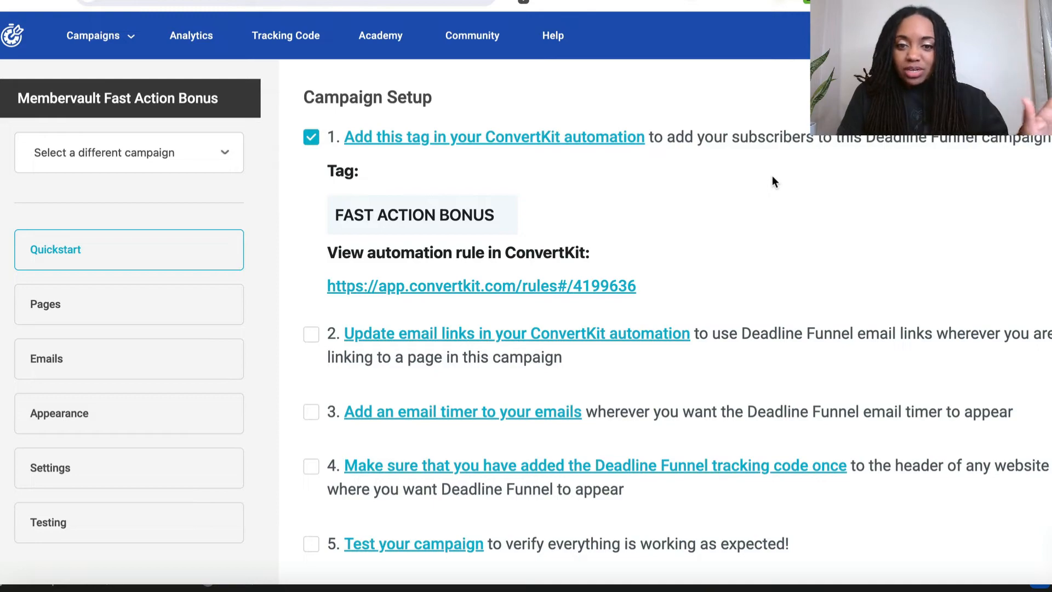
- In Deadline Funnel's campaign setup checklist, open the help article on updating email links in the ConvertKit automation
scroll(773, 181, "down", 2)
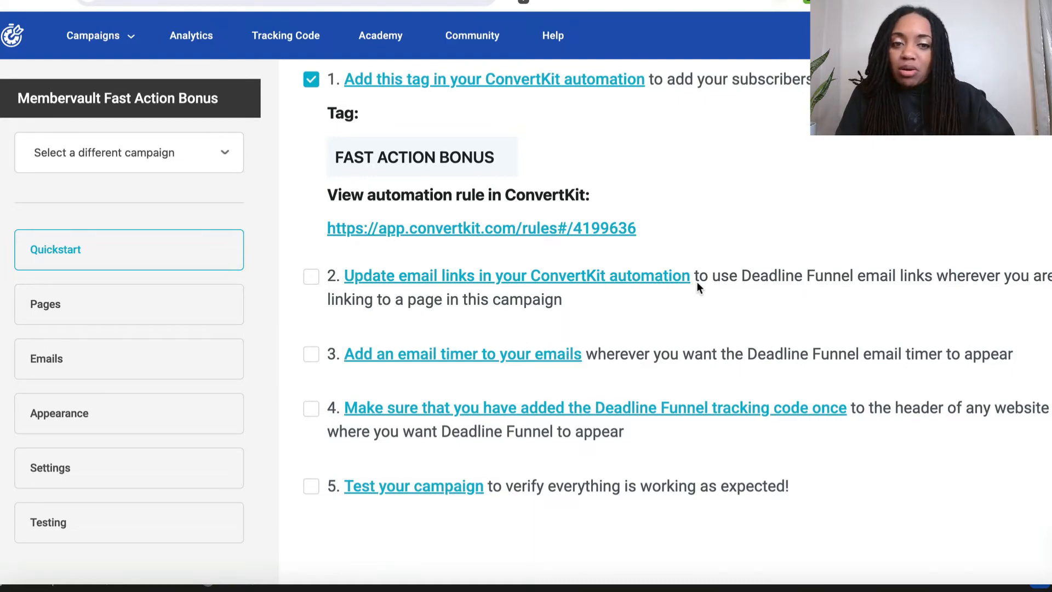
left_click(632, 276)
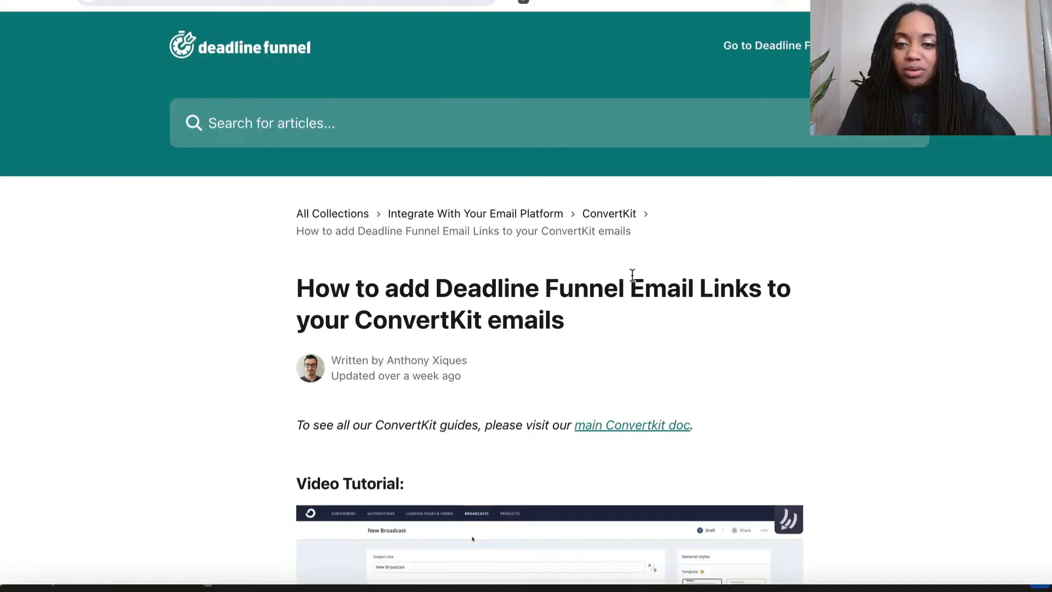
- Read the help article on adding Deadline Funnel email links to ConvertKit emails
scroll(632, 274, "down", 2)
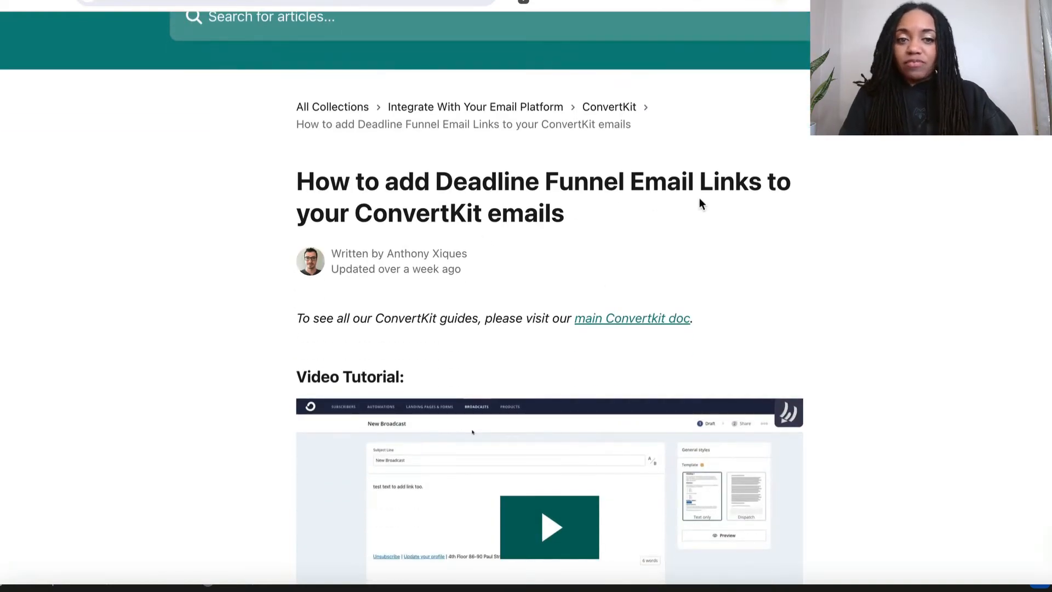
scroll(609, 215, "down", 4)
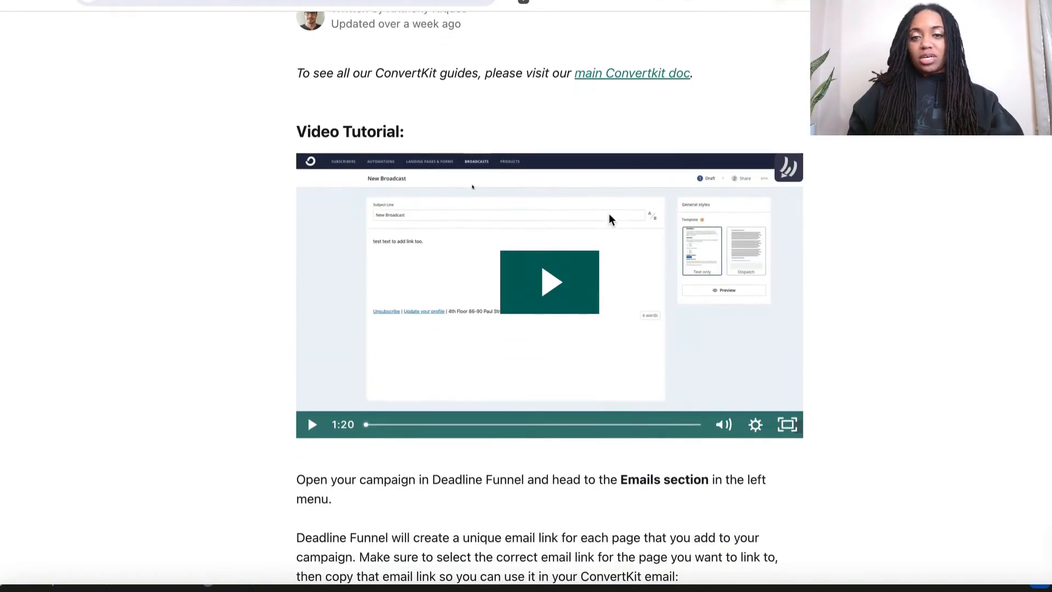
scroll(609, 218, "down", 4)
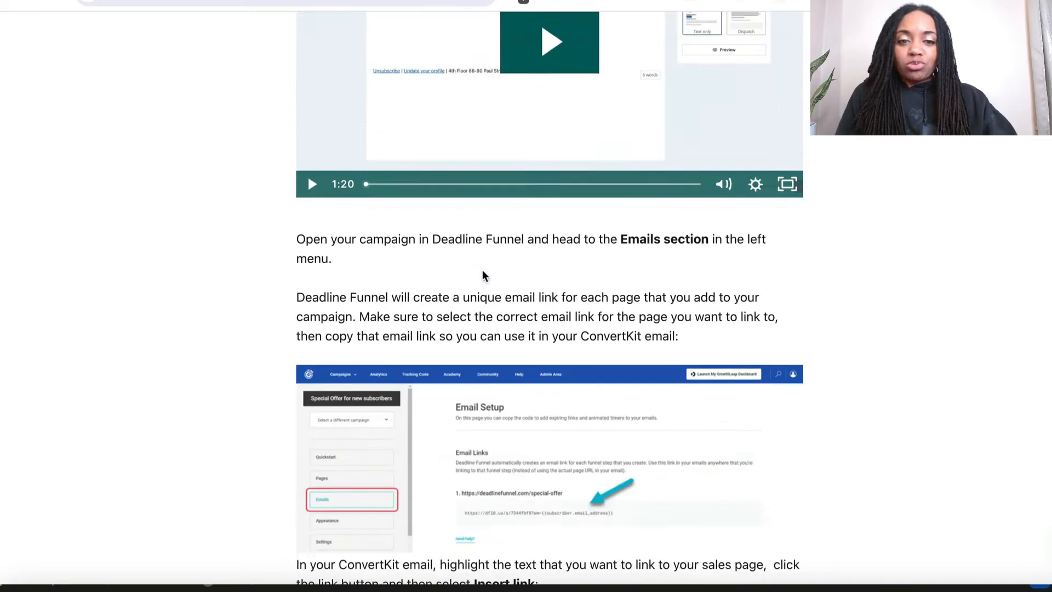
scroll(482, 270, "down", 10)
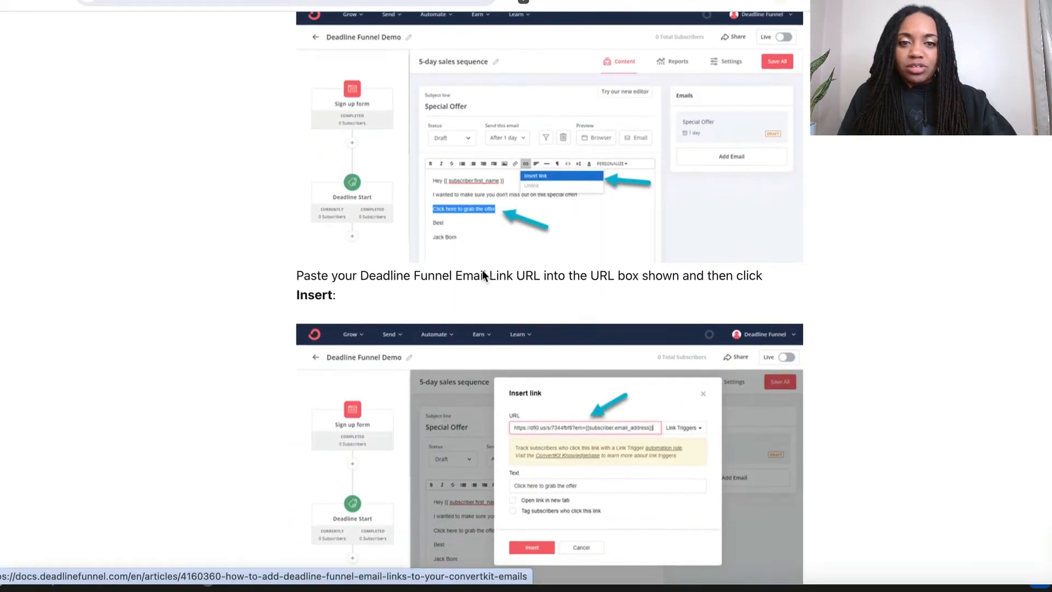
scroll(483, 270, "up", 15)
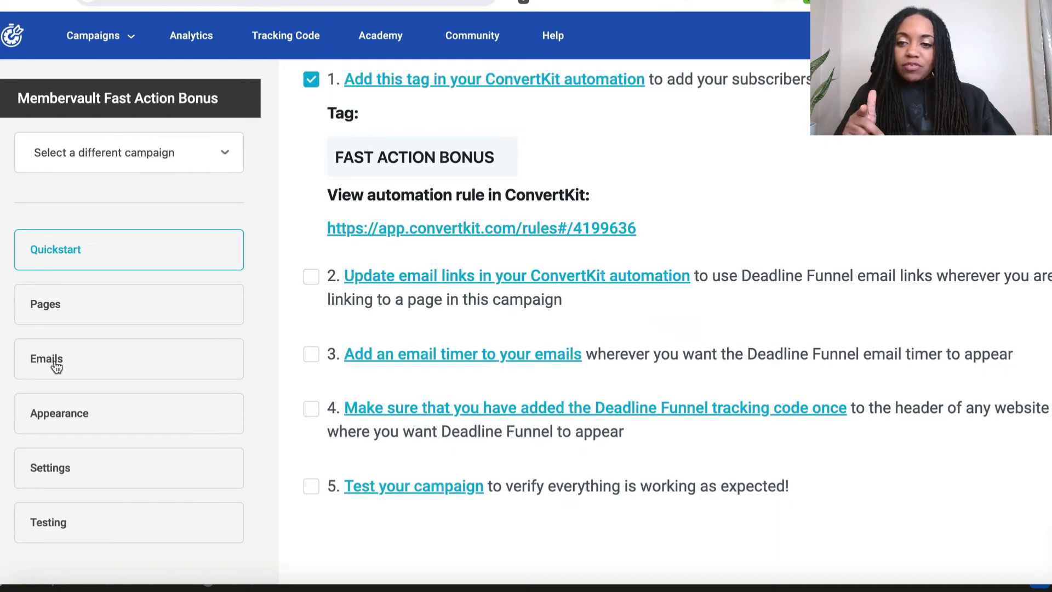
- Open the email setup of the Membervault Fast Action Bonus campaign and copy the email link for the course signup page
left_click(55, 362)
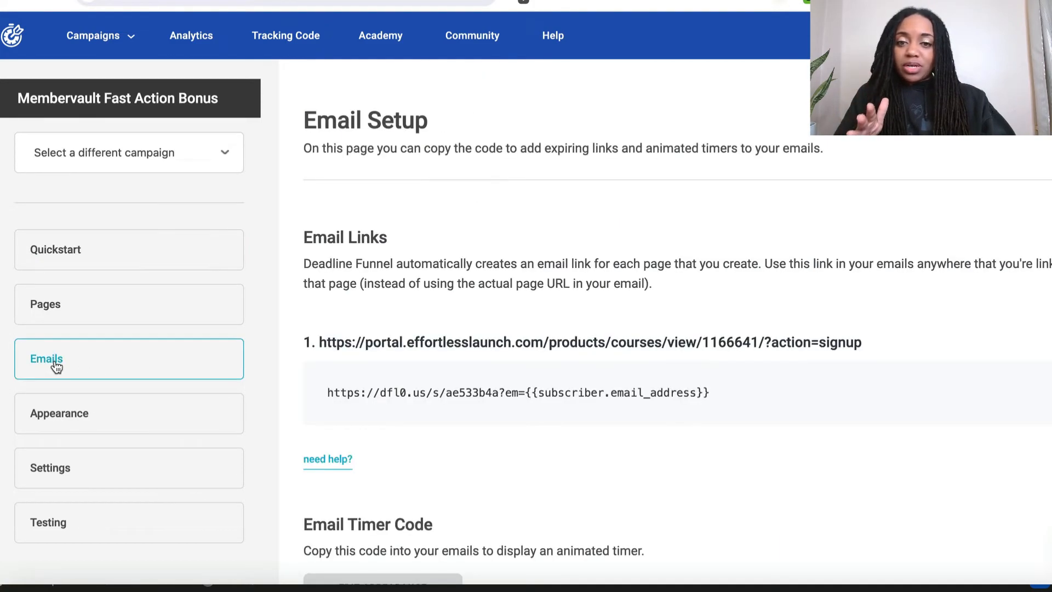
scroll(475, 300, "down", 2)
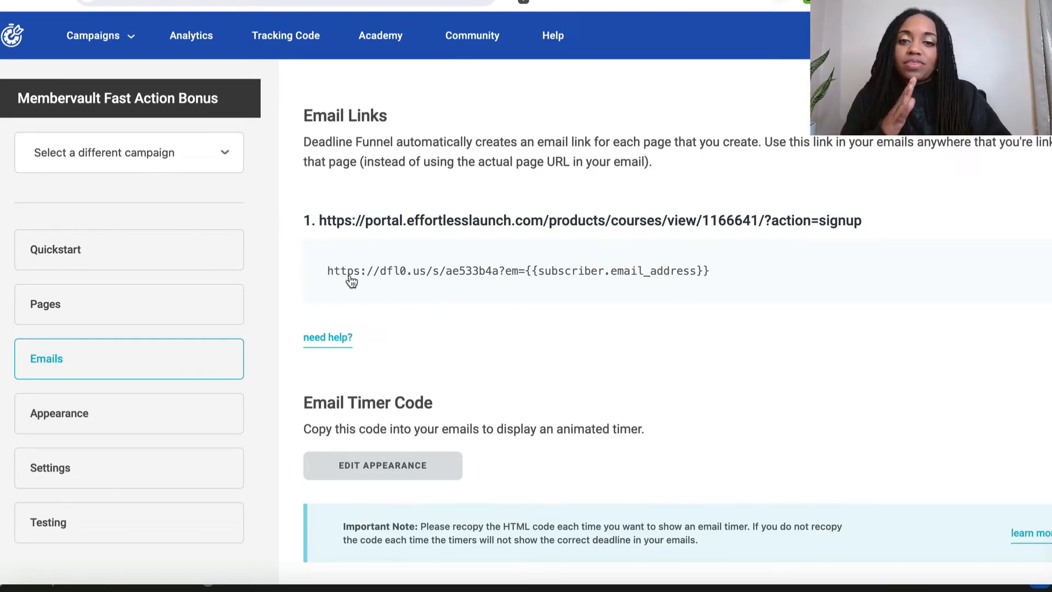
left_click(407, 278)
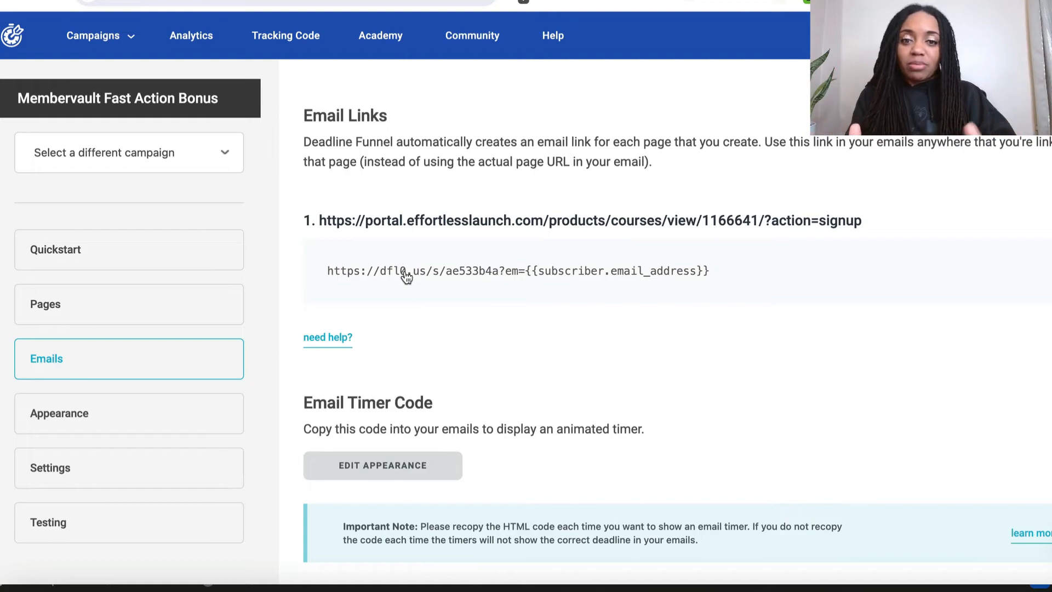
left_click(407, 278)
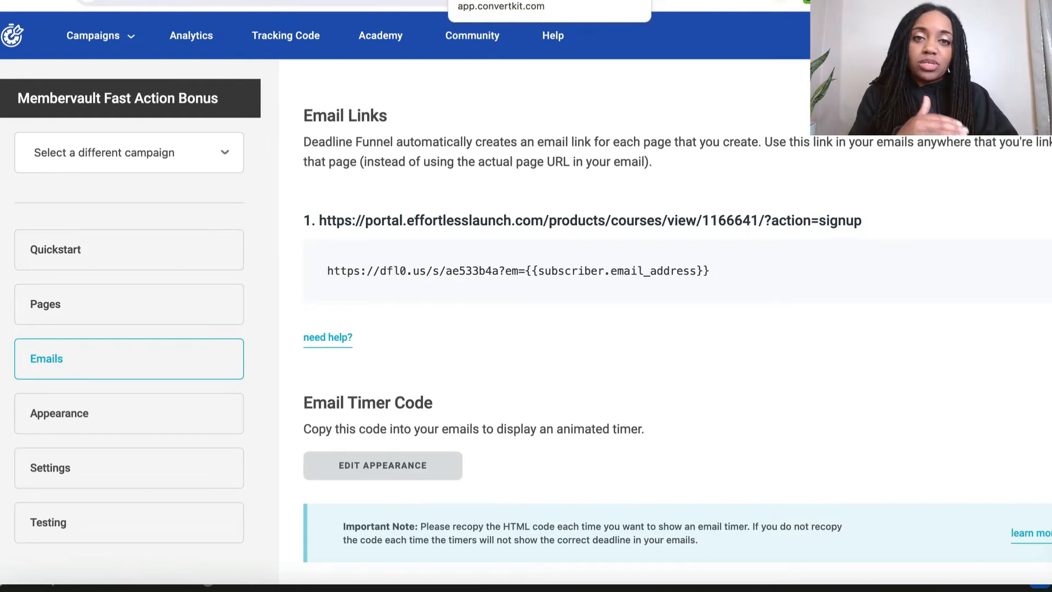
- Switch to the ConvertKit automation and open the Deadline Funnel Sequence Day 1 email for editing
left_click(510, 1)
left_click(568, 251)
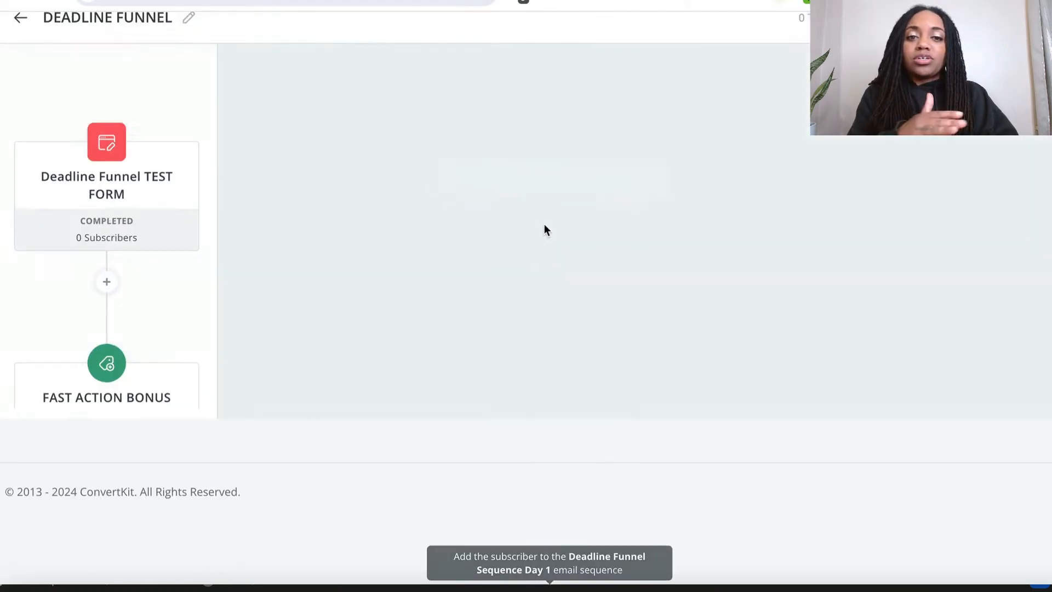
scroll(517, 334, "down", 2)
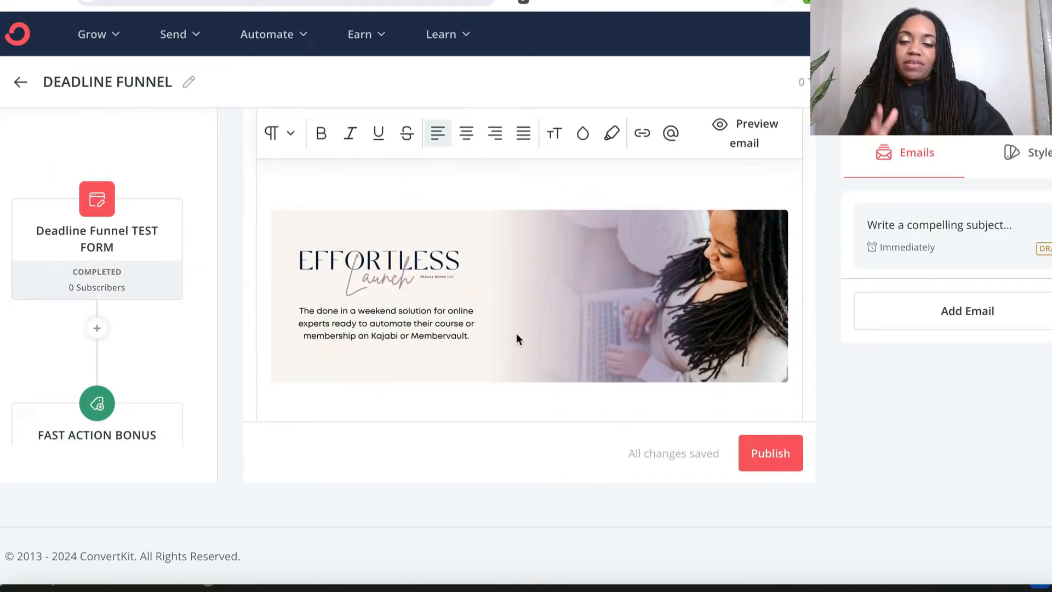
scroll(516, 333, "down", 2)
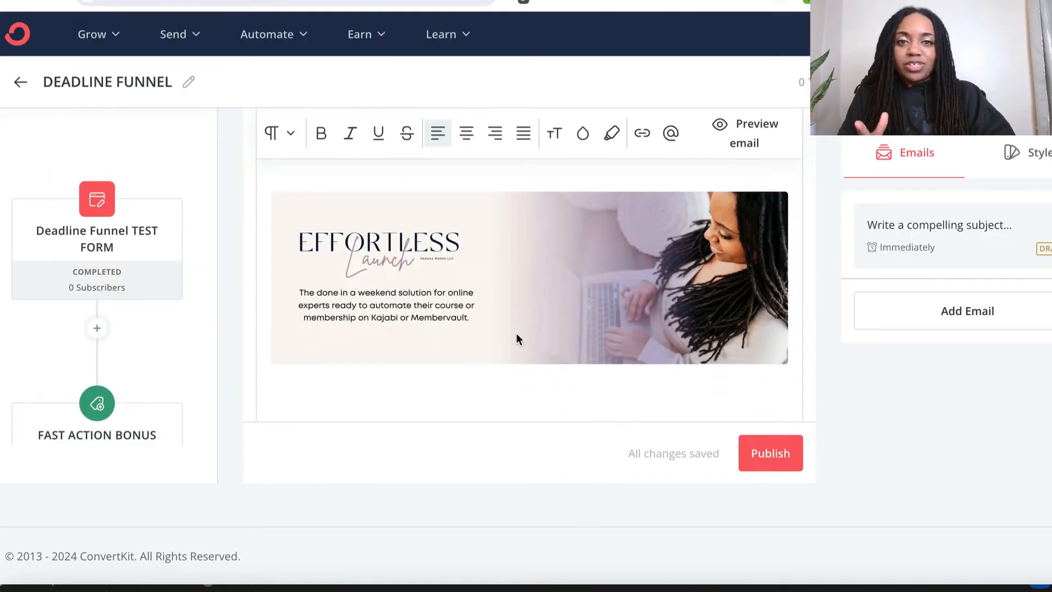
- Replace the name placeholder after "Hey" in the email greeting with the Subscriber first name personalization and a comma
left_click(462, 347)
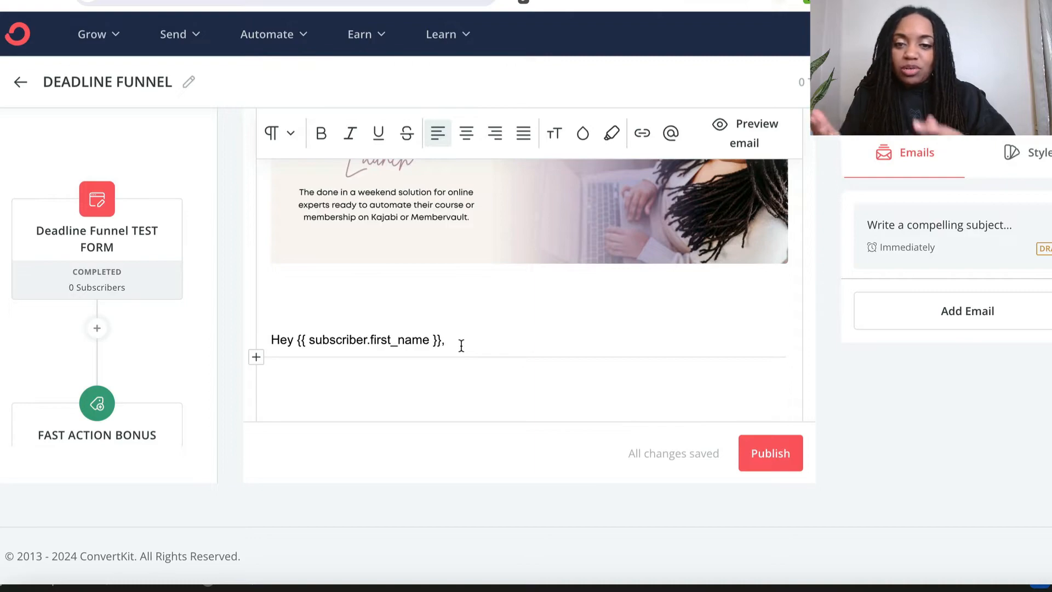
left_click_drag(455, 340, 299, 343)
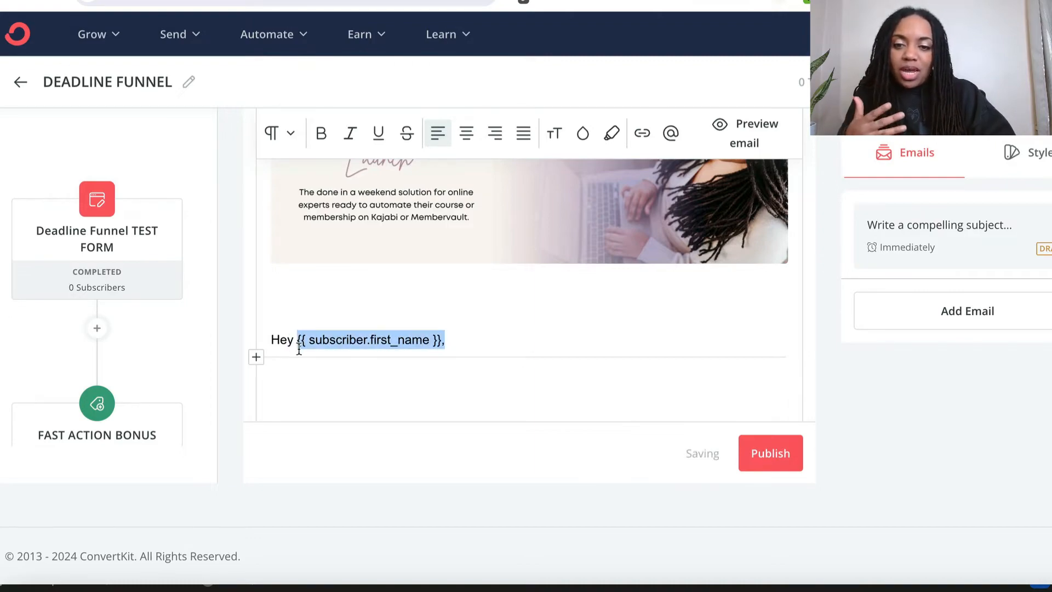
key("BackSpace")
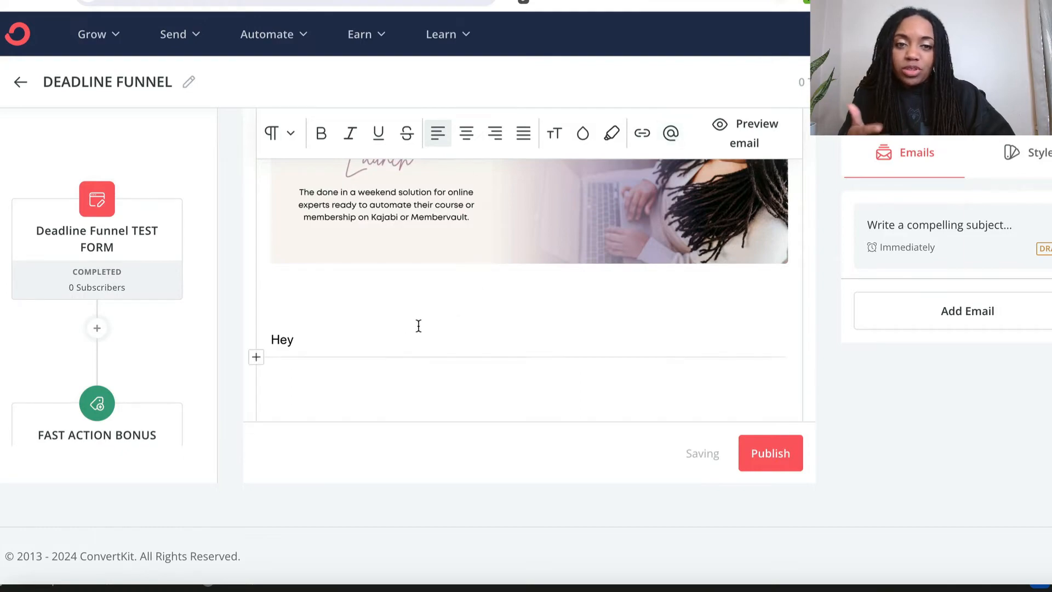
left_click(671, 133)
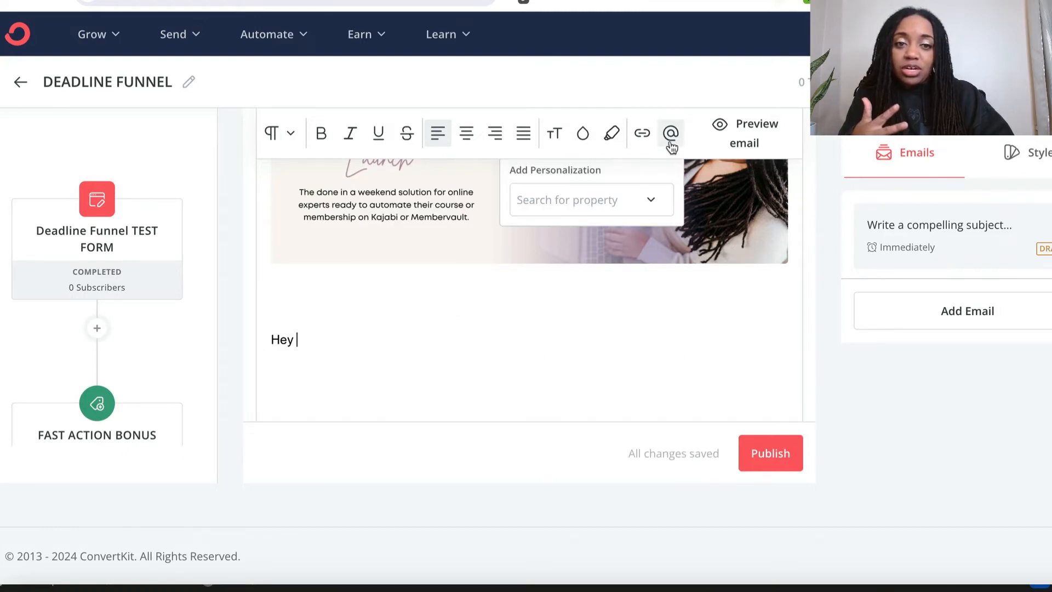
left_click(606, 207)
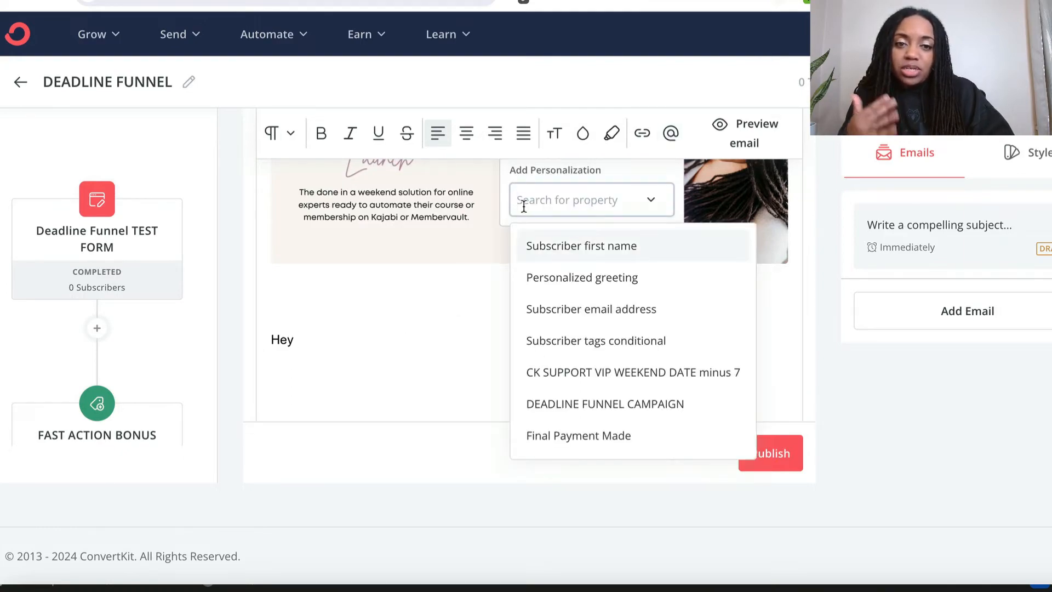
left_click(570, 251)
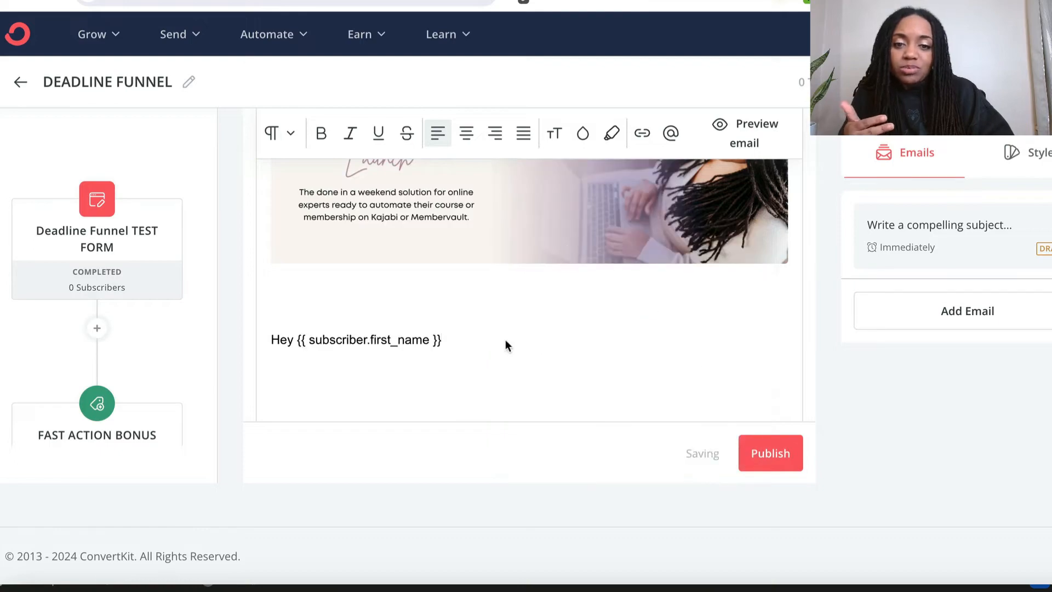
type(",")
- Add the line "Save $100 by clicking here." as a new paragraph below the greeting
key("Return")
scroll(501, 354, "down", 2)
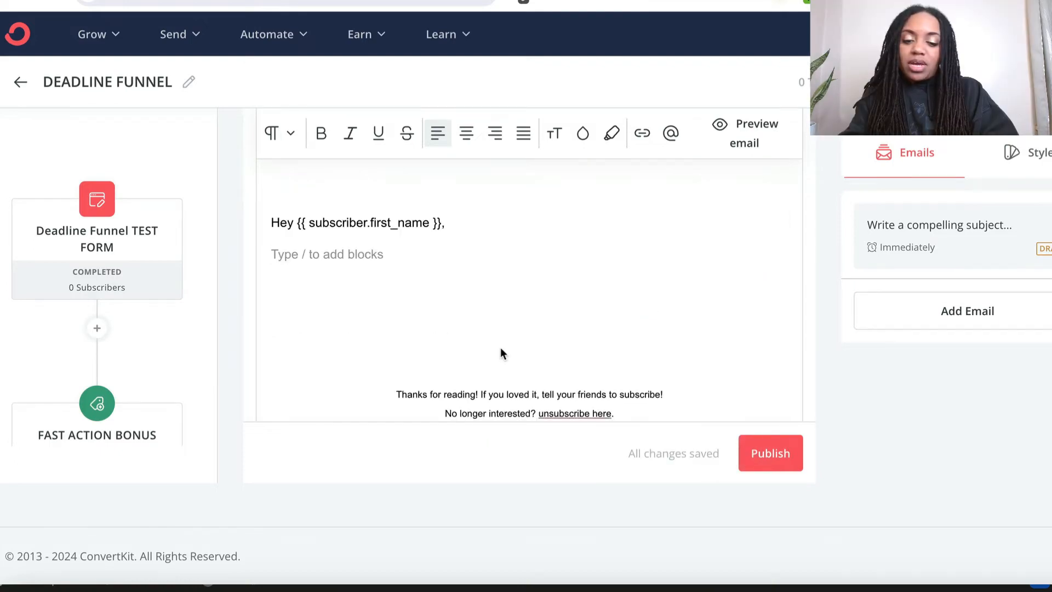
type("Save $2100")
key("BackSpace")
key("BackSpace")
key("BackSpace")
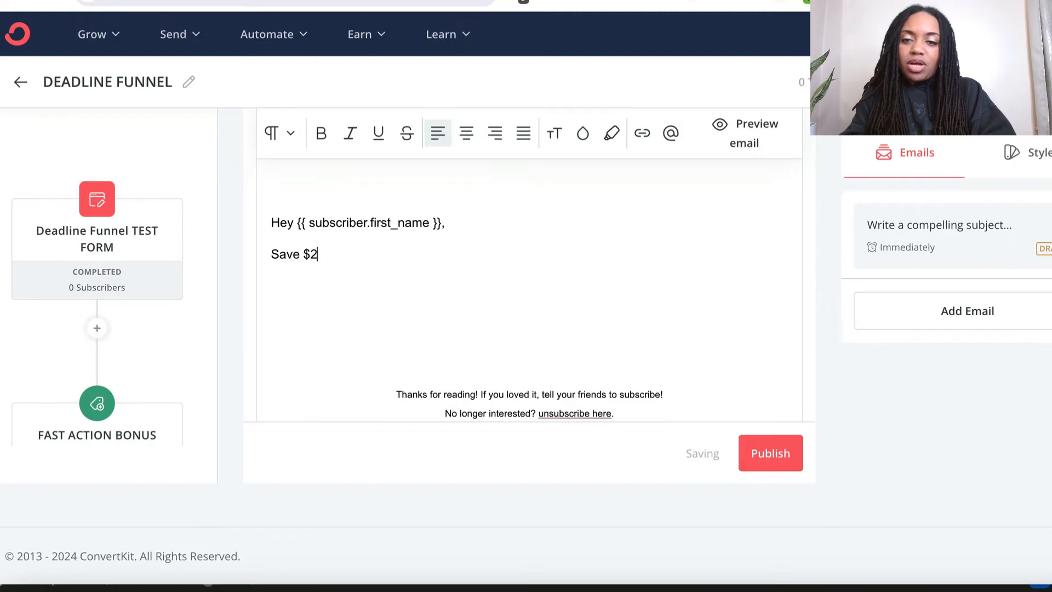
type("00 by clicking here.")
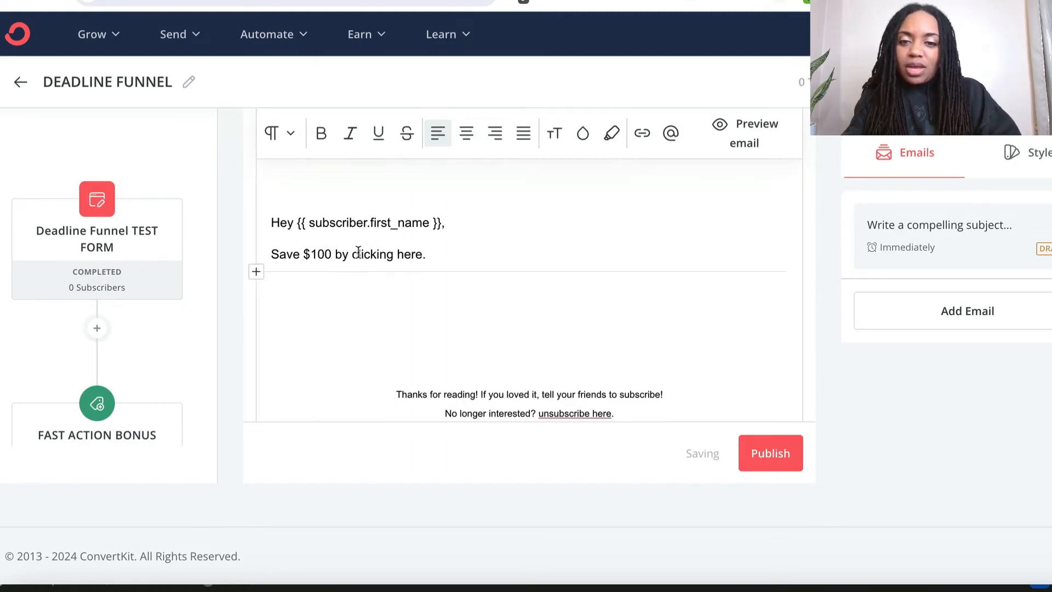
- Link the words "clicking here" to the copied Deadline Funnel email link
left_click_drag(365, 256, 428, 256)
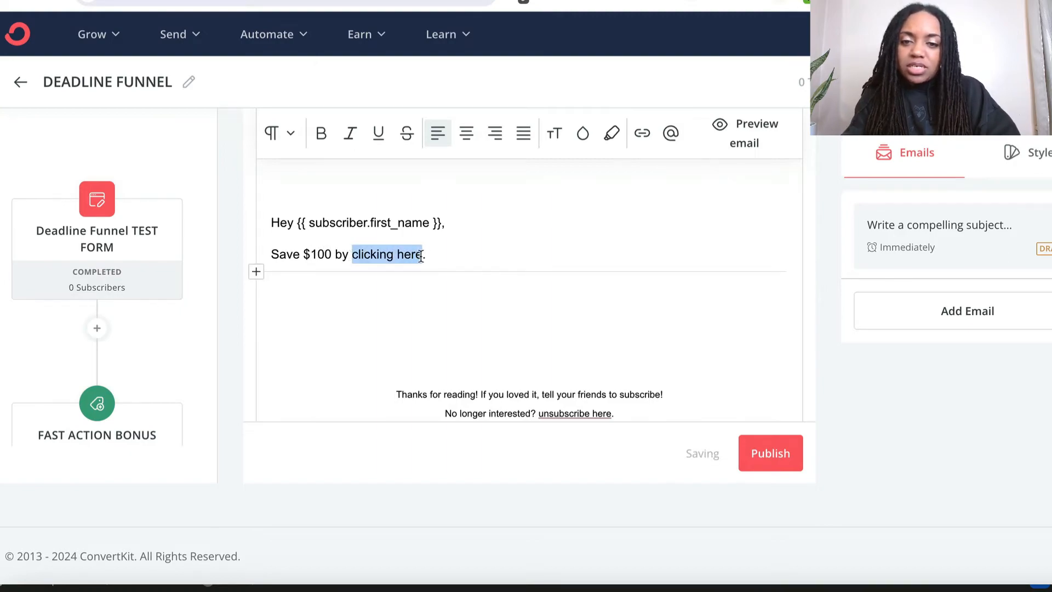
left_click(642, 133)
key("ctrl+v")
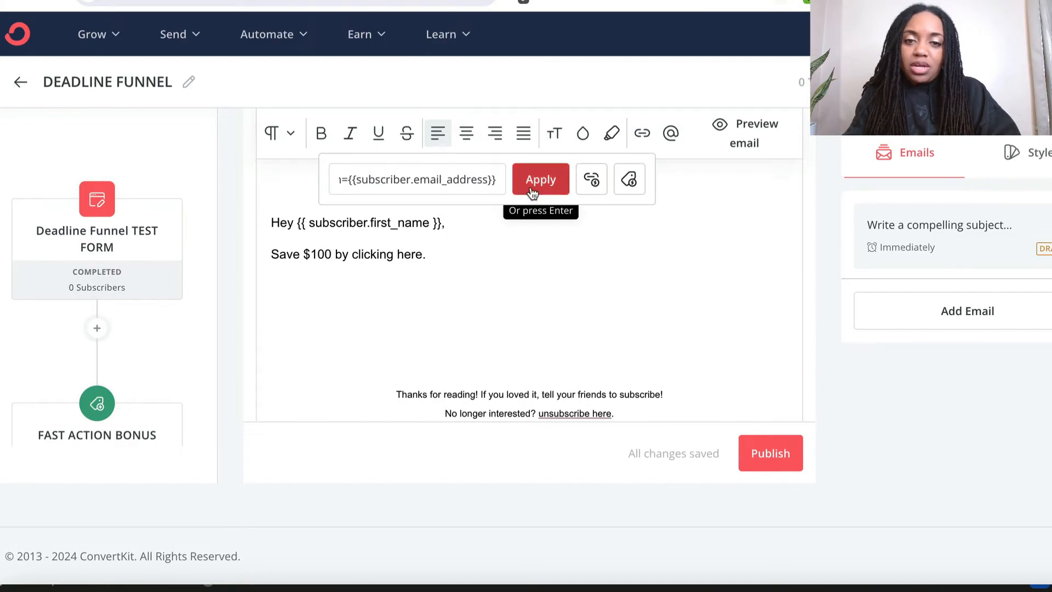
left_click(530, 187)
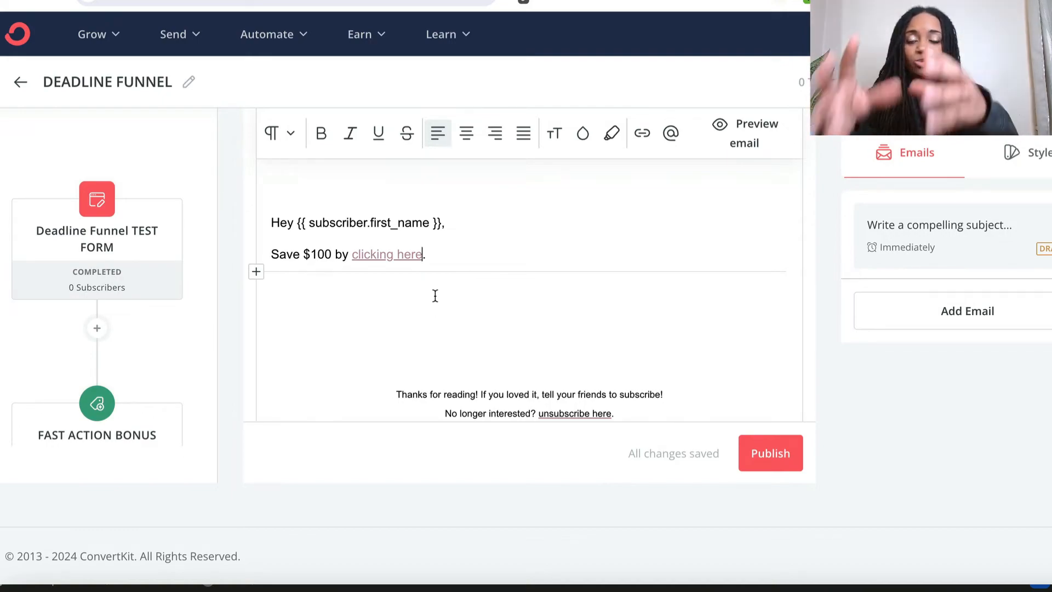
- Insert a button block below the linked line and label it "Save $100"
left_click(369, 311)
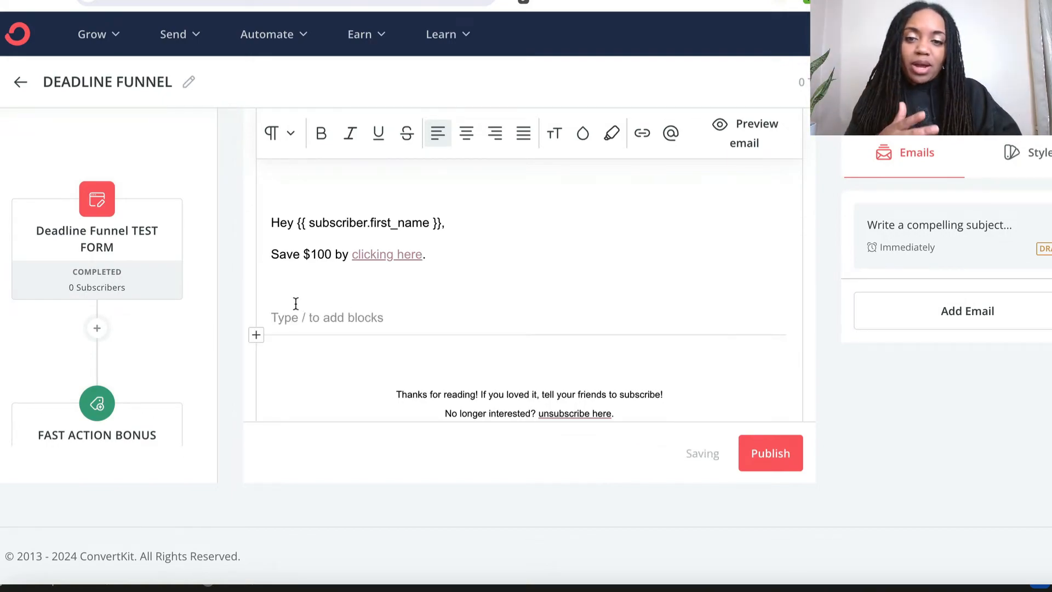
left_click(256, 335)
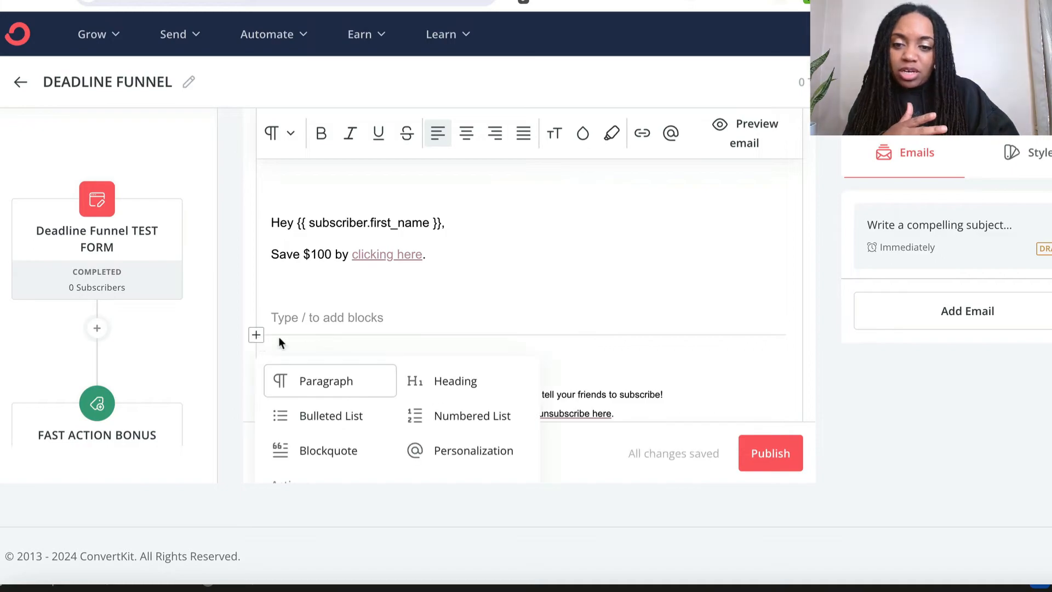
scroll(335, 377, "down", 5)
left_click(315, 411)
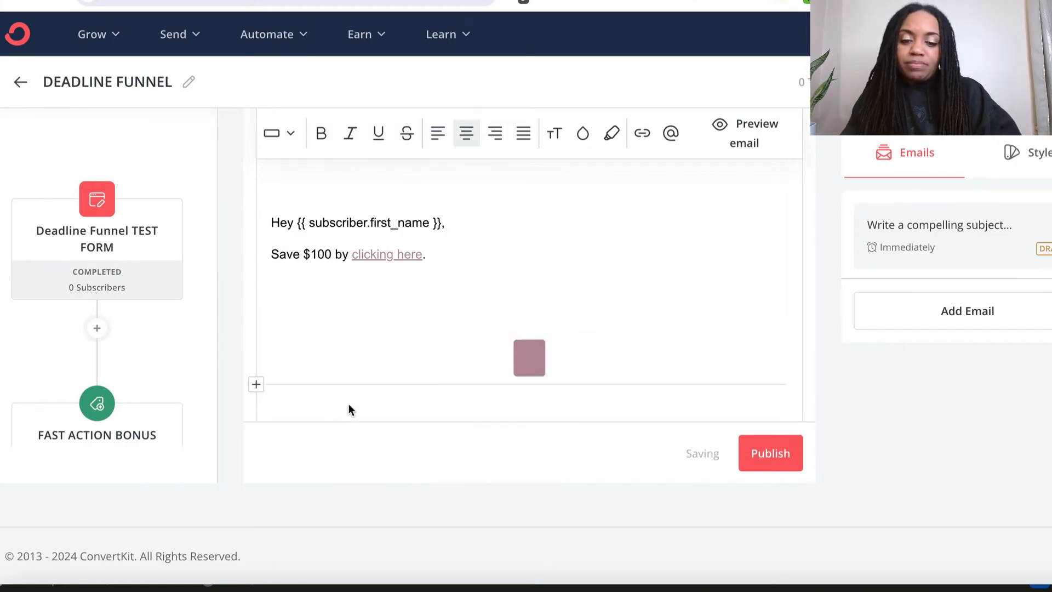
type("Save $100")
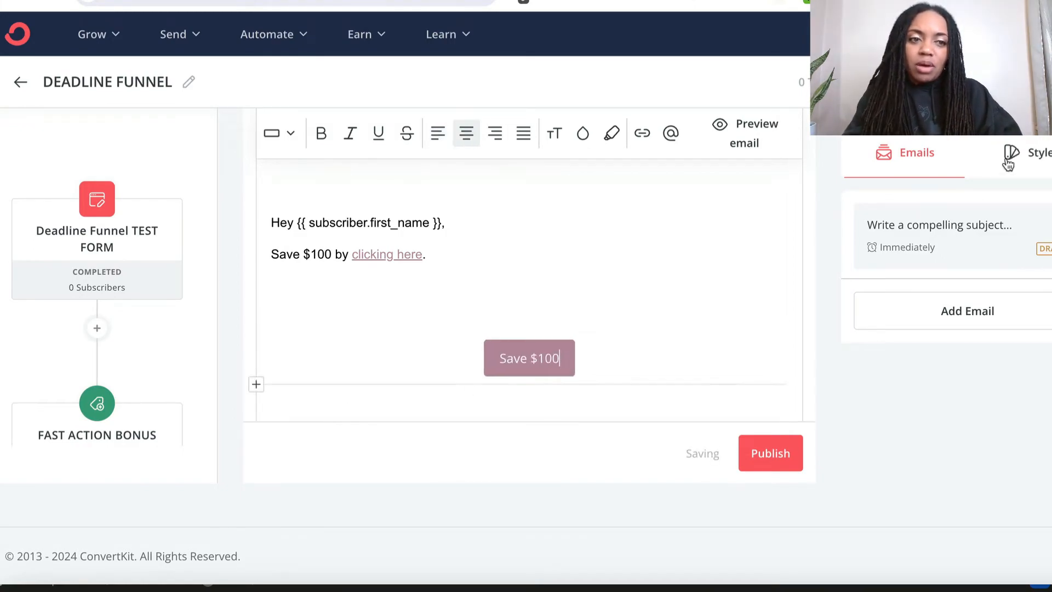
- Set the Save $100 button's URL to the copied Deadline Funnel email link and look over the email body
left_click(1037, 152)
key("ctrl+v")
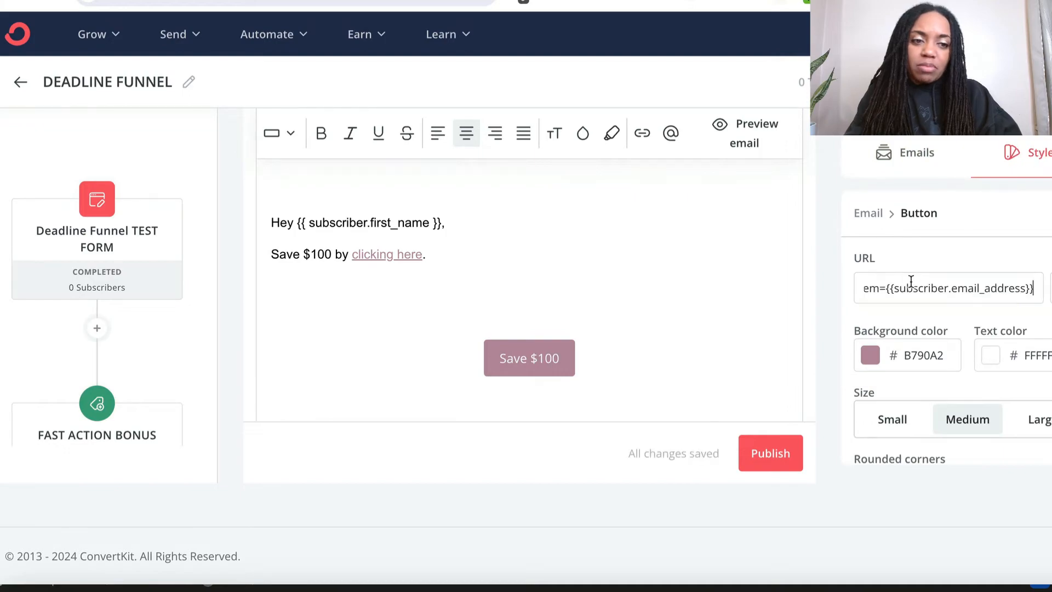
left_click(556, 262)
scroll(523, 256, "down", 3)
scroll(524, 256, "up", 3)
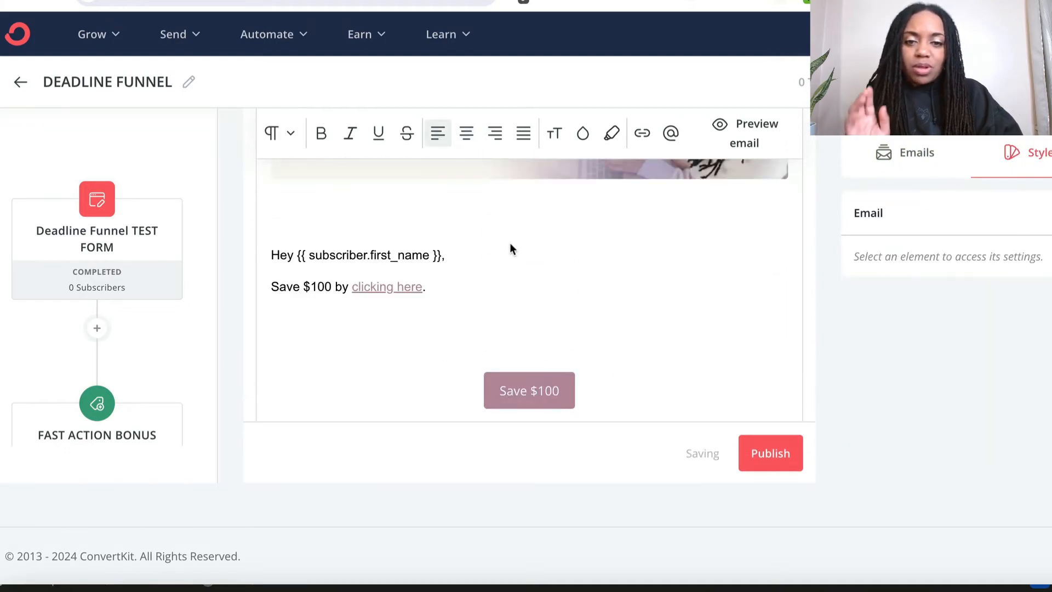
left_click(425, 324)
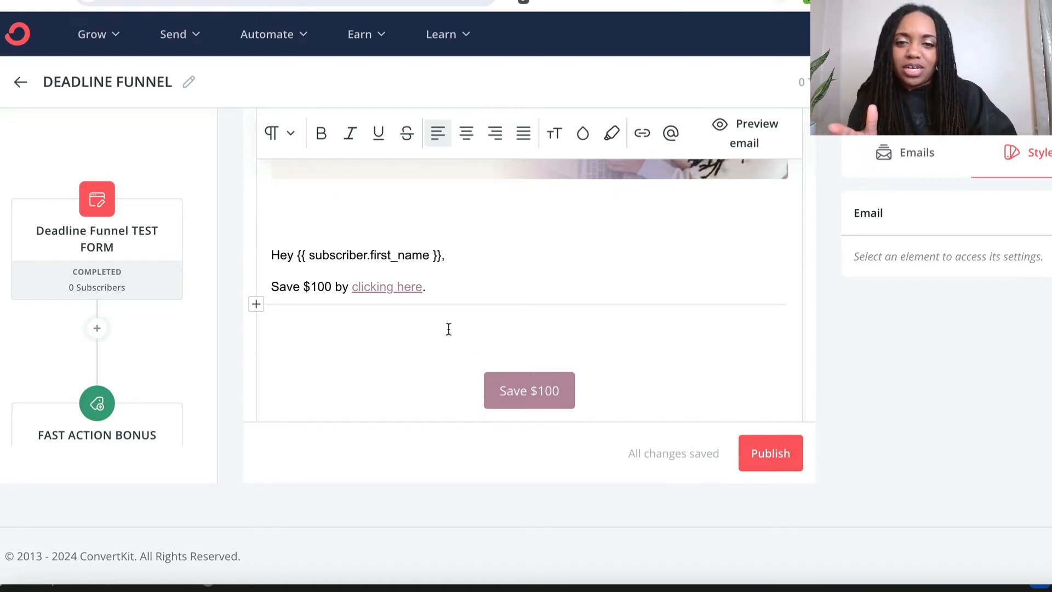
left_click(394, 292)
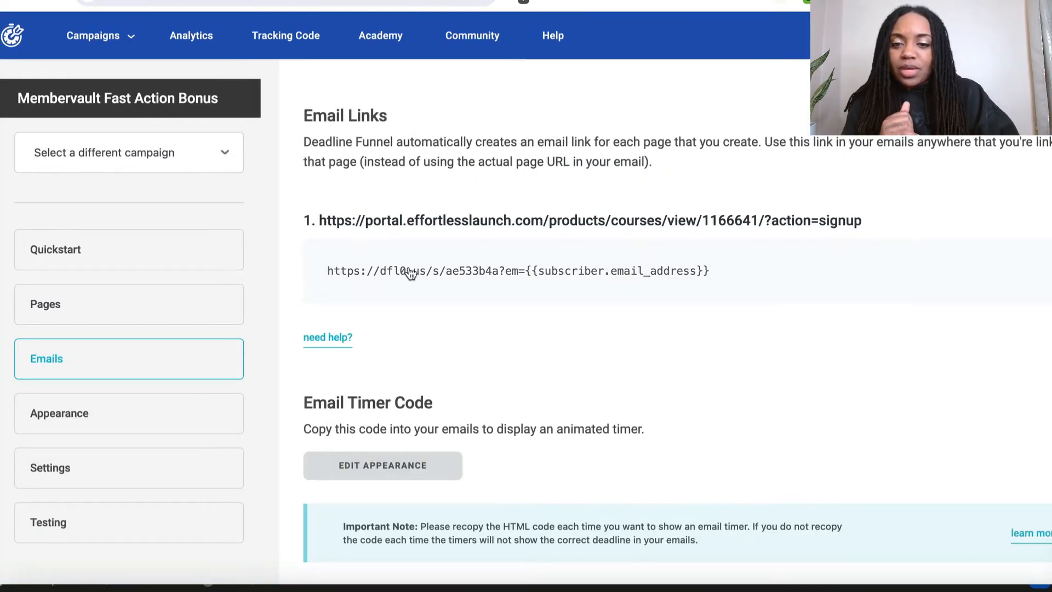
- Copy the HTML code of the animated email timer from the Email Timer Code section
scroll(411, 272, "down", 3)
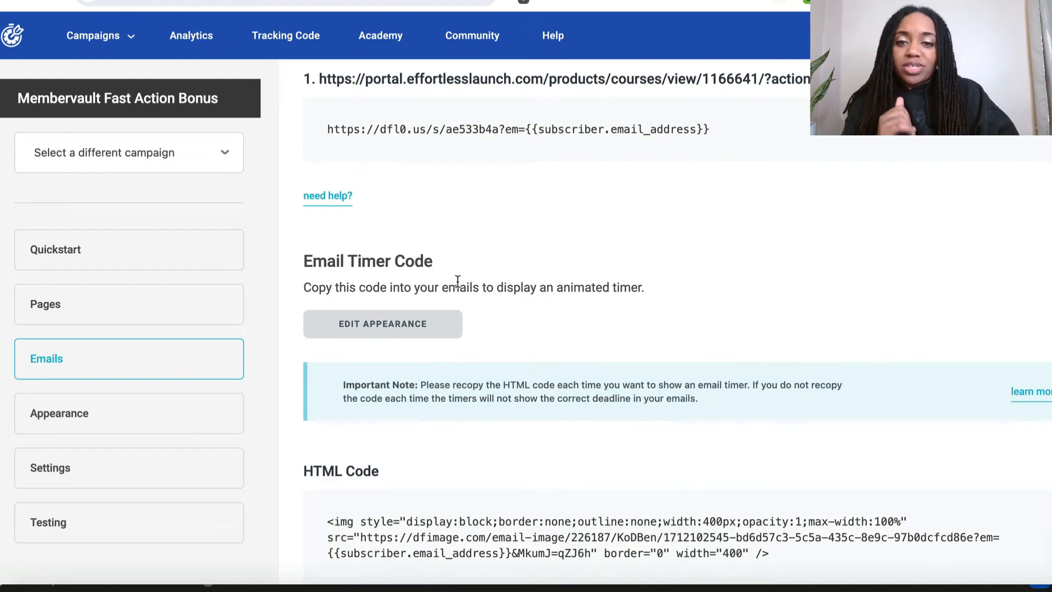
scroll(461, 281, "down", 2)
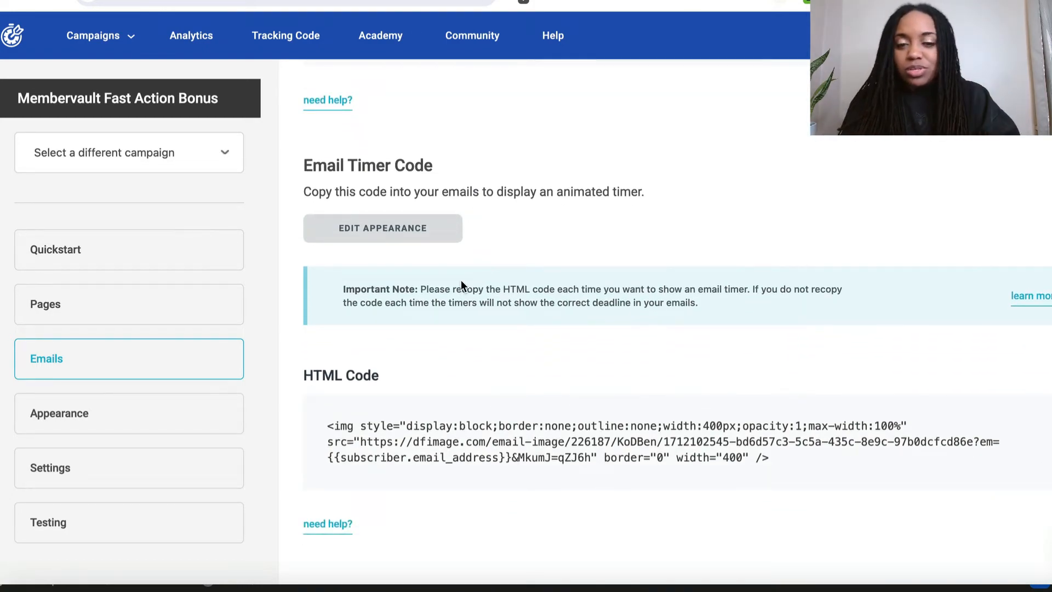
scroll(634, 379, "down", 2)
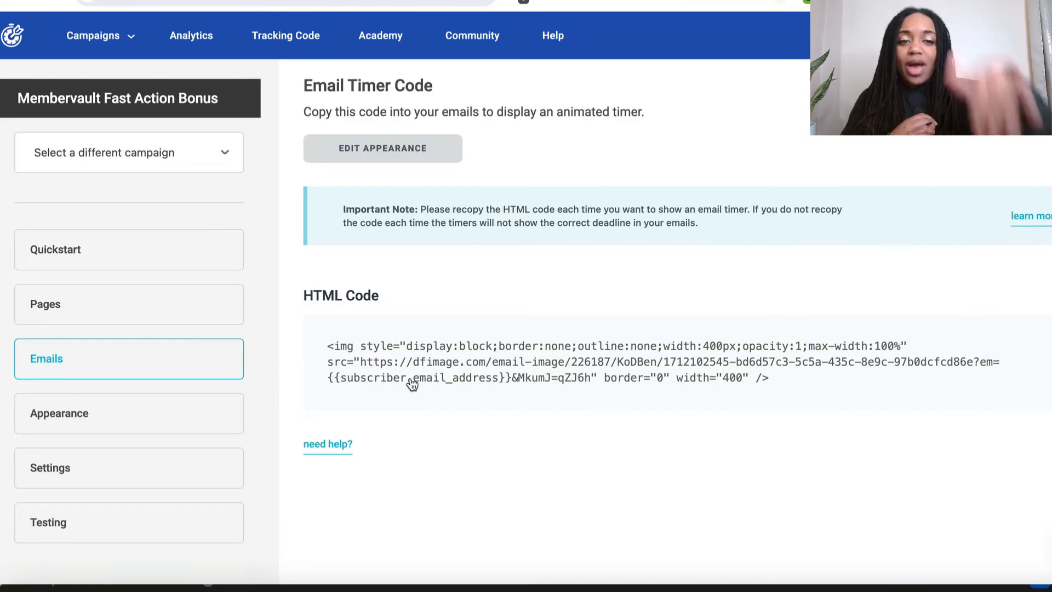
left_click(579, 387)
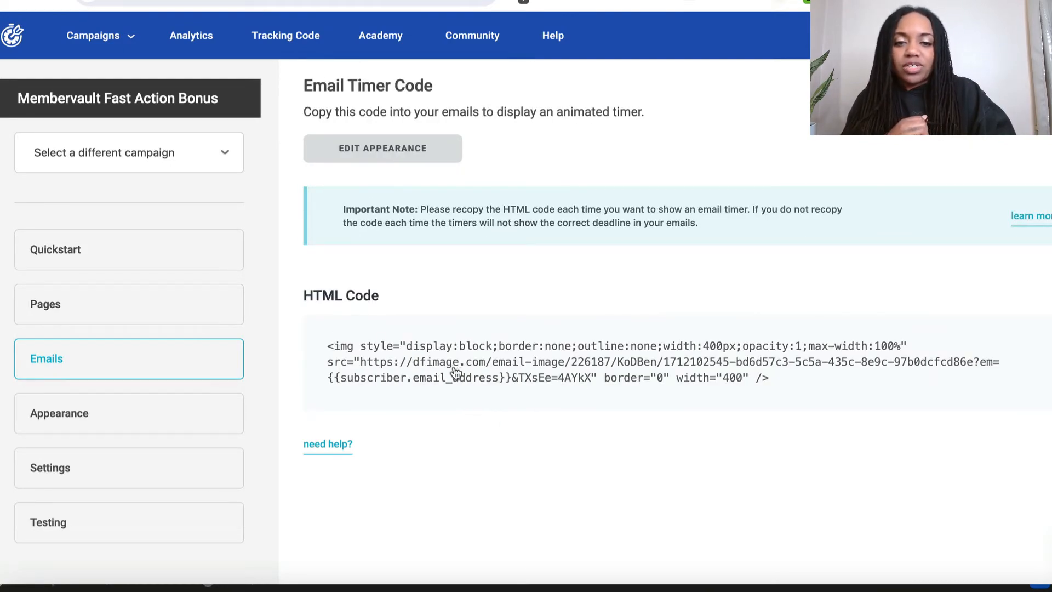
left_click(556, 354)
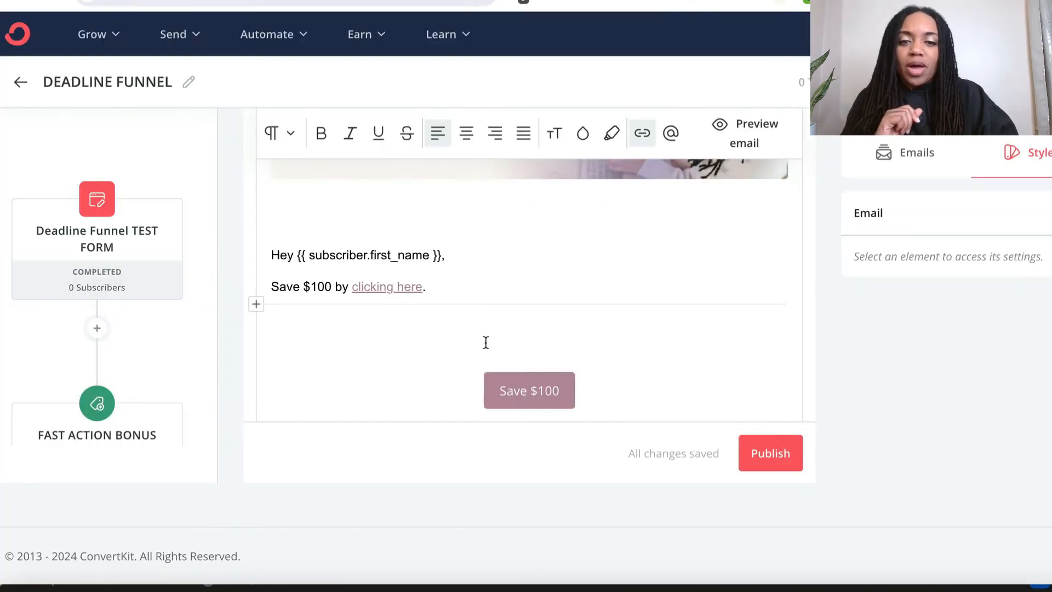
- In the ConvertKit email, insert an HTML block above the Save $100 button and save the copied timer code in it
left_click(490, 329)
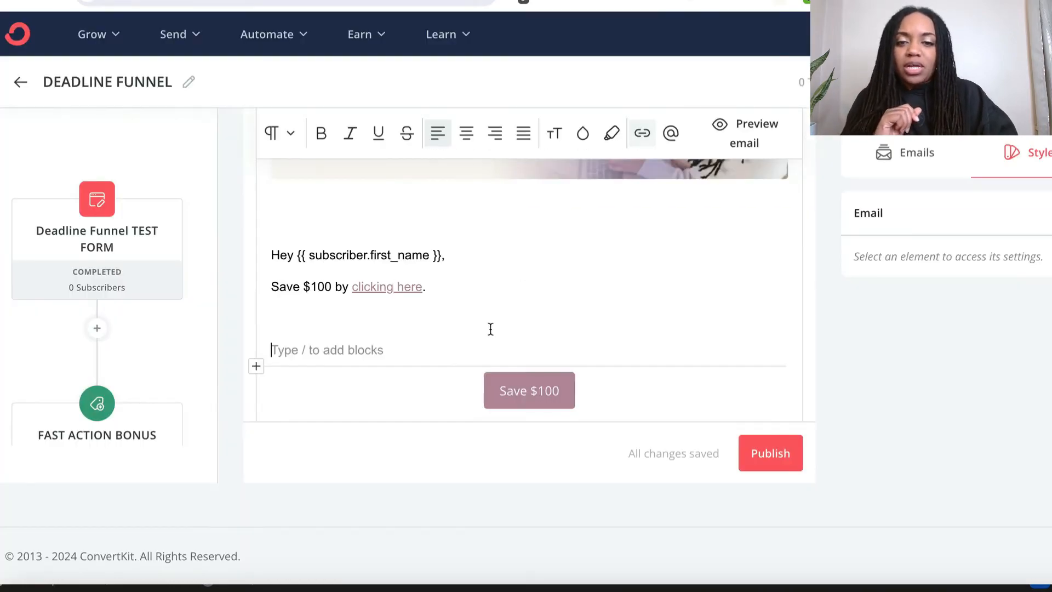
left_click(257, 367)
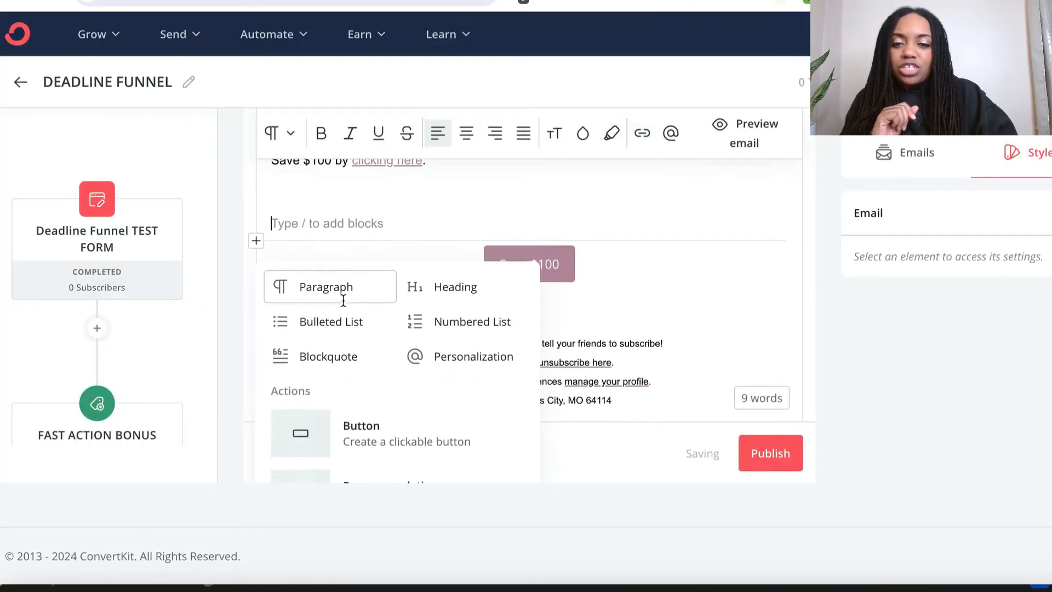
scroll(343, 302, "down", 5)
left_click(354, 439)
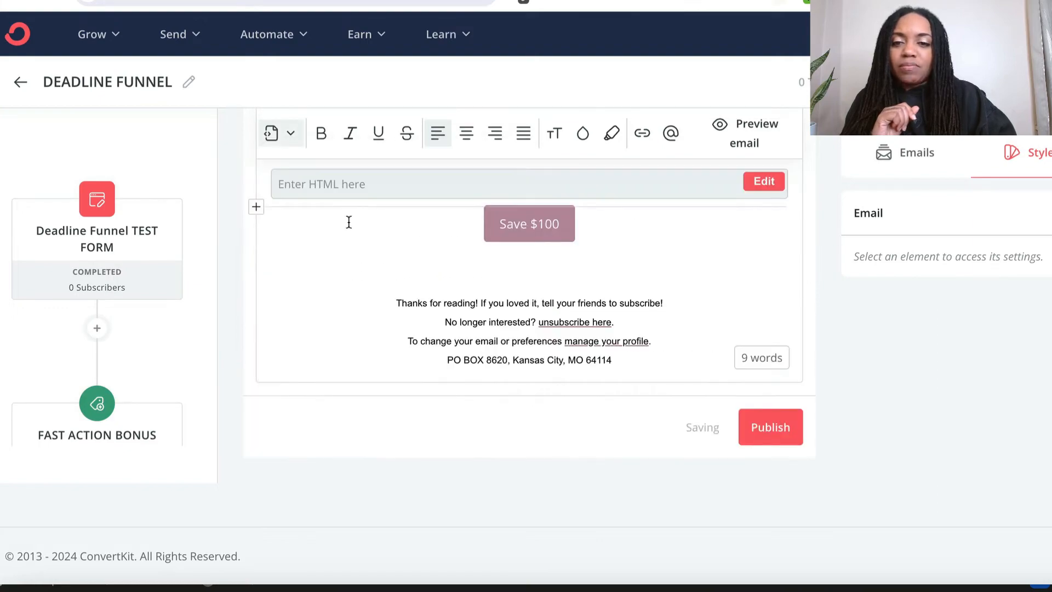
left_click(387, 261)
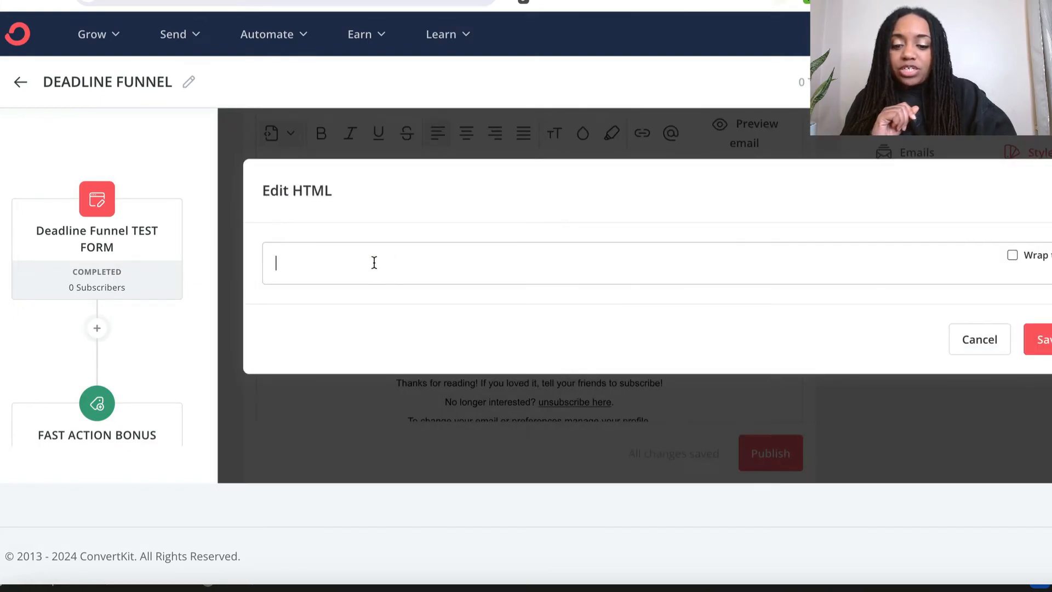
key("super+v")
left_click(1048, 422)
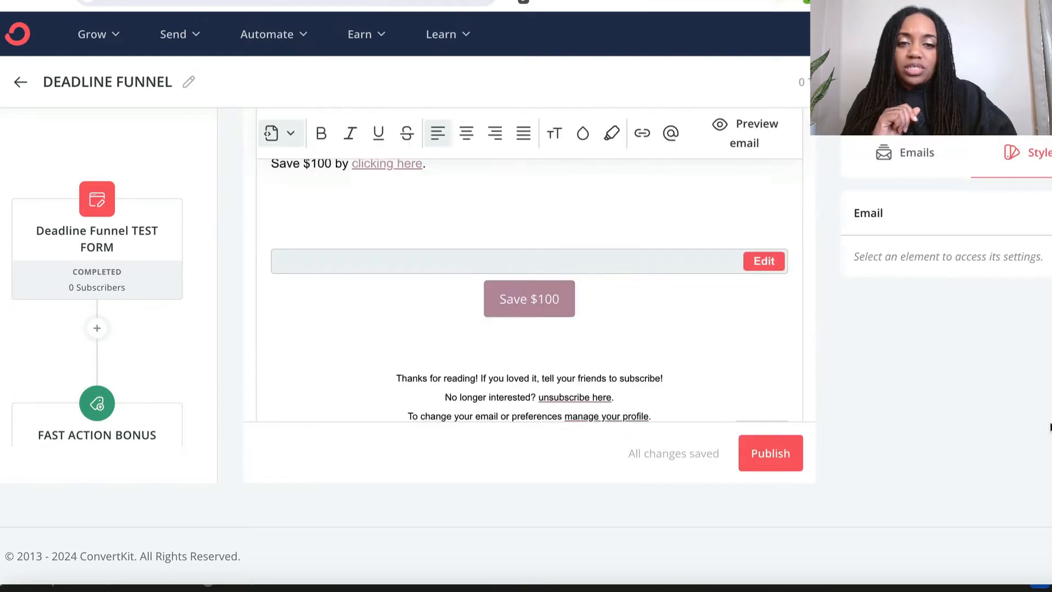
- Switch the Deadline Funnel email timer code to its centered version and copy it
left_click(659, 228)
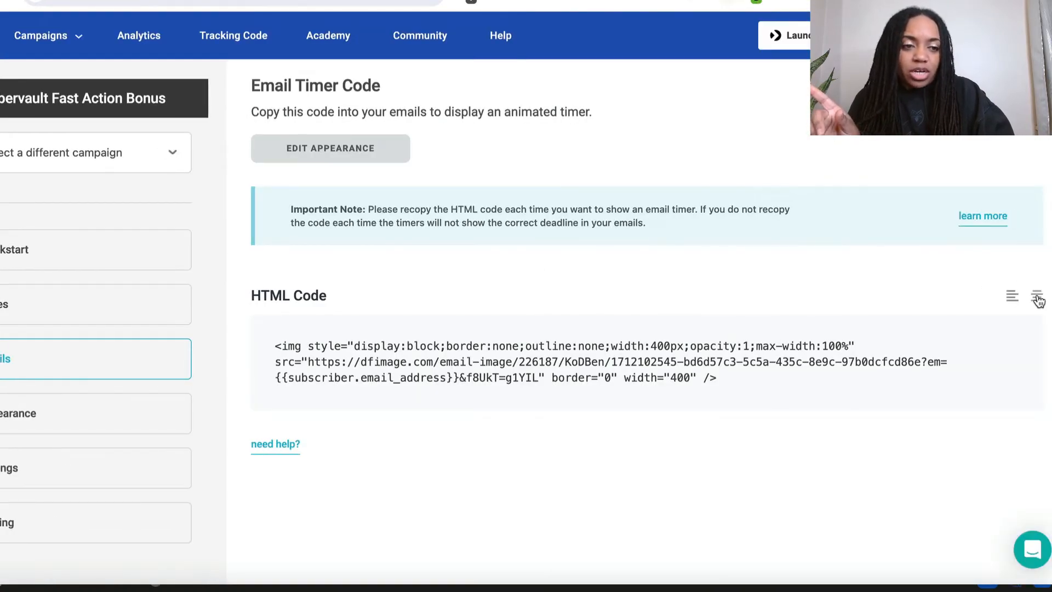
left_click(1038, 299)
left_click(694, 373)
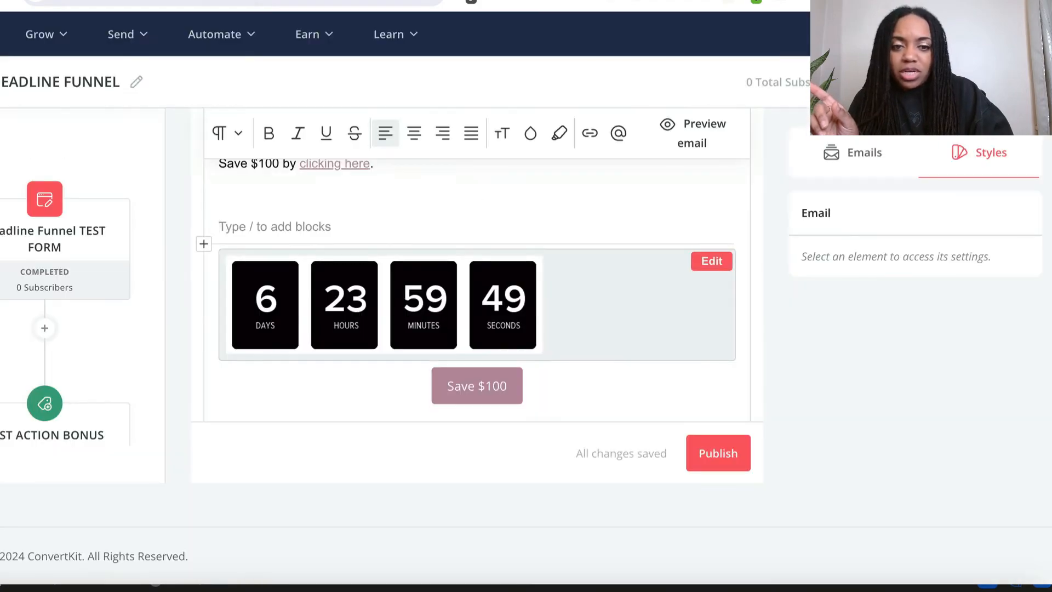
- Replace all the code in the ConvertKit email's HTML block with the copied centered timer code and save it
left_click(712, 261)
double_click(532, 295)
triple_click(532, 295)
key("ctrl+a")
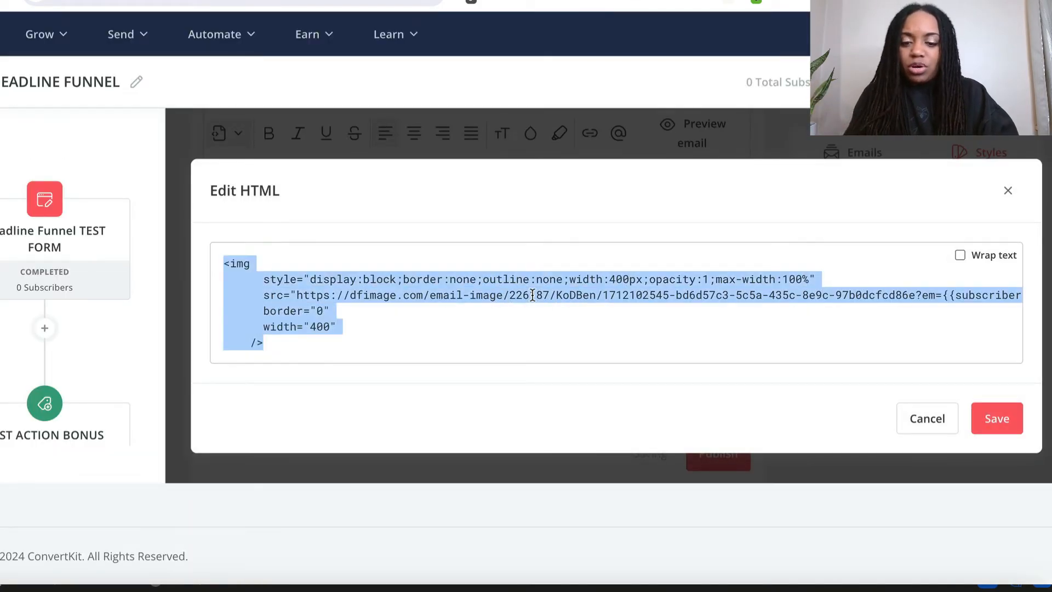
key("ctrl+v")
left_click(997, 419)
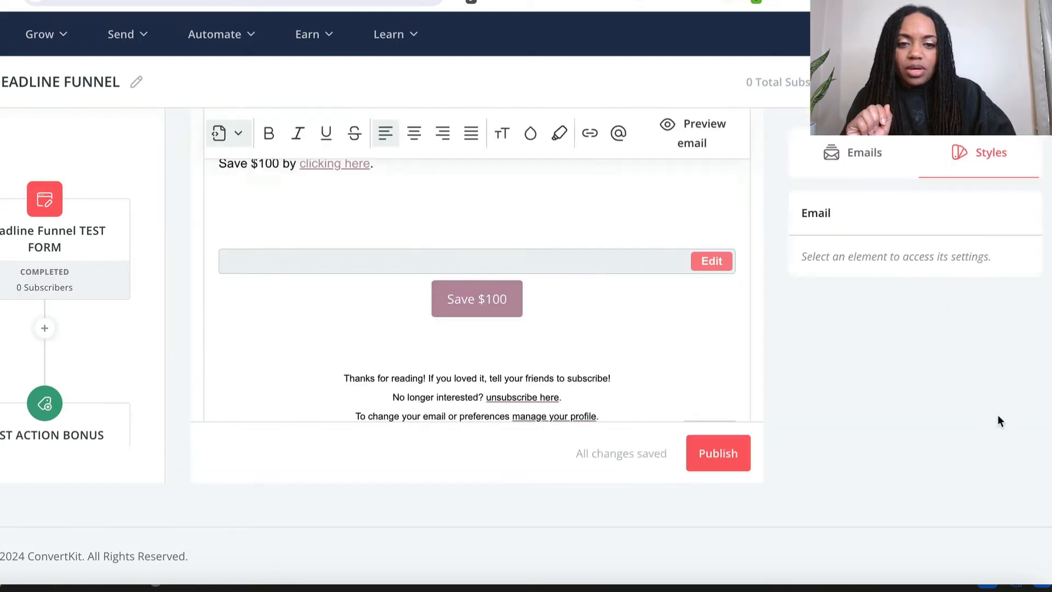
scroll(601, 233, "up", 1)
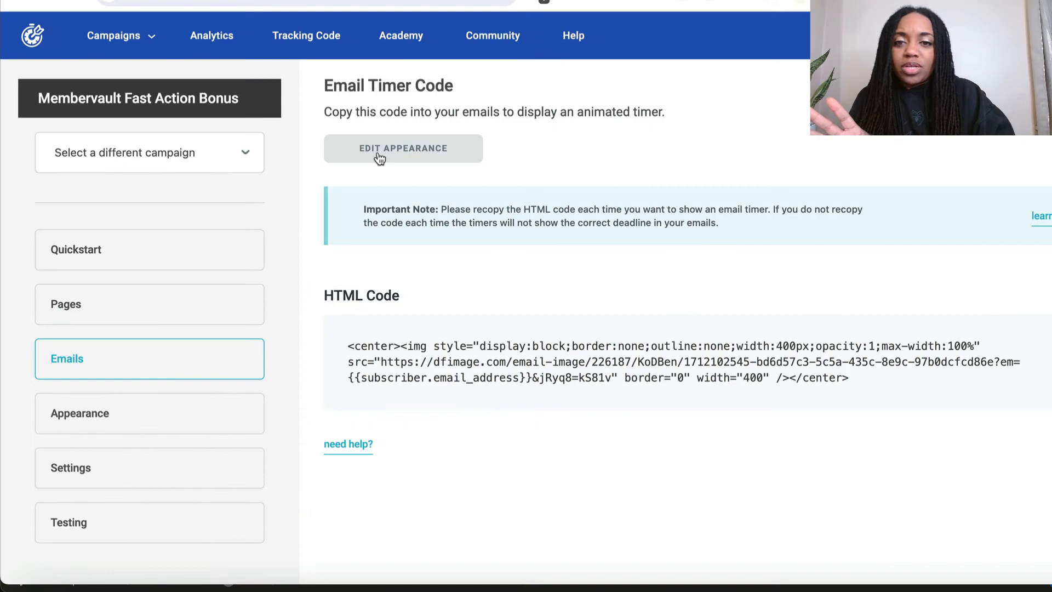
- Open the email timer's appearance editor in Deadline Funnel and browse the base template options
left_click(379, 156)
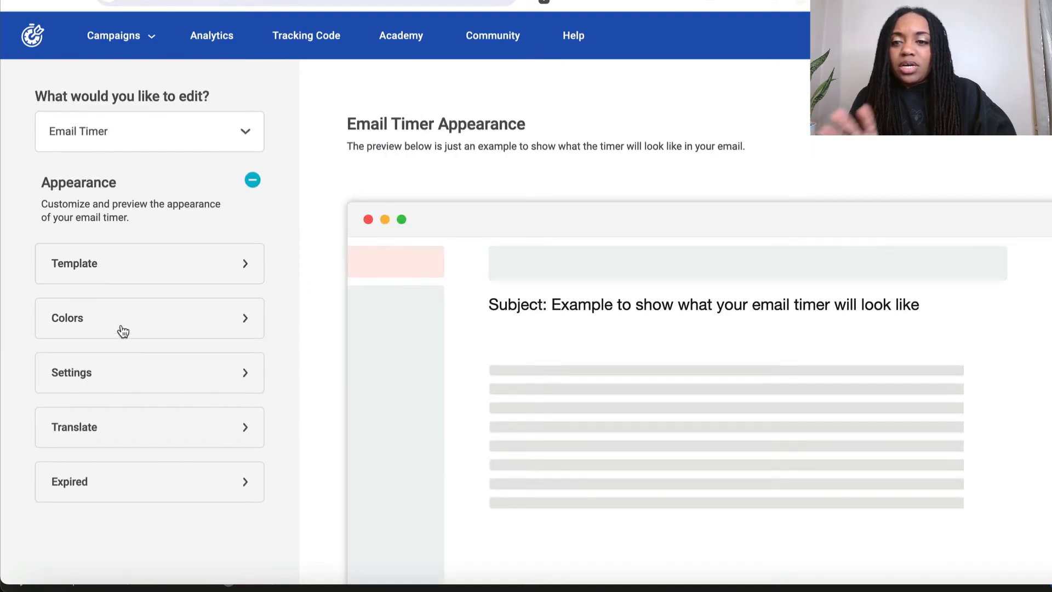
left_click(219, 265)
scroll(609, 300, "down", 10)
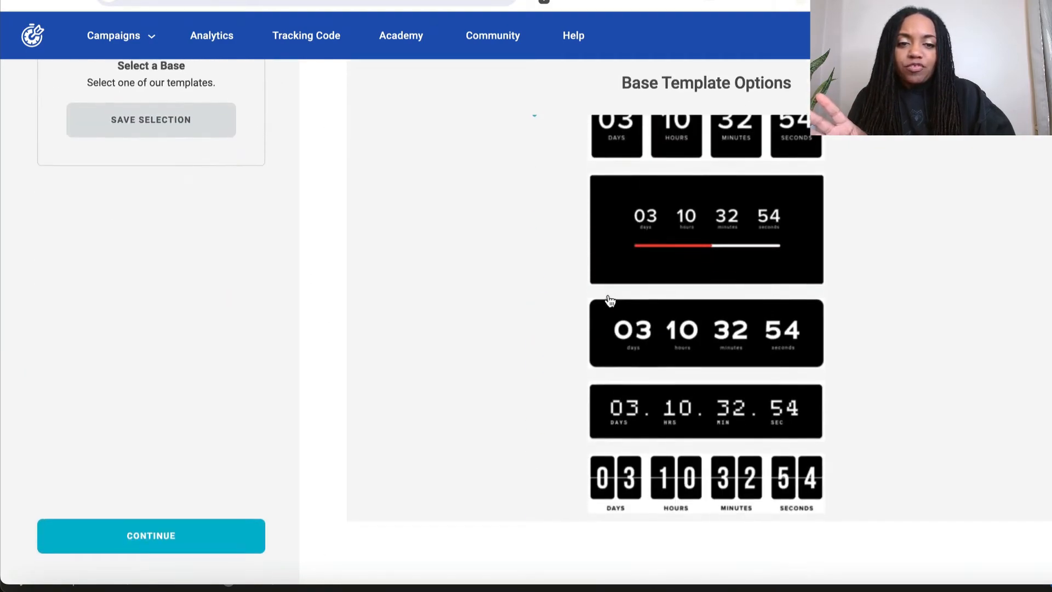
scroll(610, 301, "up", 10)
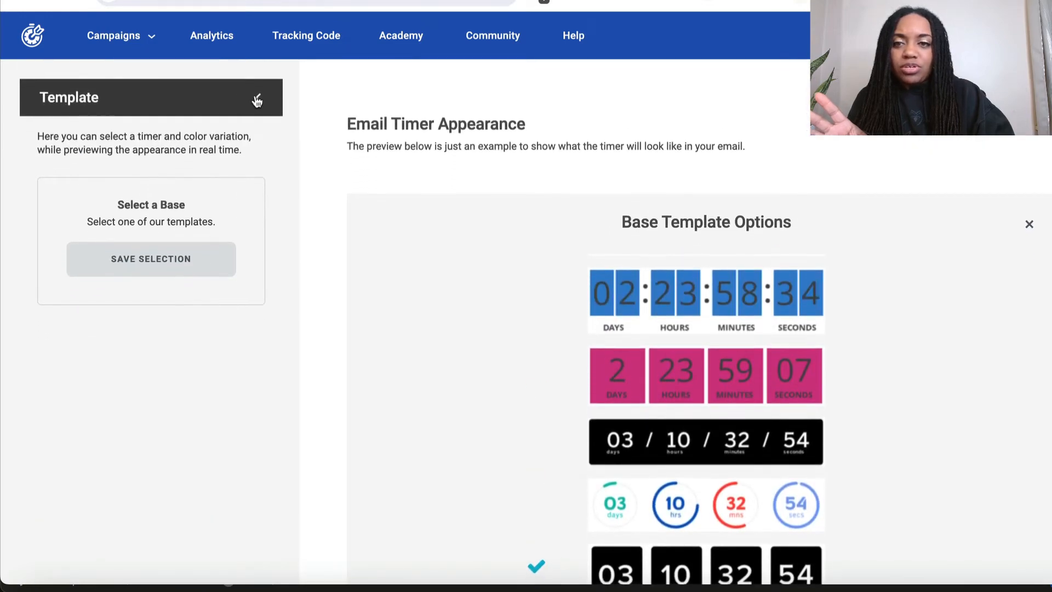
left_click(257, 101)
- Review the email timer's custom font and box color options and the fonts offered for the digits style
left_click(148, 317)
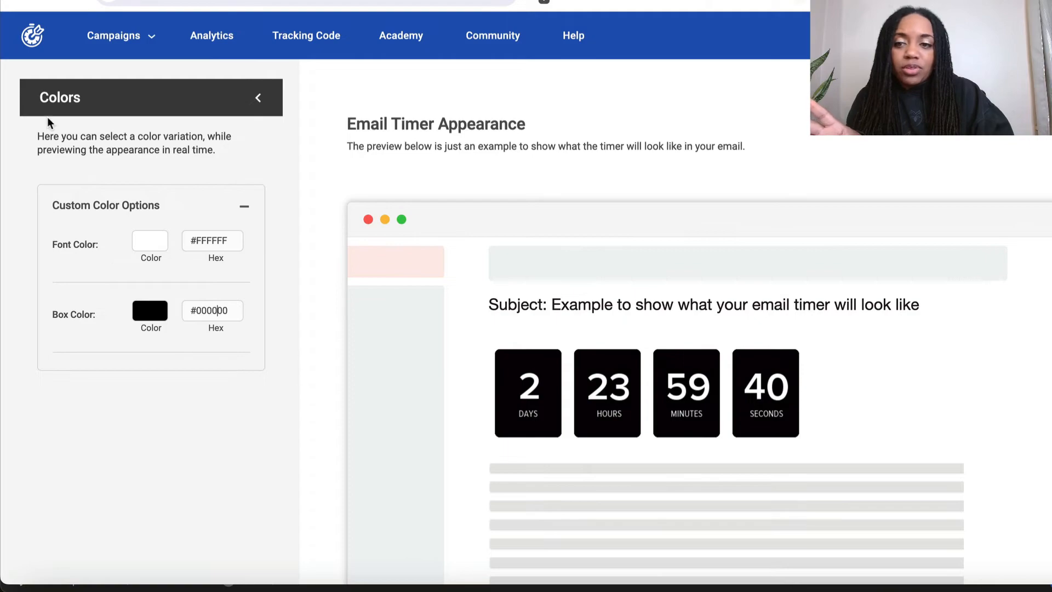
left_click(257, 99)
scroll(192, 335, "down", 2)
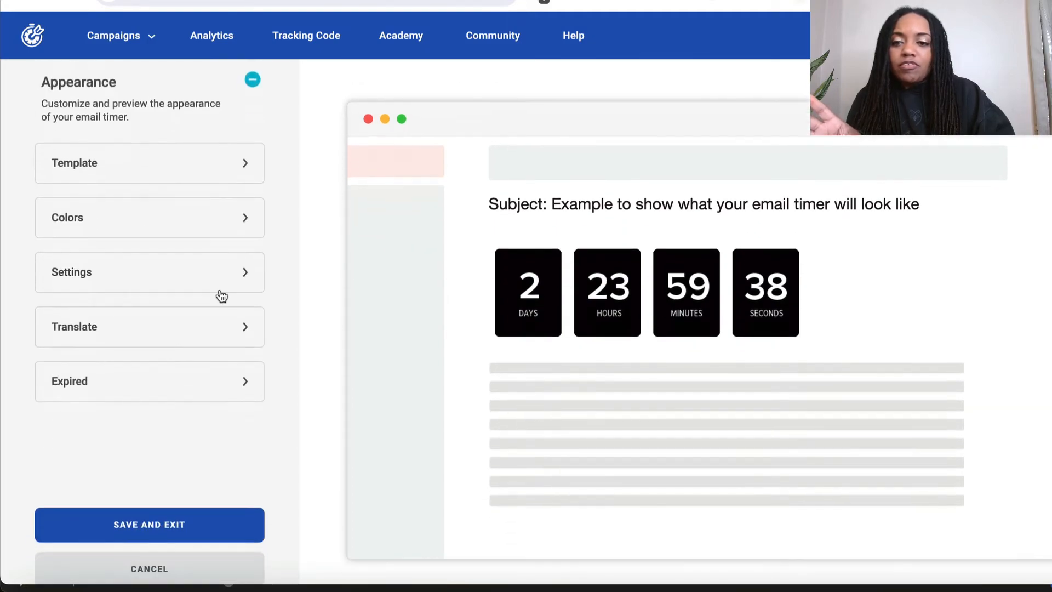
left_click(243, 269)
left_click(161, 132)
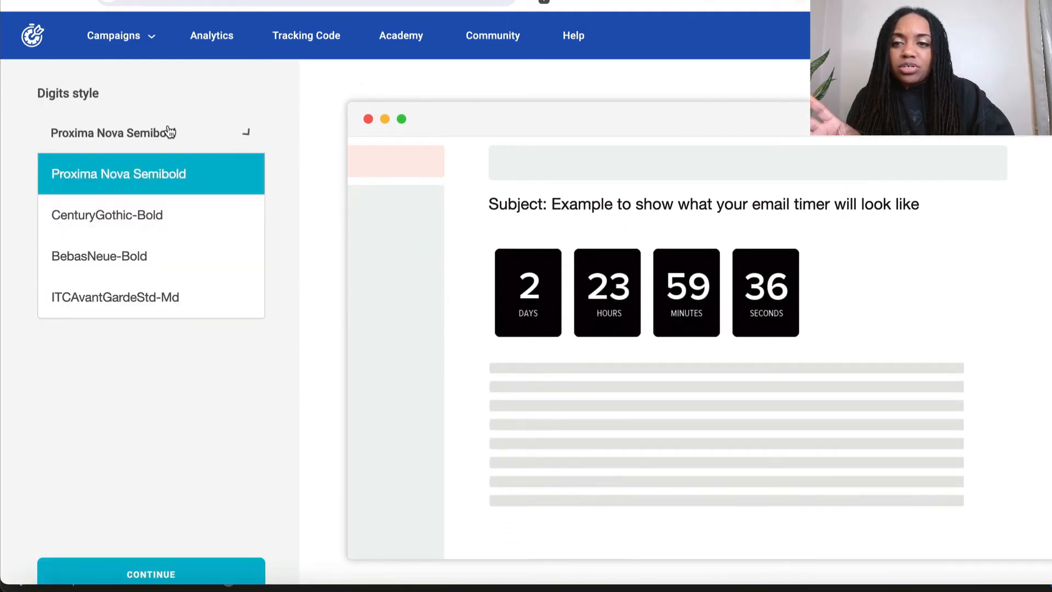
left_click(128, 376)
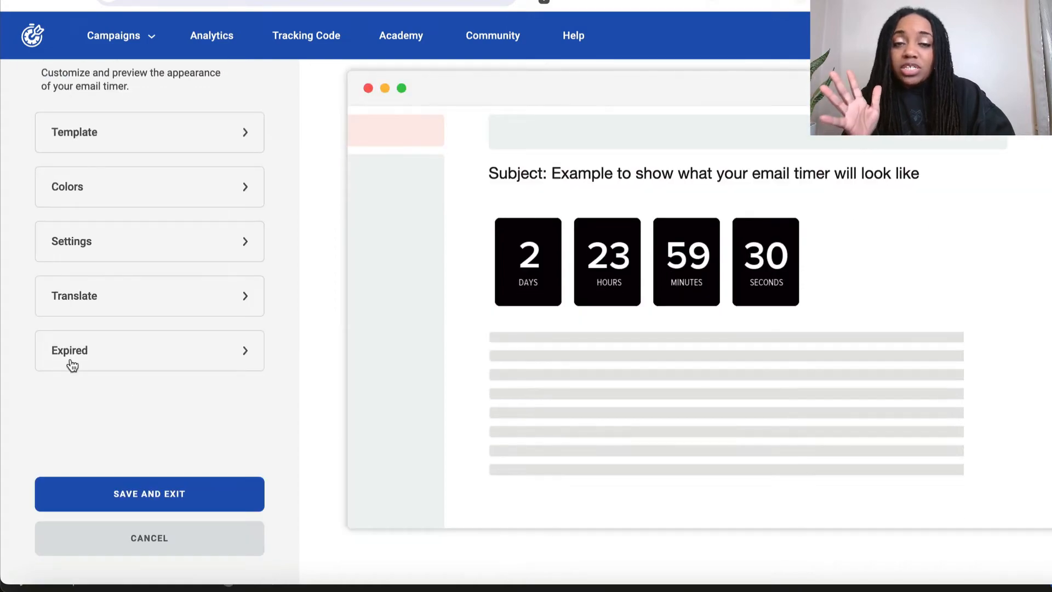
- Examine the expired template images that can be displayed in the email after the deadline has passed
left_click(70, 357)
scroll(606, 287, "up", 2)
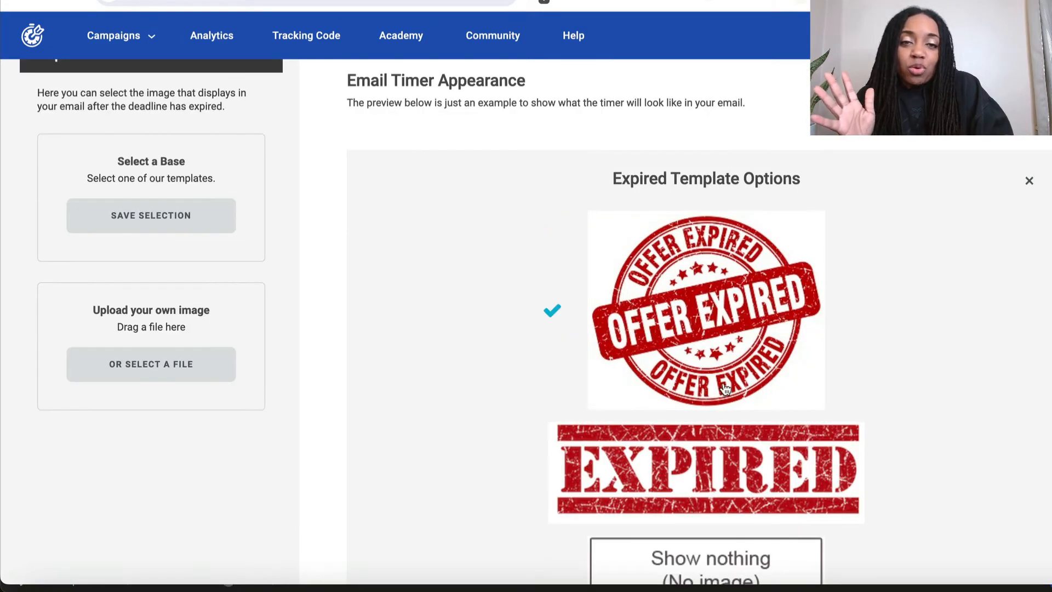
scroll(766, 367, "down", 12)
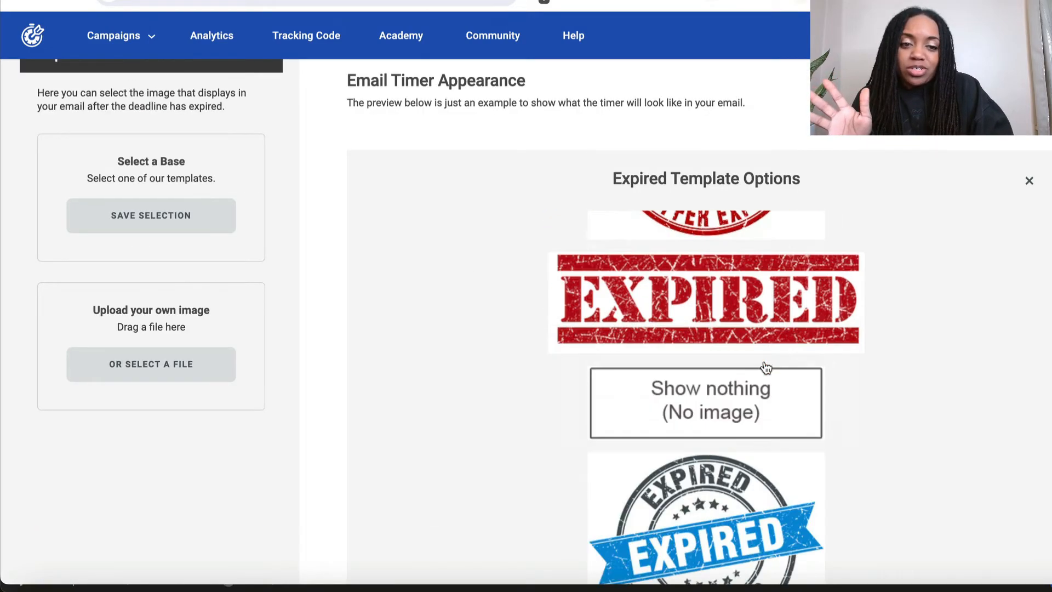
scroll(689, 354, "down", 1)
scroll(689, 354, "up", 11)
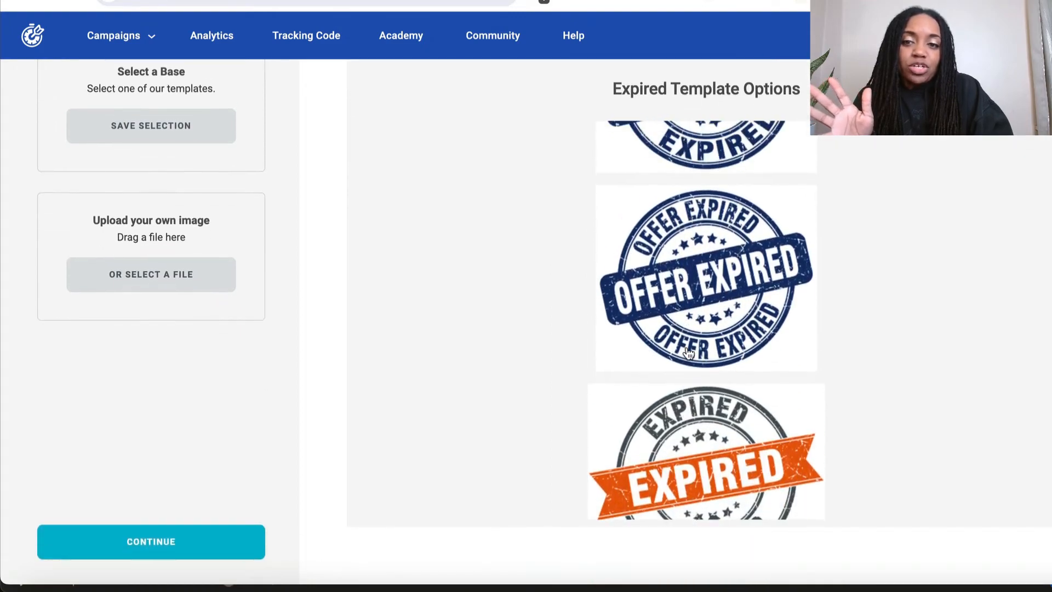
scroll(134, 295, "up", 2)
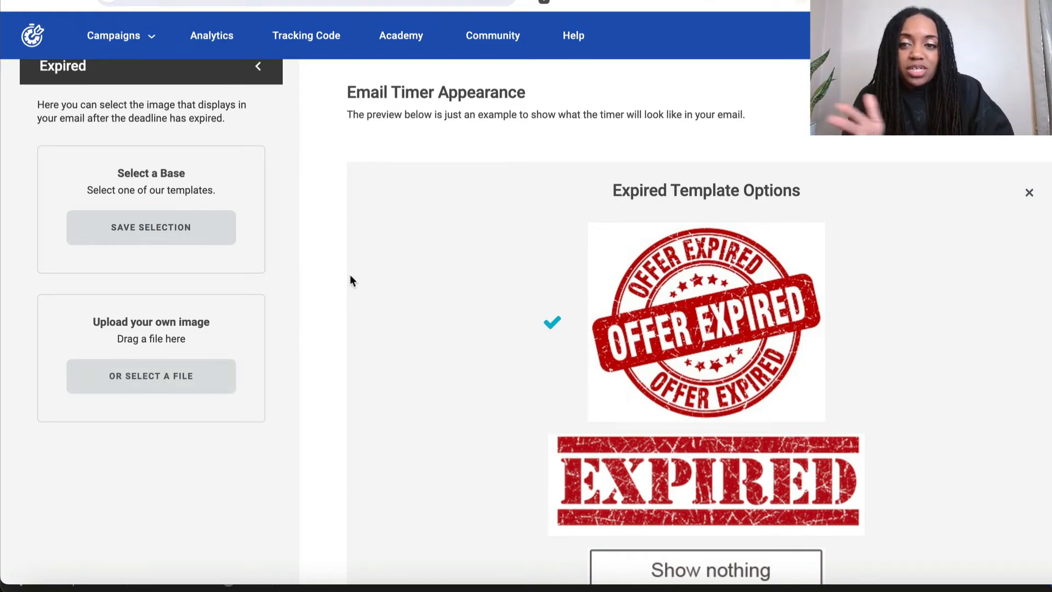
left_click(259, 66)
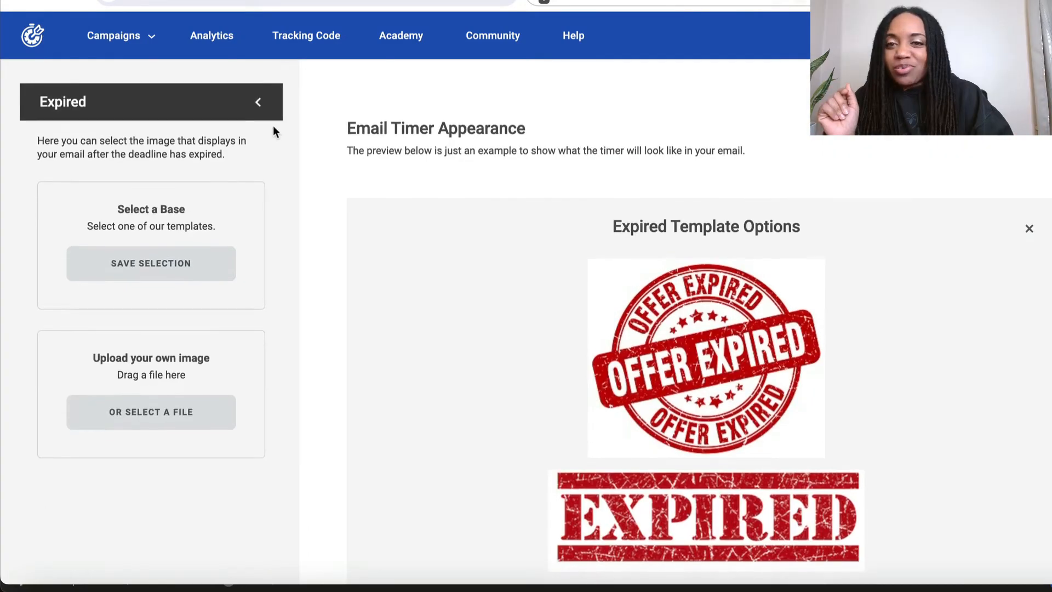
left_click(258, 101)
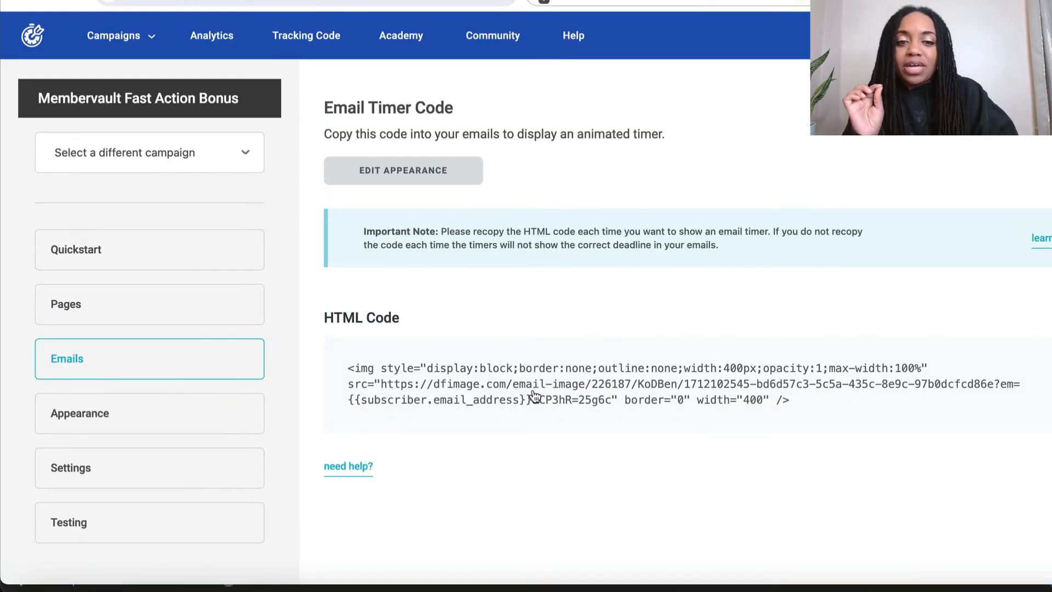
- Add a second email to the ConvertKit sequence and copy fresh email timer code from Deadline Funnel
left_click(535, 396)
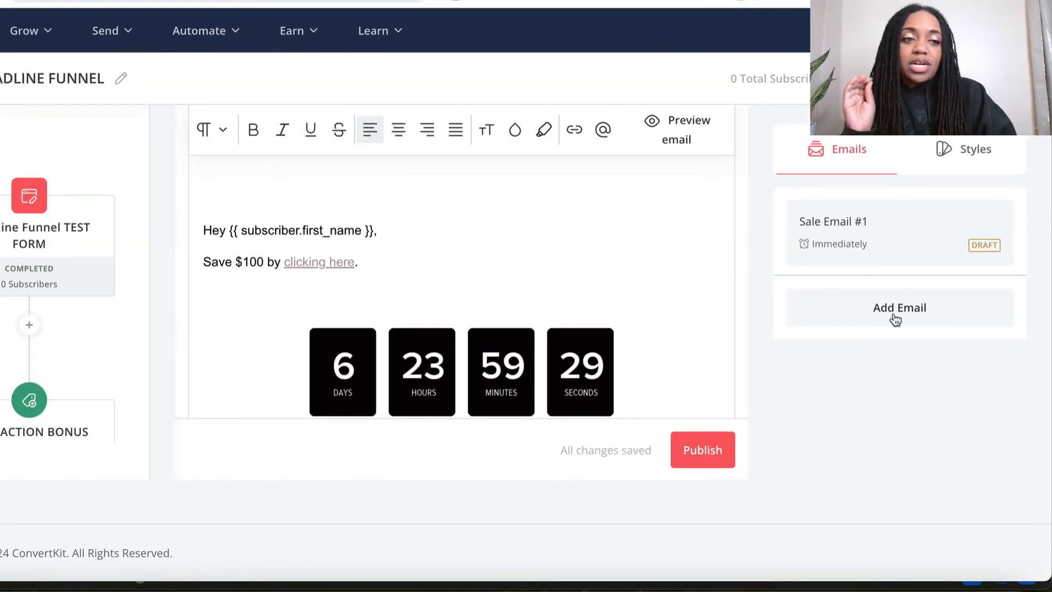
left_click(895, 319)
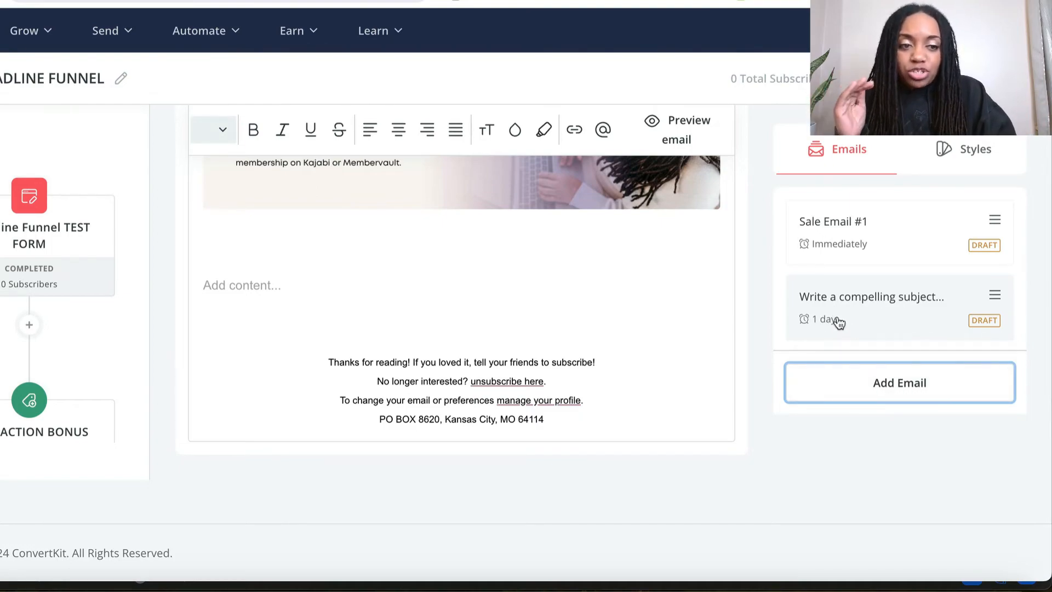
scroll(536, 337, "up", 2)
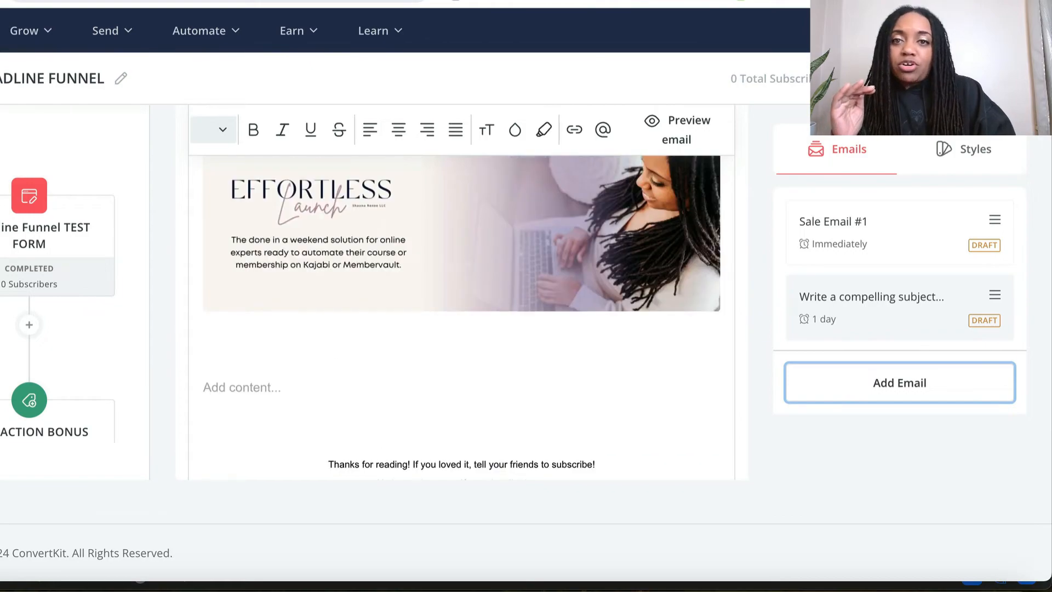
left_click(312, 1)
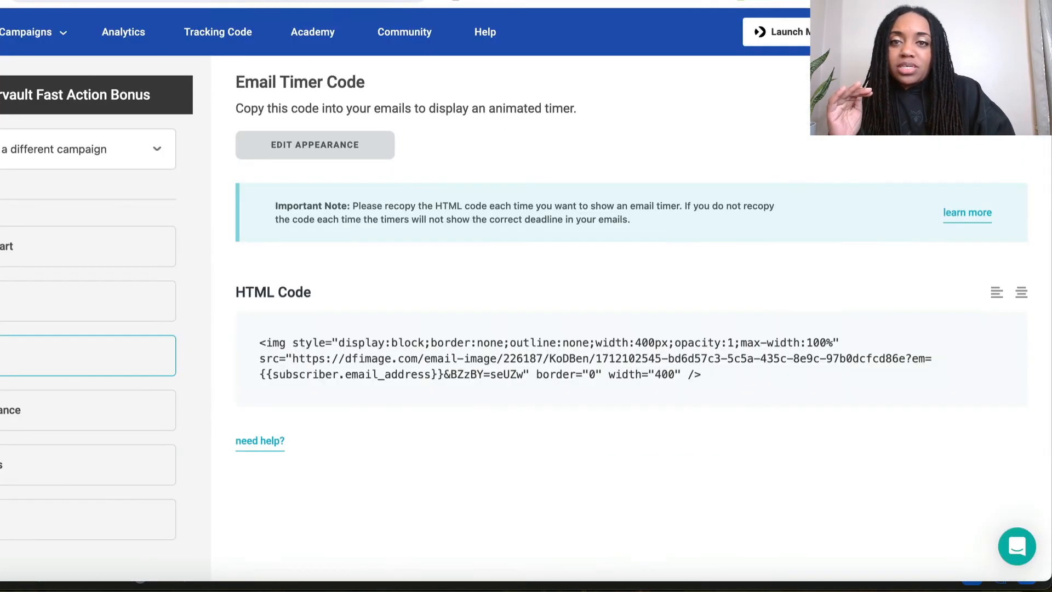
left_click(508, 377)
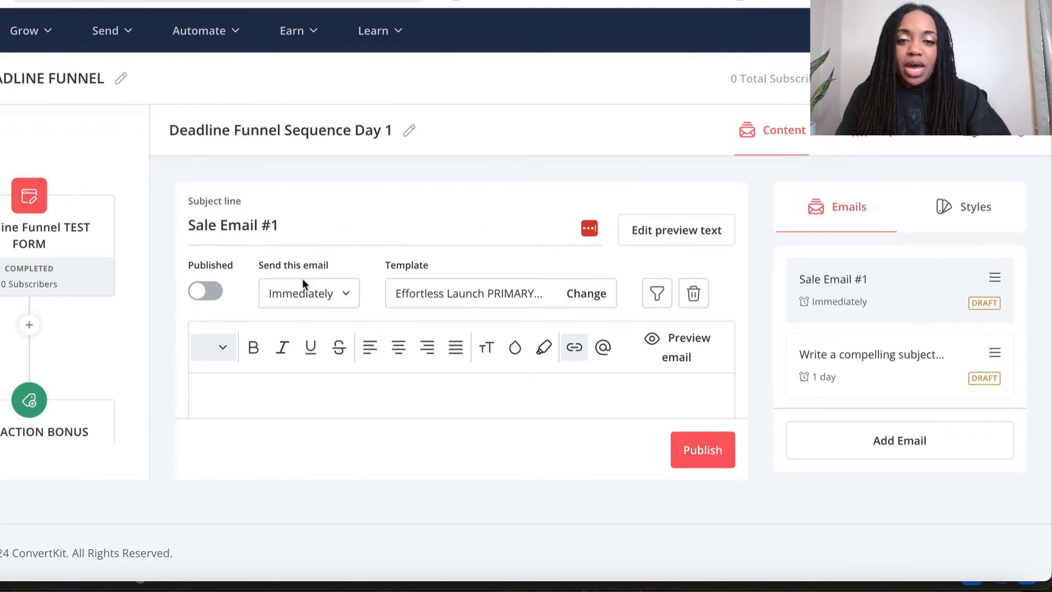
- Check the send timing options of Sale Email #1 and the delay of the second email in the ConvertKit sequence
left_click(301, 296)
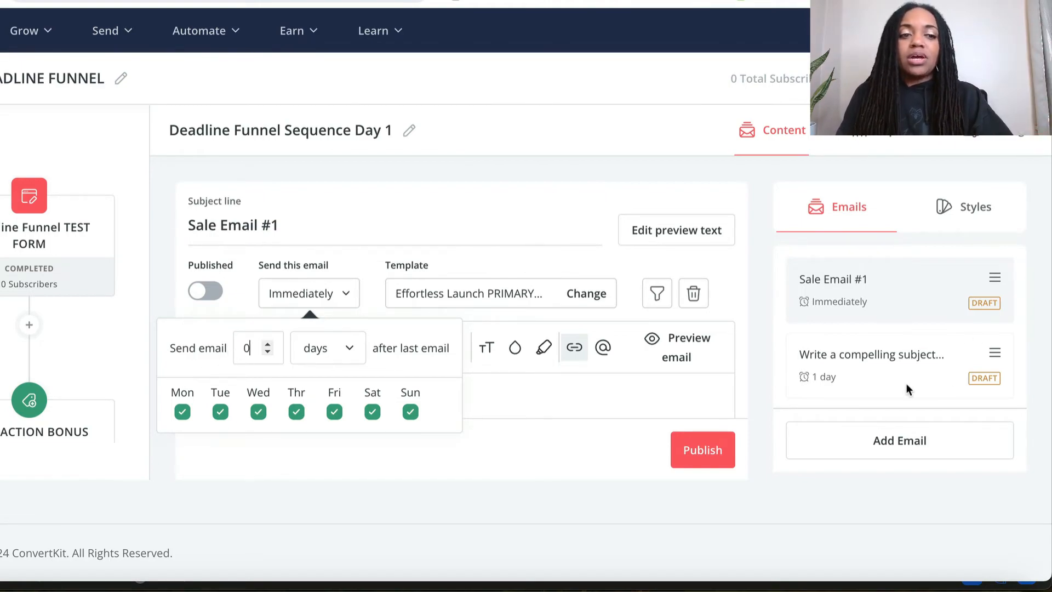
left_click(840, 375)
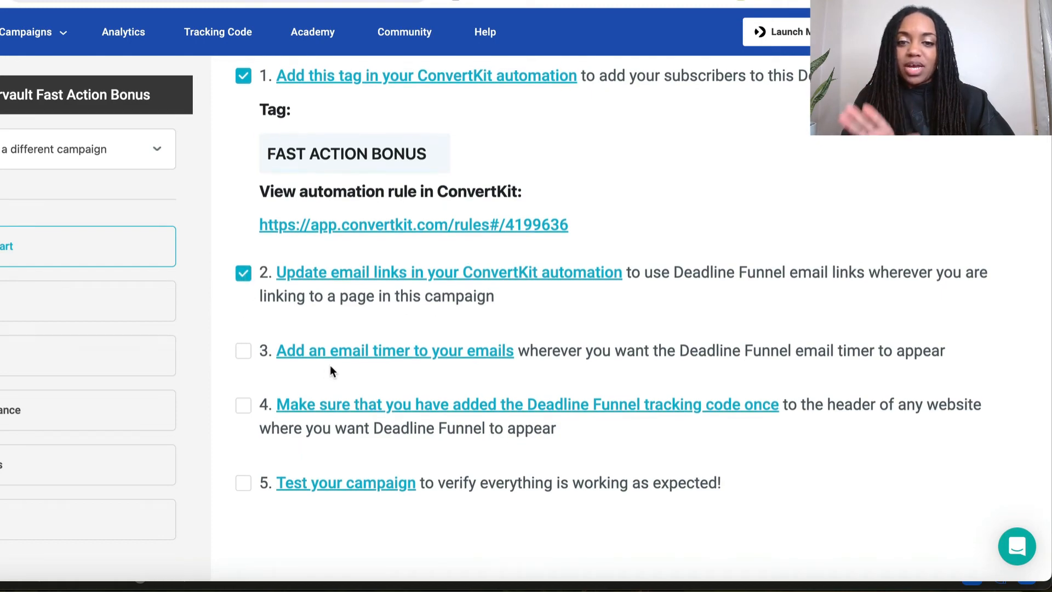
- Mark the email timer task as done in the campaign checklist and make the floating bar full width in its template
left_click(244, 351)
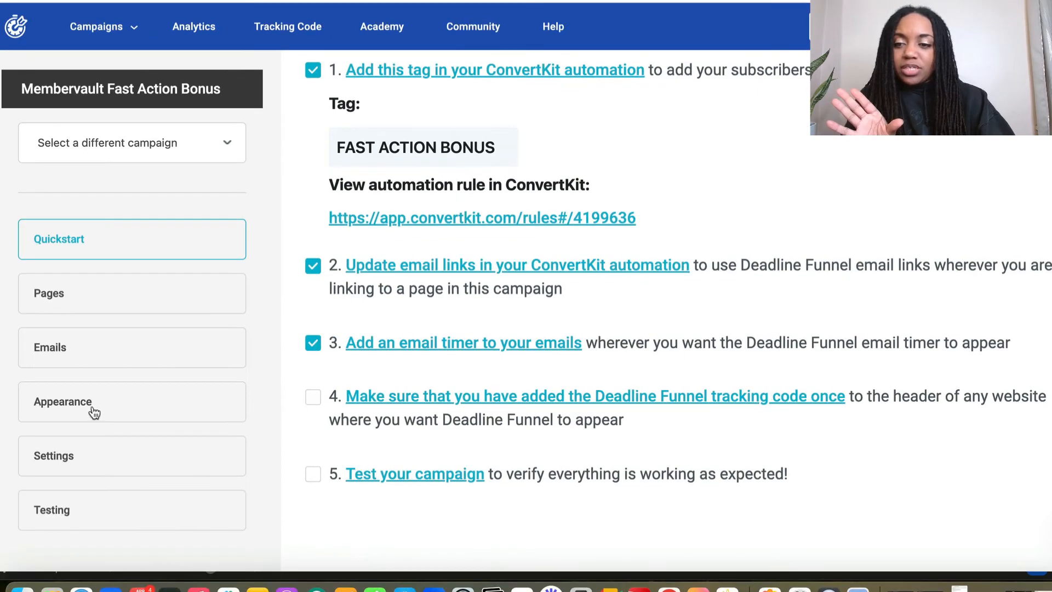
left_click(72, 412)
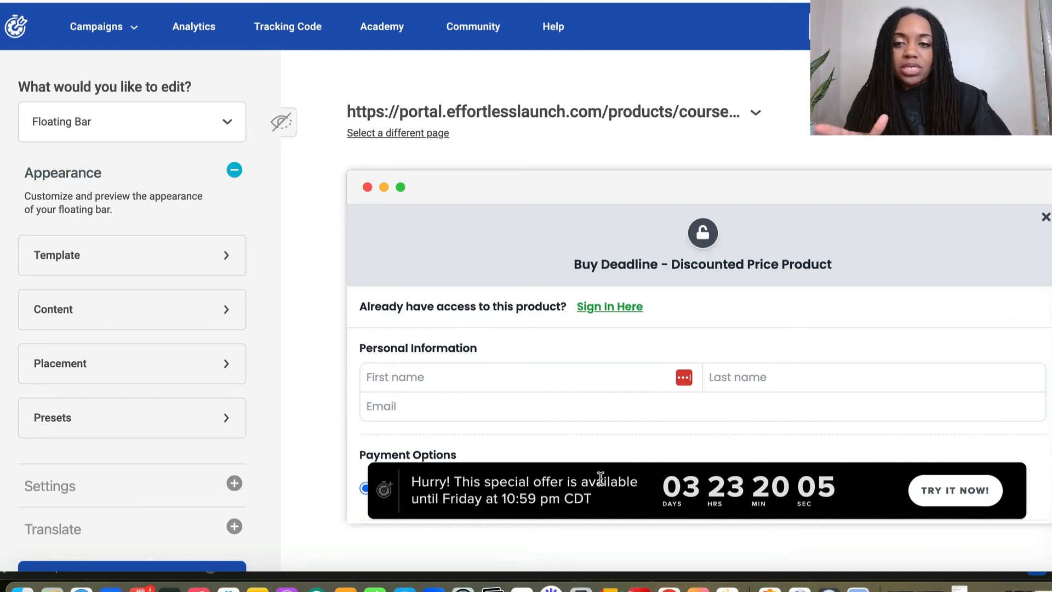
left_click(235, 259)
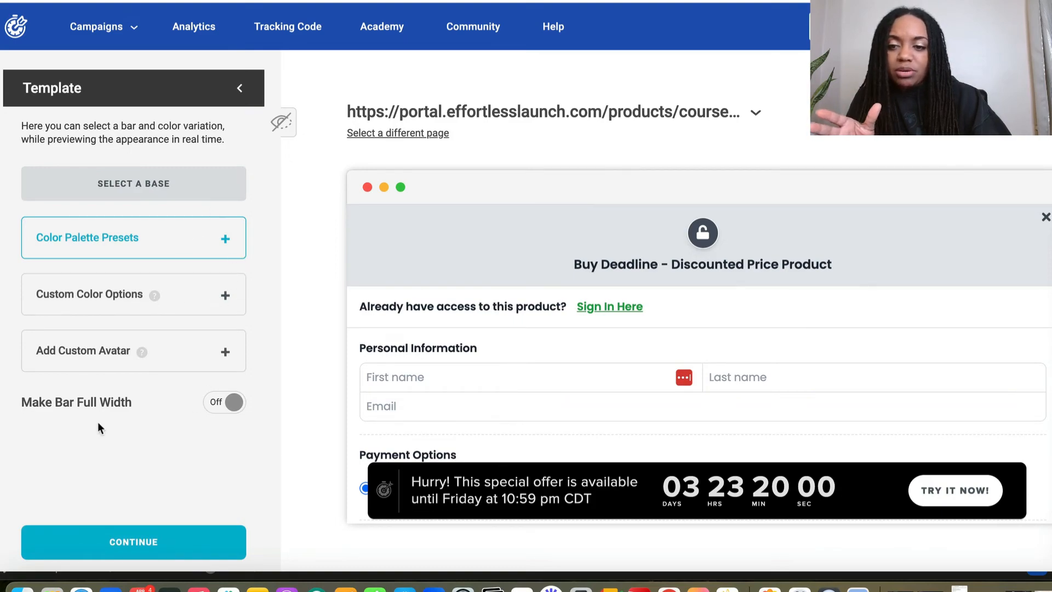
left_click(234, 405)
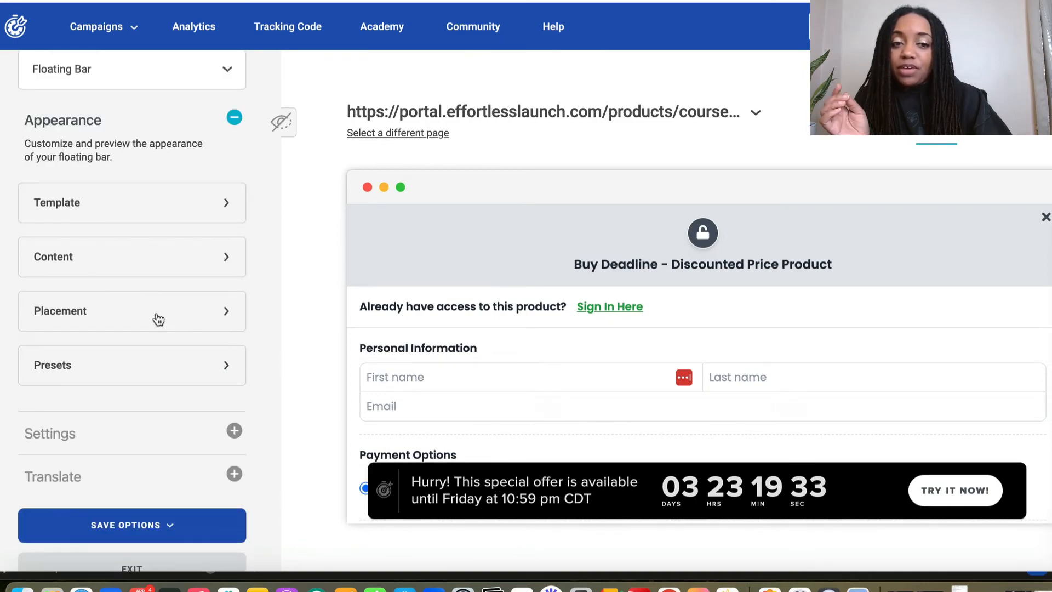
- Set the full width floating bar to display at Top Center of Page and check it on the product page preview
left_click(157, 317)
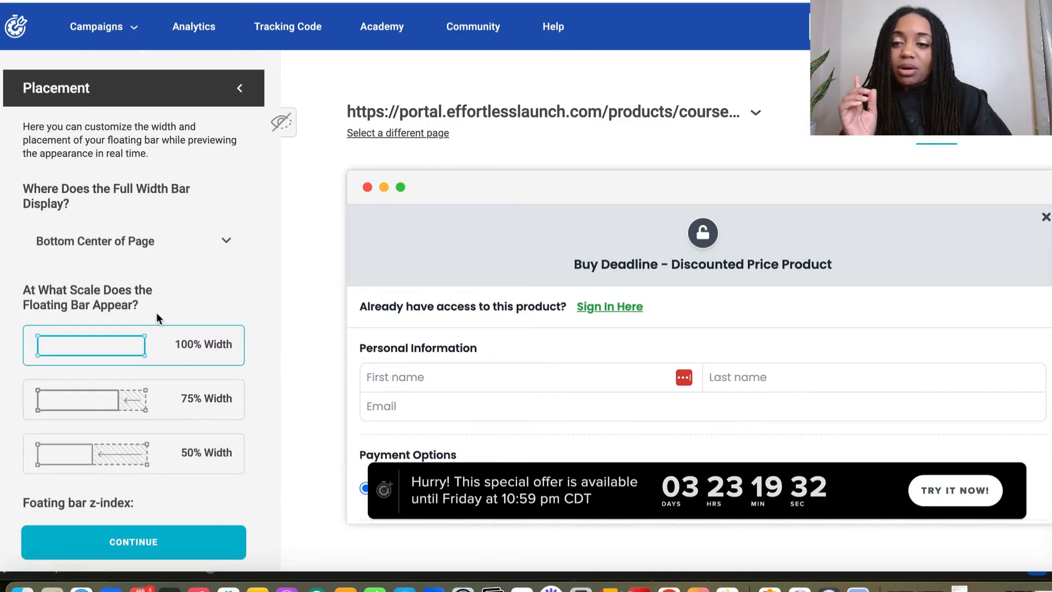
scroll(157, 412, "down", 2)
scroll(158, 411, "up", 2)
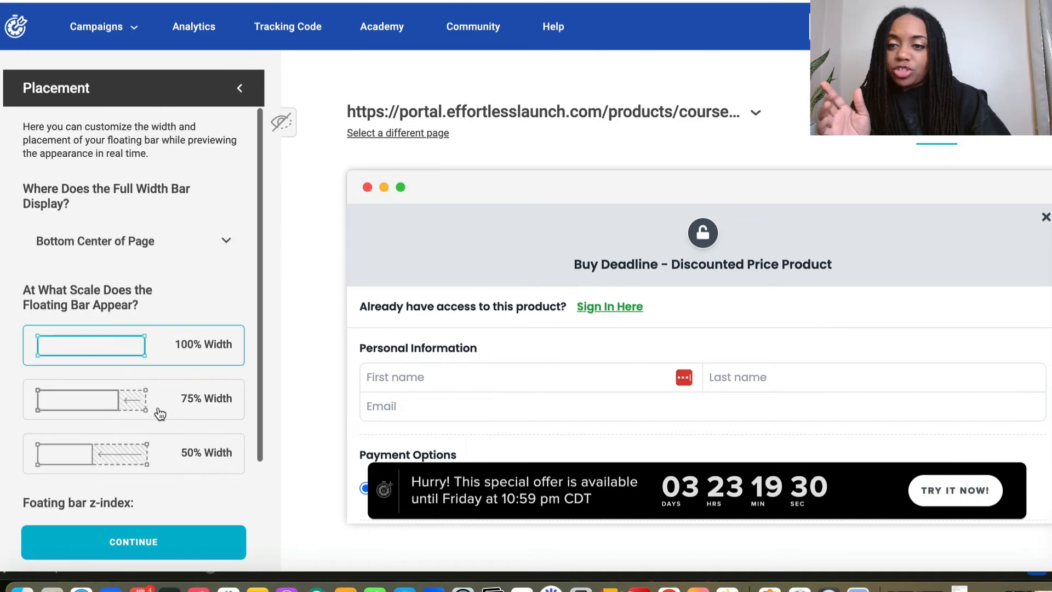
left_click(113, 239)
left_click(104, 291)
scroll(484, 368, "down", 2)
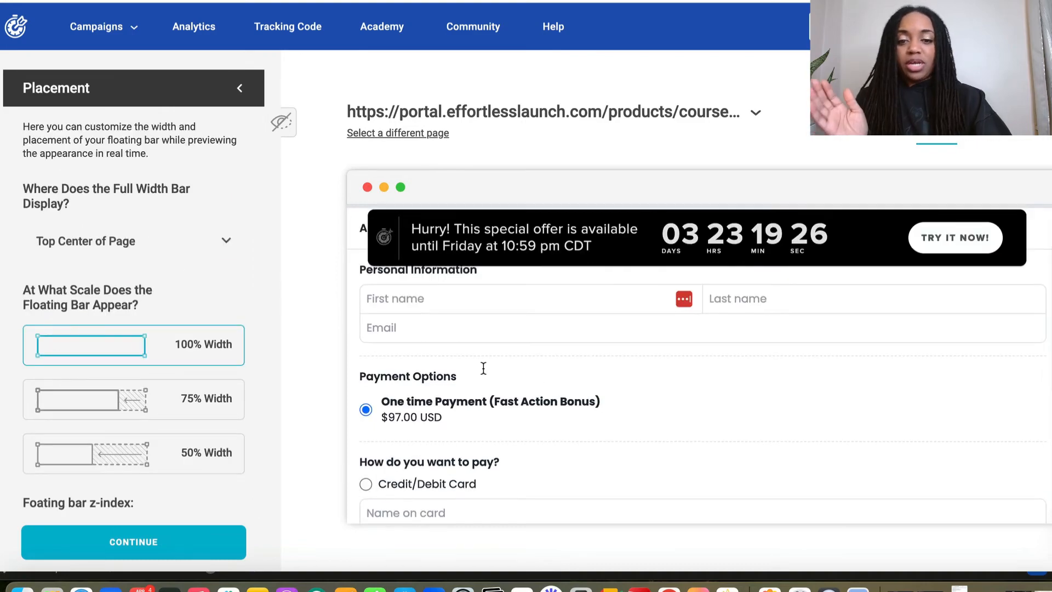
scroll(484, 368, "up", 2)
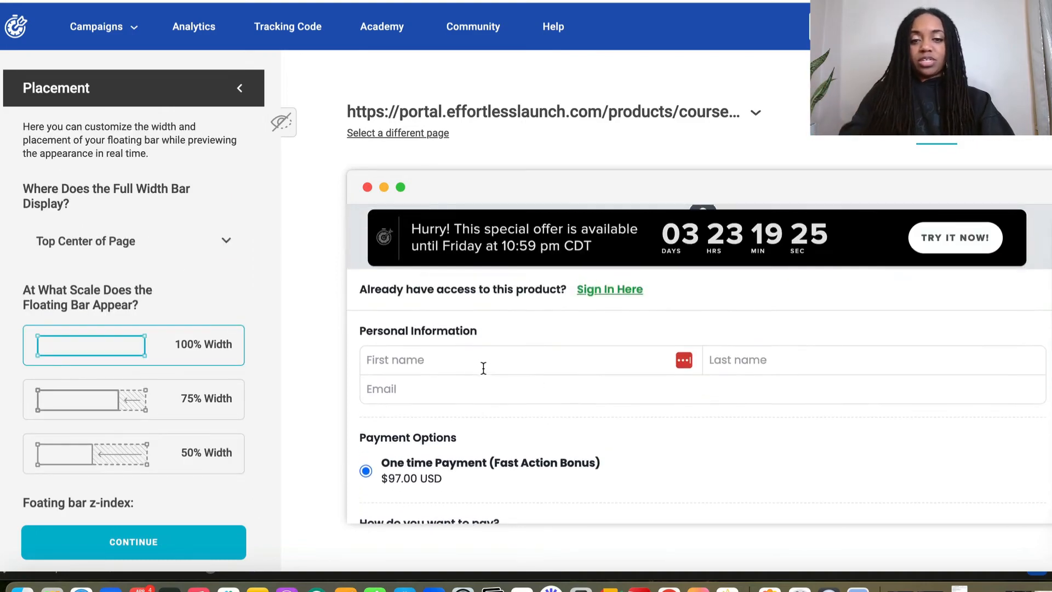
scroll(484, 367, "down", 2)
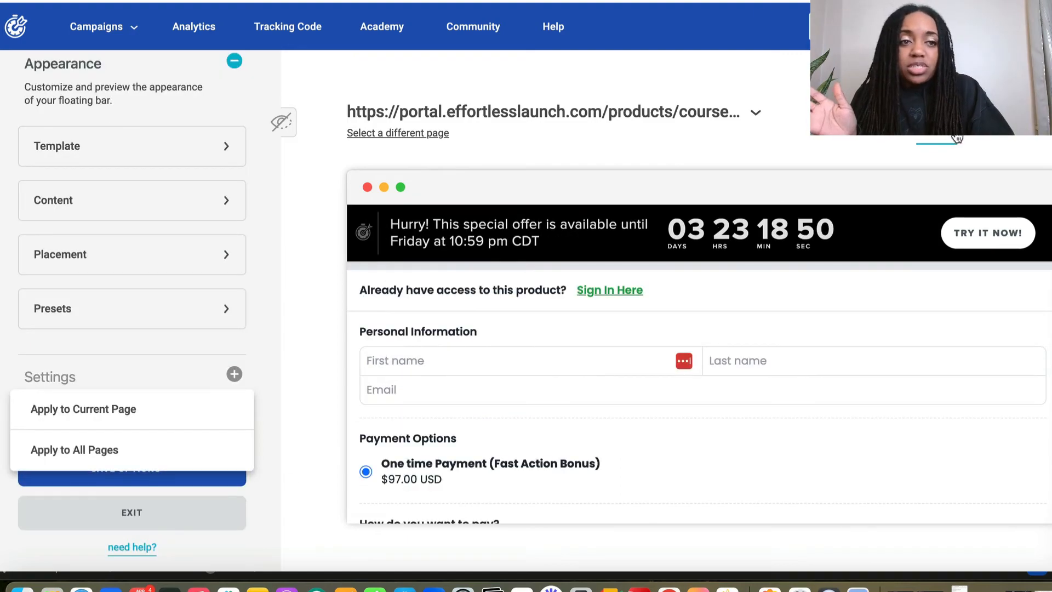
left_click(1030, 136)
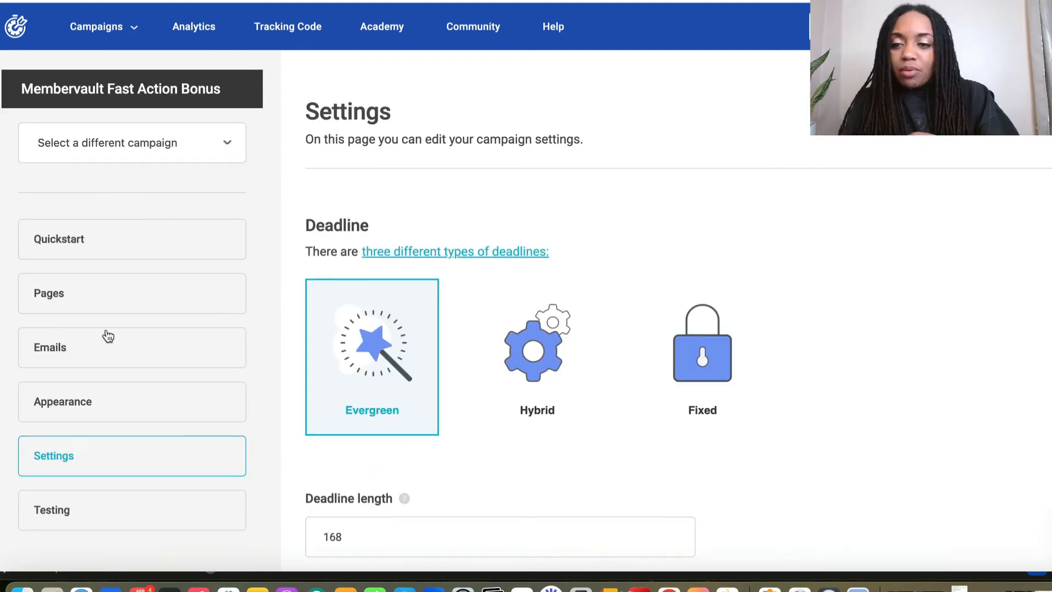
- Return to the campaign's quickstart checklist and open the Deadline Funnel tracking code
left_click(115, 250)
scroll(481, 351, "down", 10)
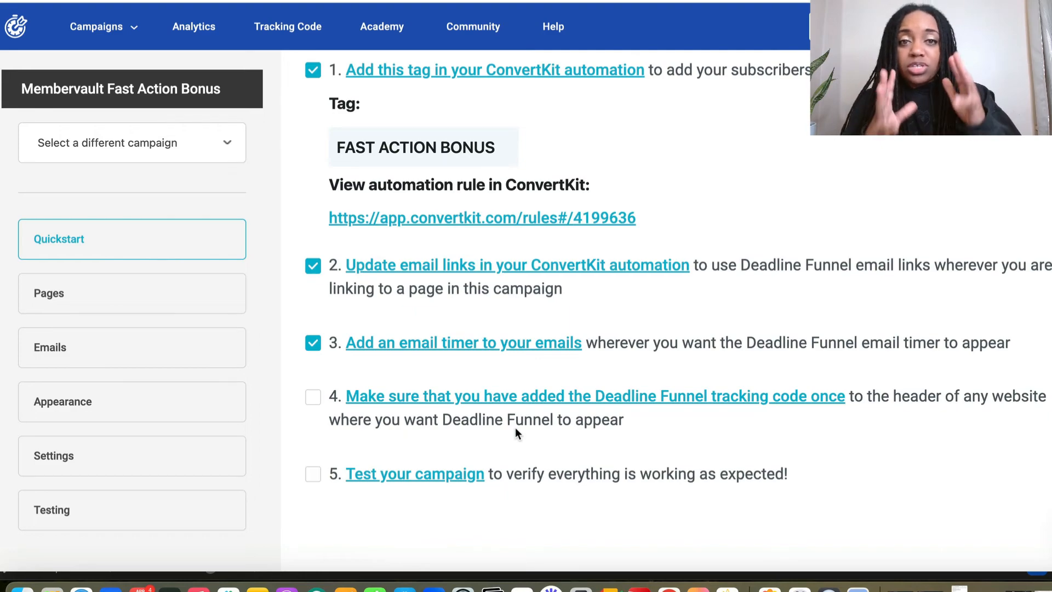
left_click(291, 32)
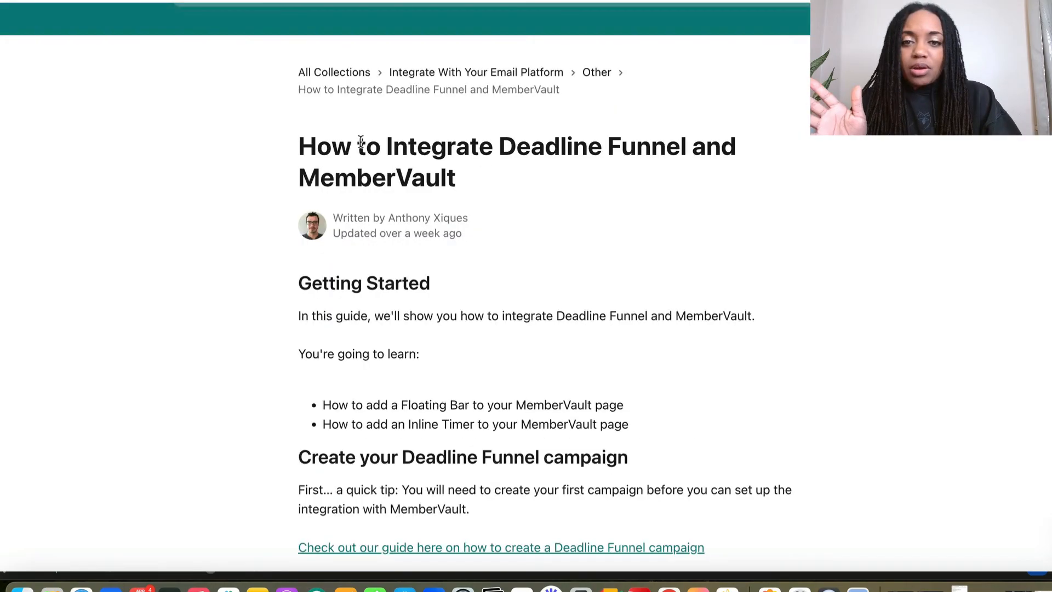
- Read the MemberVault integration guide's instructions for adding a floating bar and placing the tracking code
scroll(361, 141, "down", 3)
scroll(227, 294, "down", 10)
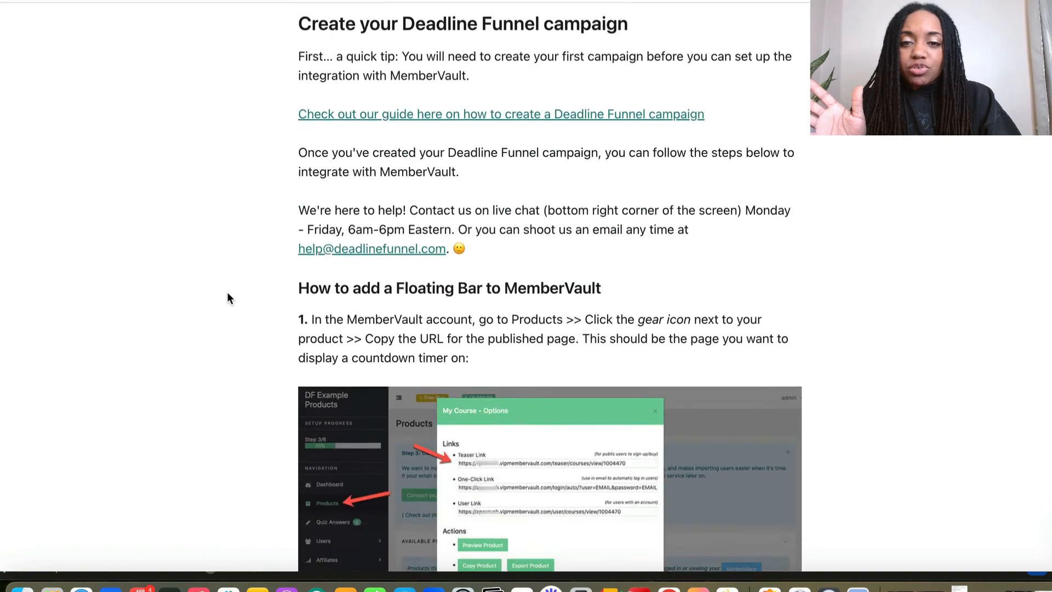
scroll(228, 293, "down", 3)
scroll(228, 294, "down", 9)
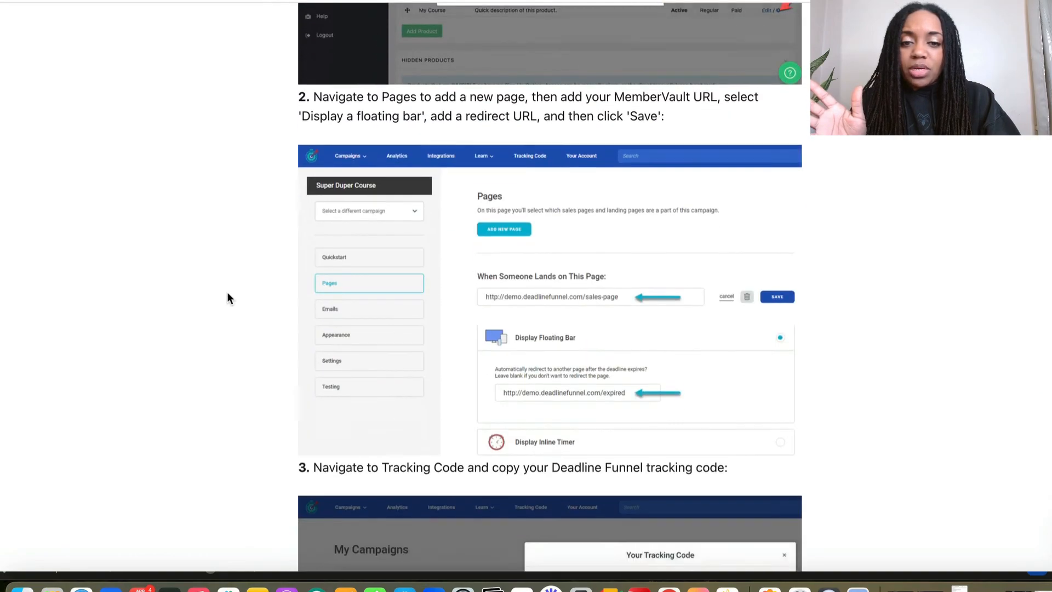
scroll(227, 298, "down", 8)
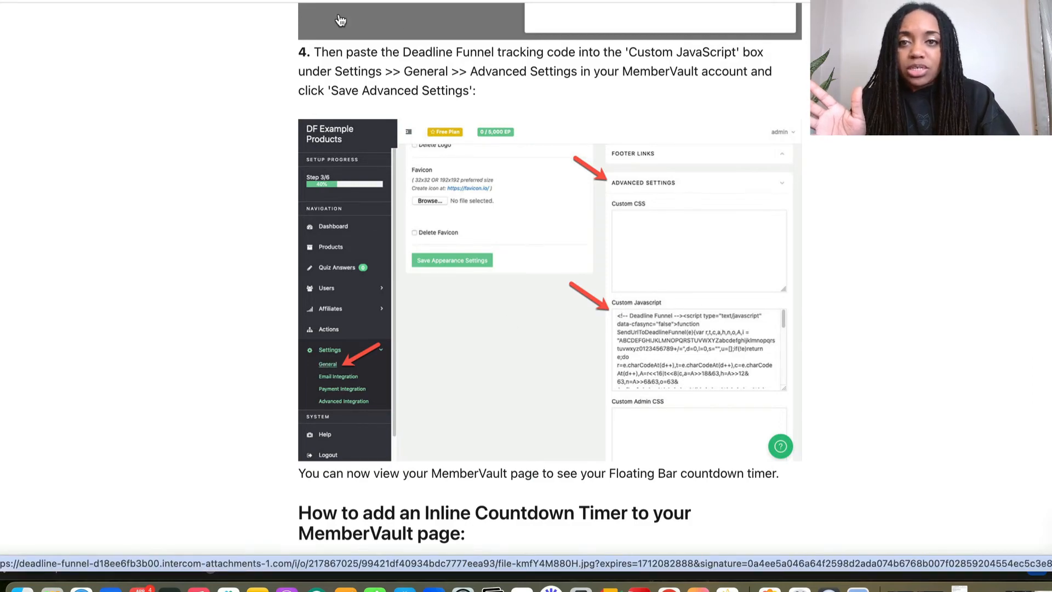
- Switch to MemberVault and open the Custom Javascript field in the advanced part of the general settings
left_click(159, 1)
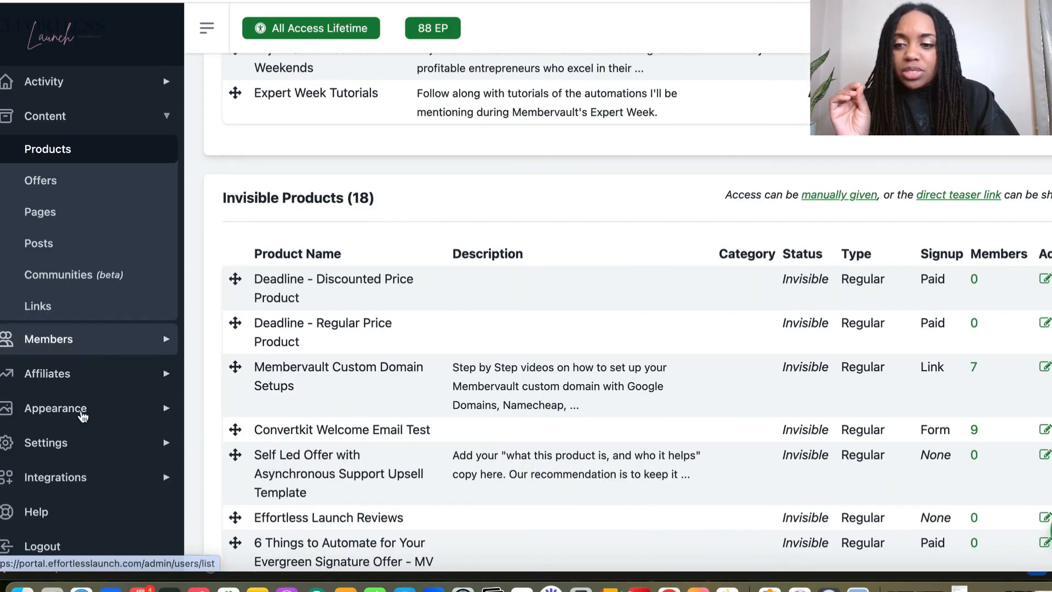
left_click(72, 456)
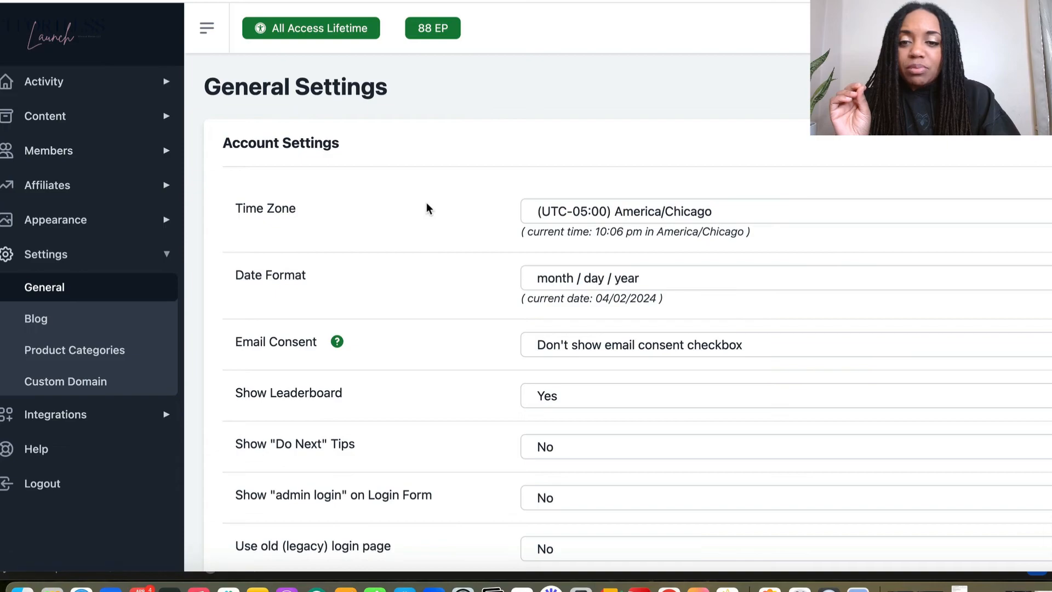
scroll(427, 204, "down", 20)
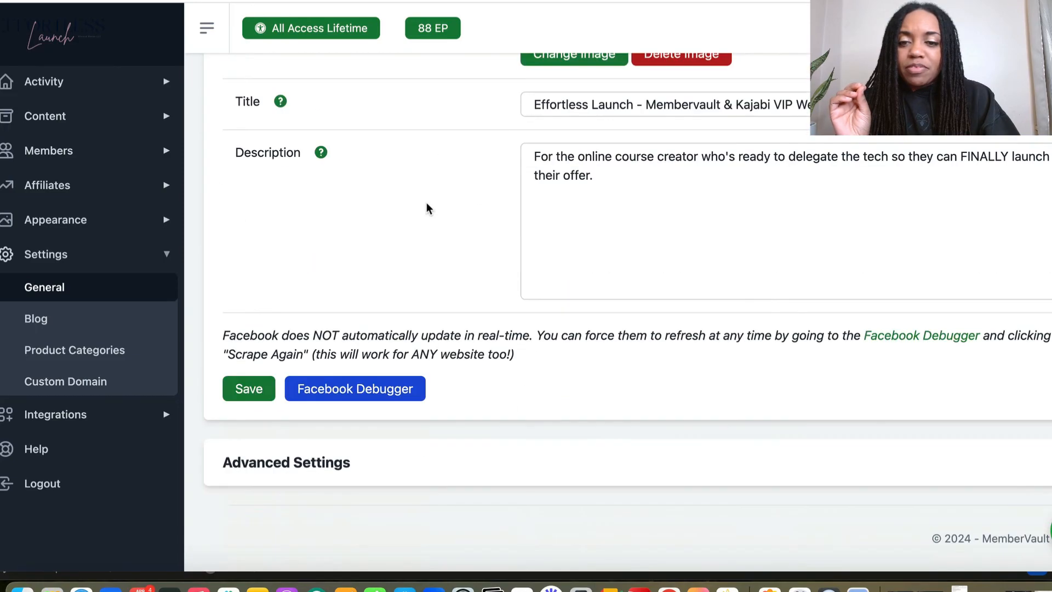
left_click(312, 468)
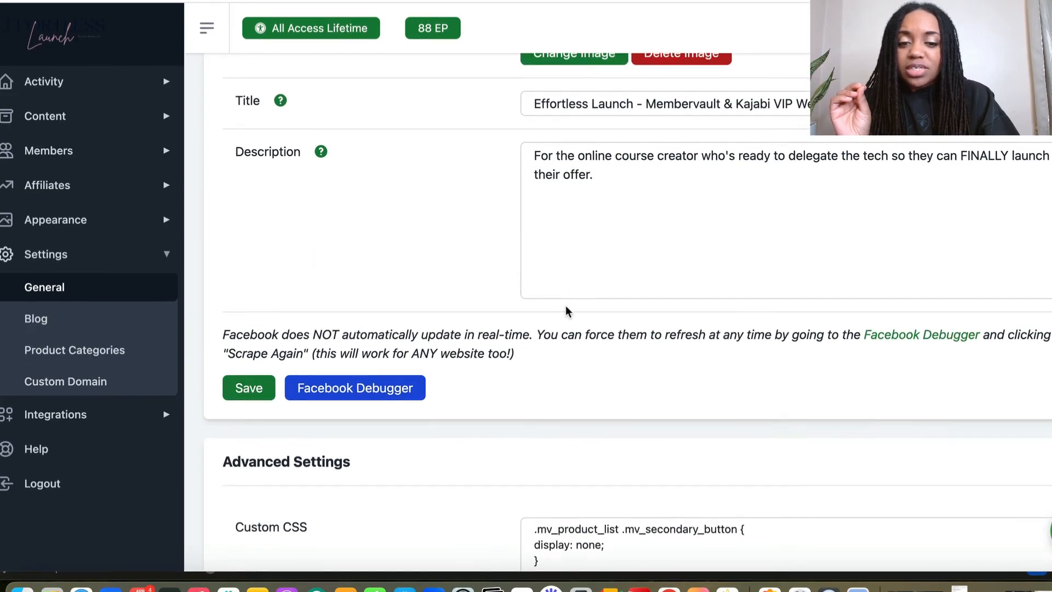
scroll(568, 311, "down", 10)
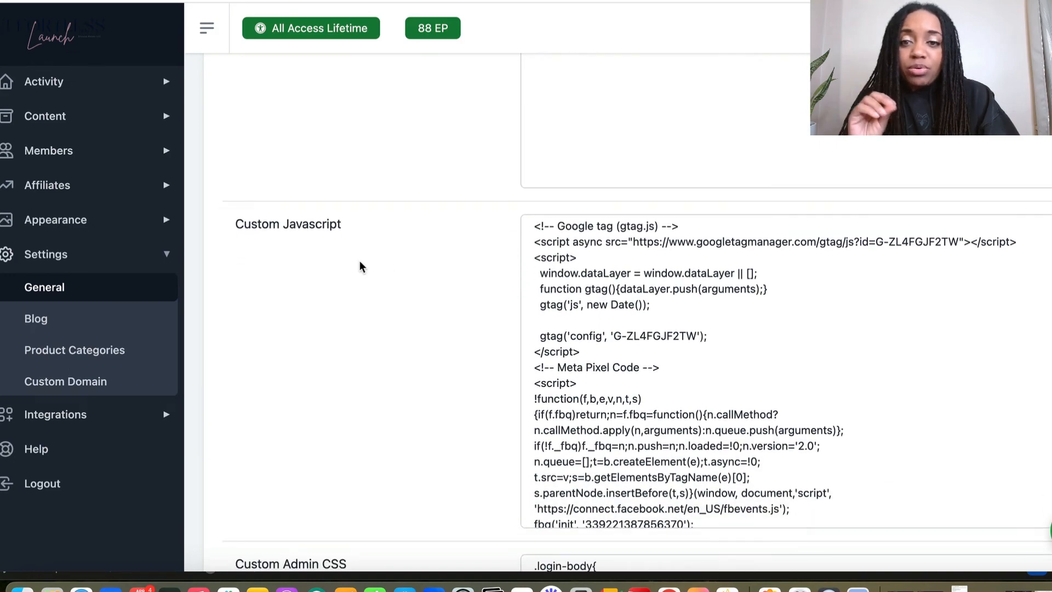
scroll(386, 300, "down", 3)
scroll(386, 300, "up", 2)
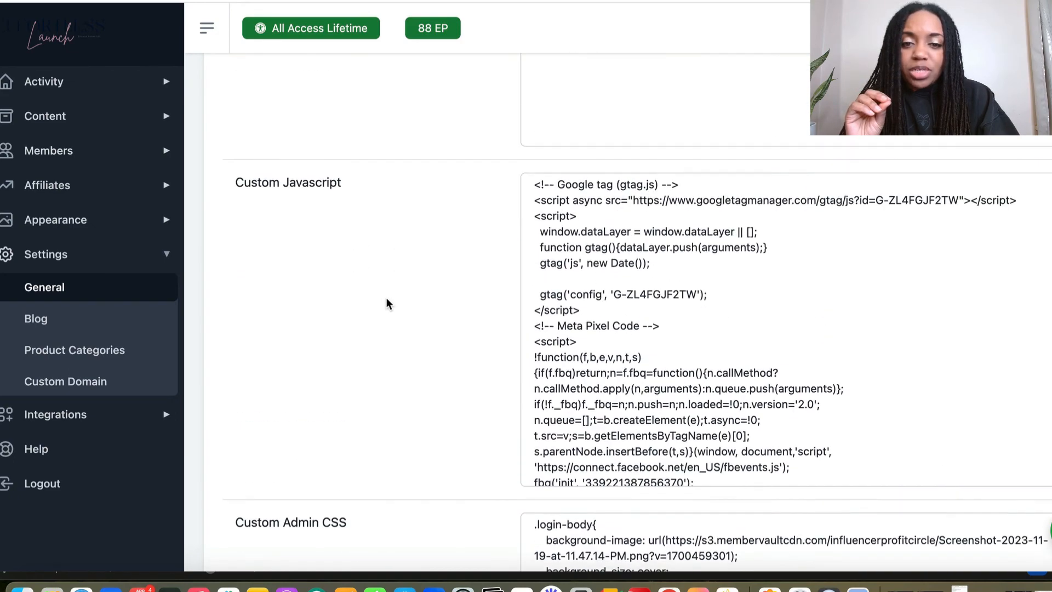
- Remove the Deadline Funnel tracking code from the Custom Javascript and paste it back below the Facebook domain verification tag
left_click(739, 327)
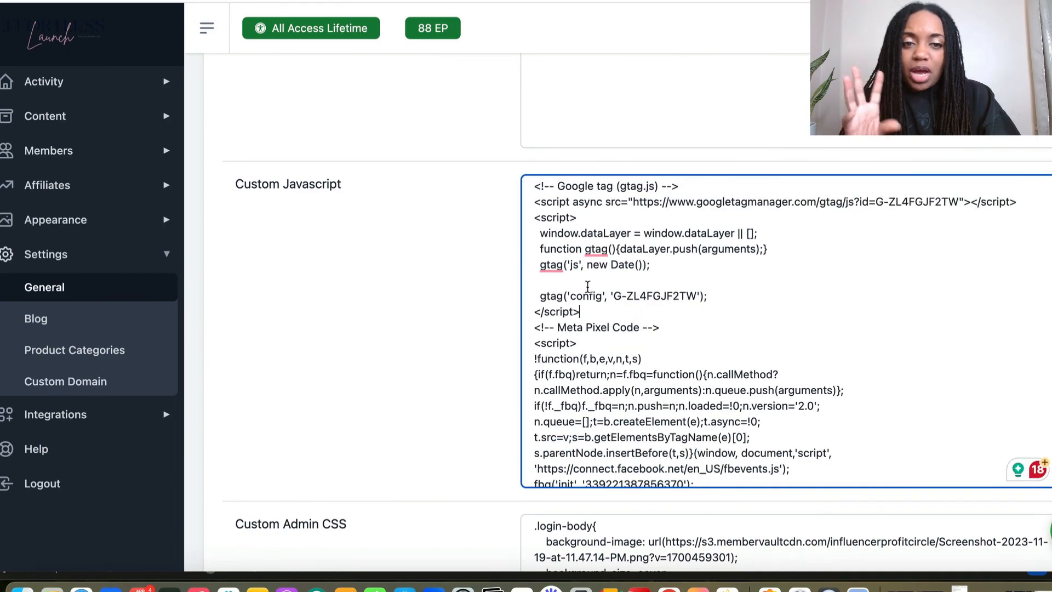
scroll(592, 288, "down", 3)
key("super+v")
scroll(752, 462, "down", 5)
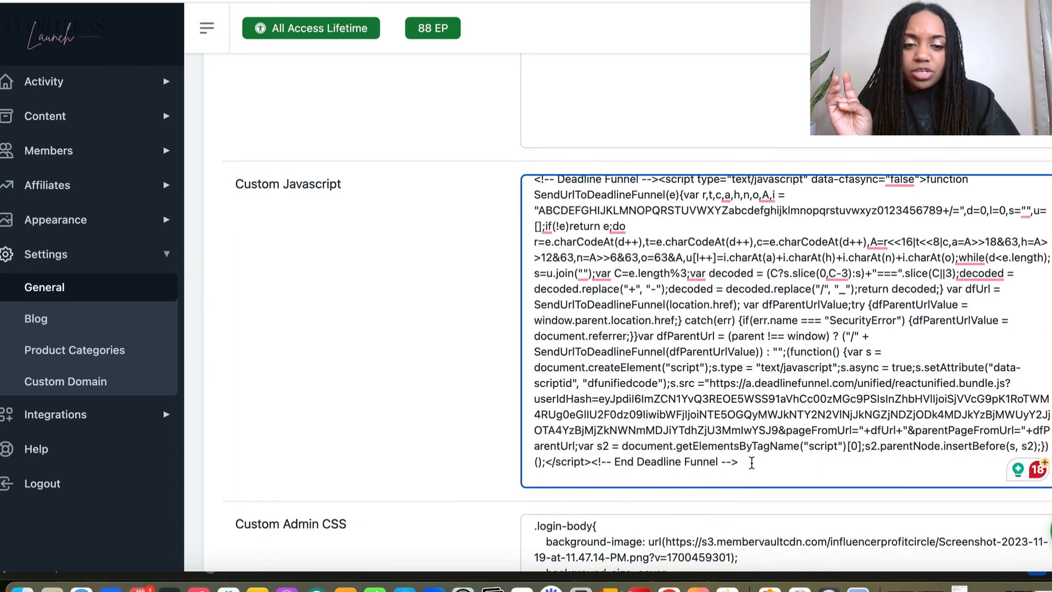
left_click_drag(749, 464, 536, 181)
key("super+c")
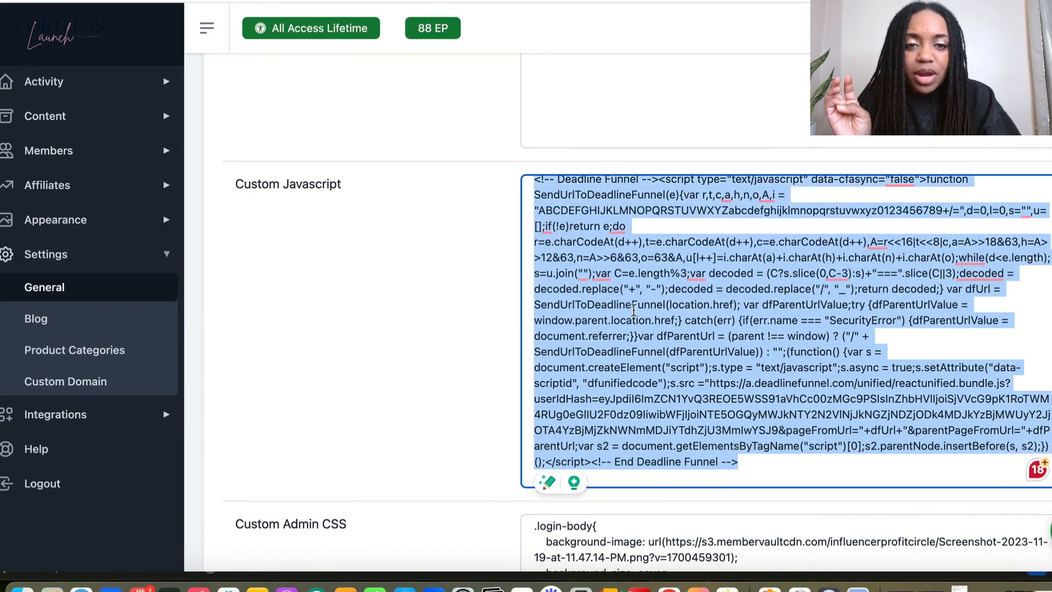
scroll(634, 310, "up", 3)
key("BackSpace")
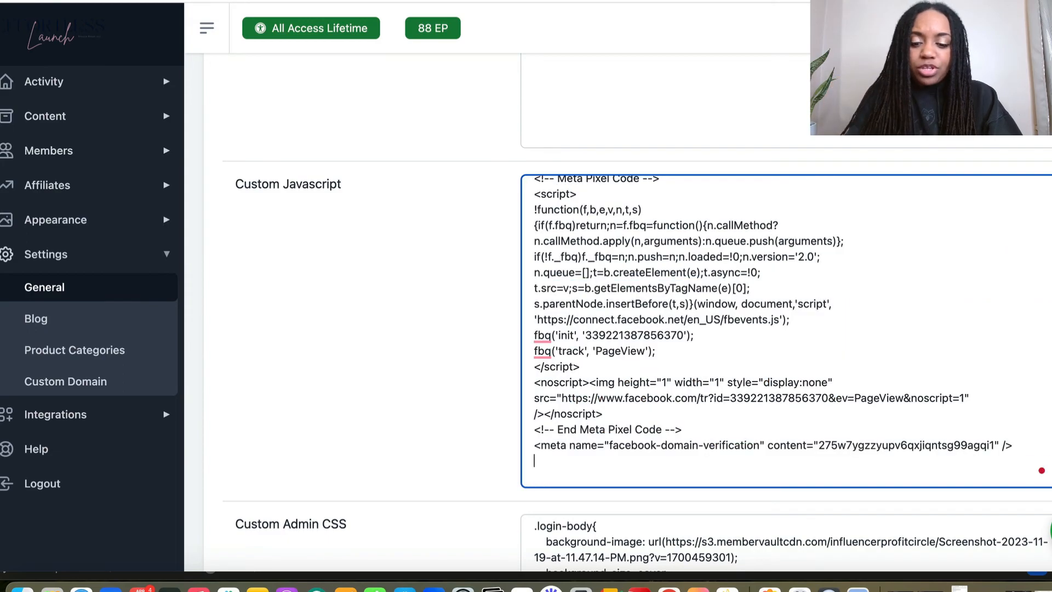
key("super+v")
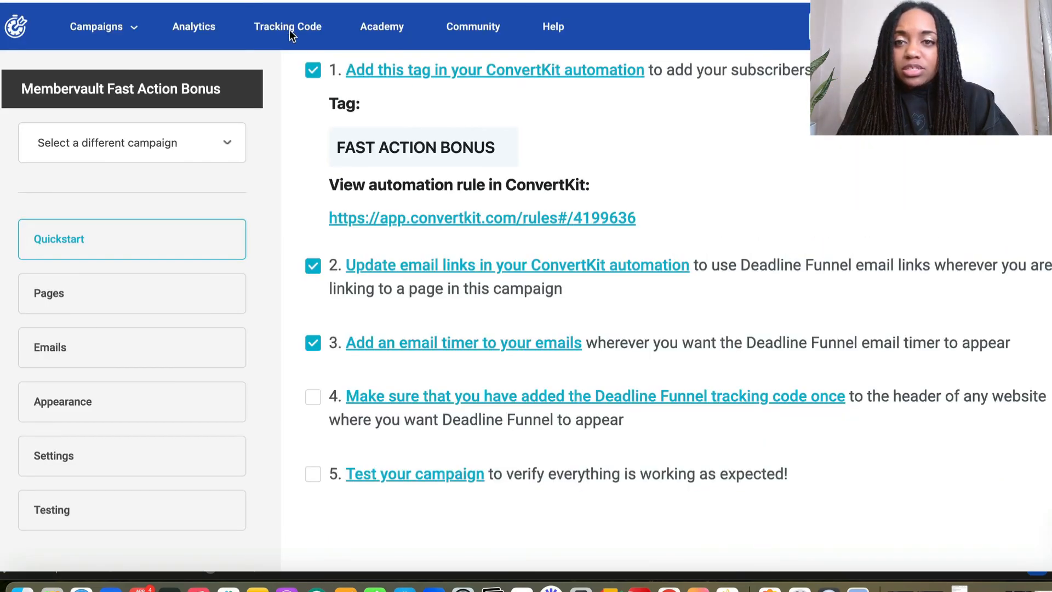
- Copy the main tracking code from Deadline Funnel and return to MemberVault's Custom Javascript setting
left_click(289, 31)
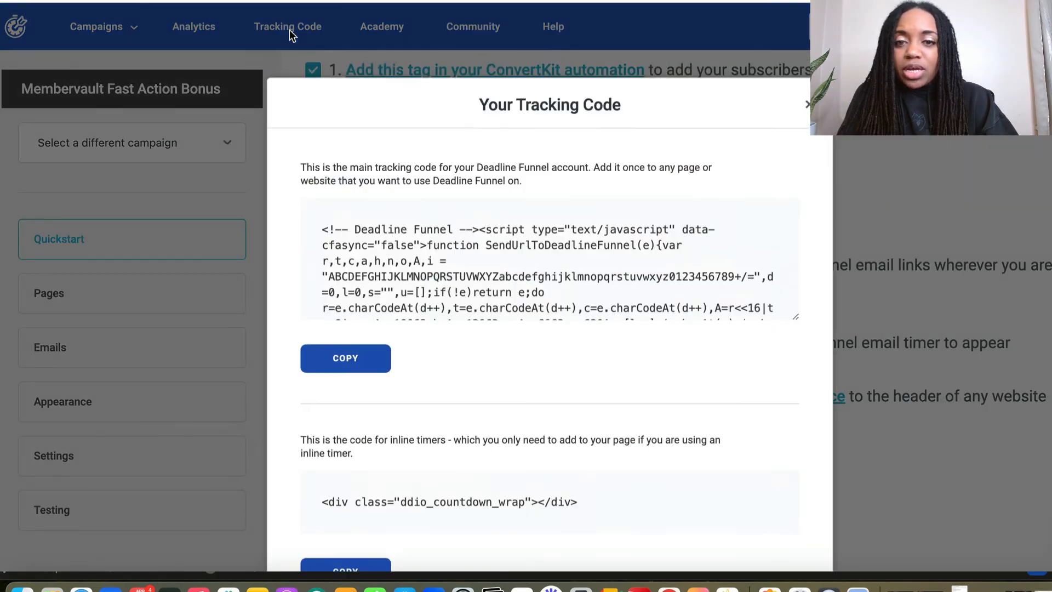
left_click(345, 362)
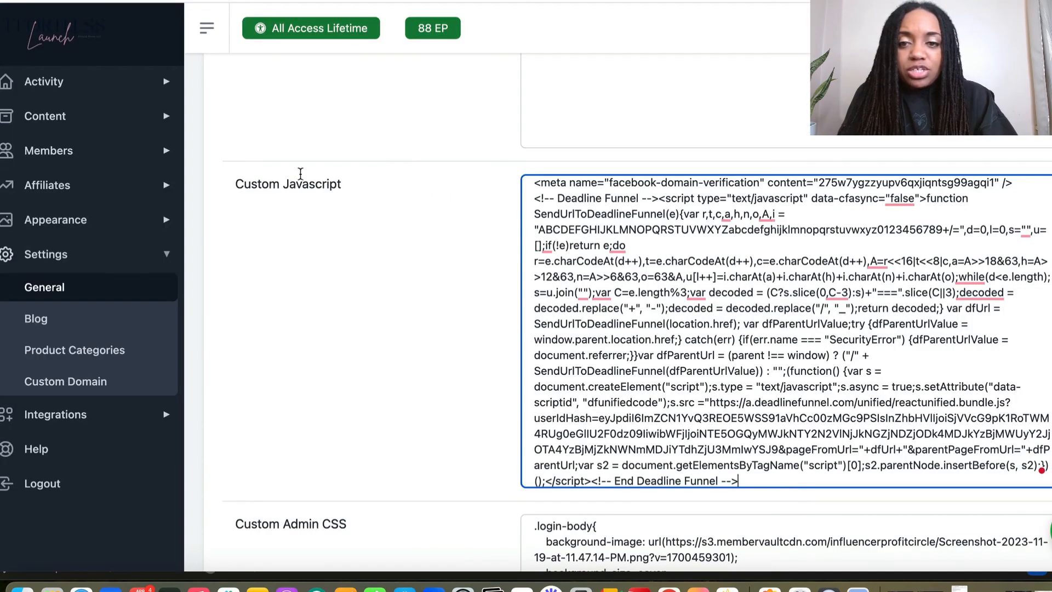
left_click_drag(245, 184, 327, 204)
left_click(354, 202)
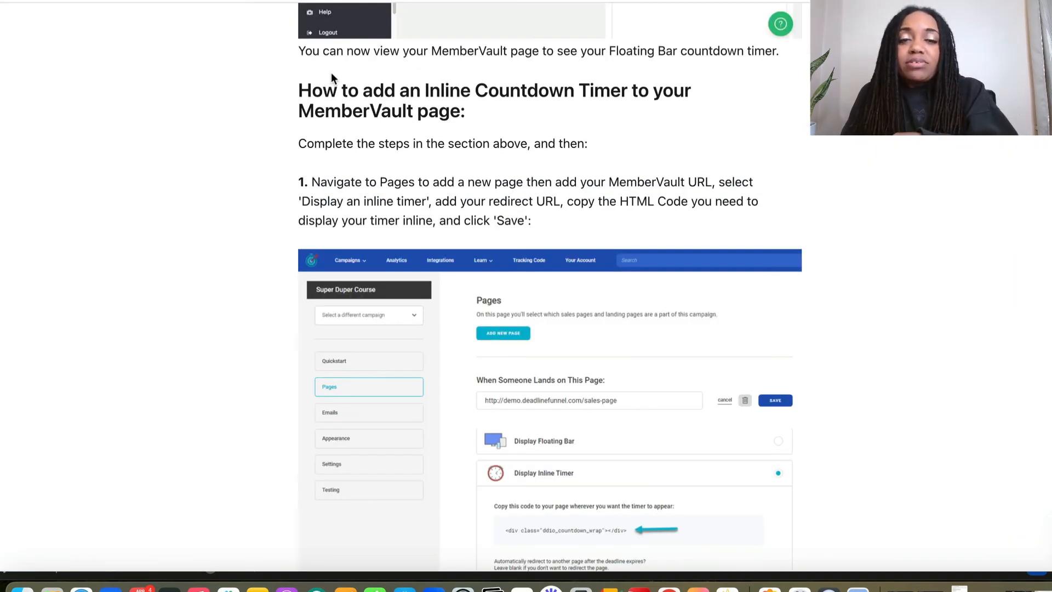
- Copy the inline timer code from Deadline Funnel and consult the guide on inserting it into a MemberVault product
scroll(331, 72, "down", 5)
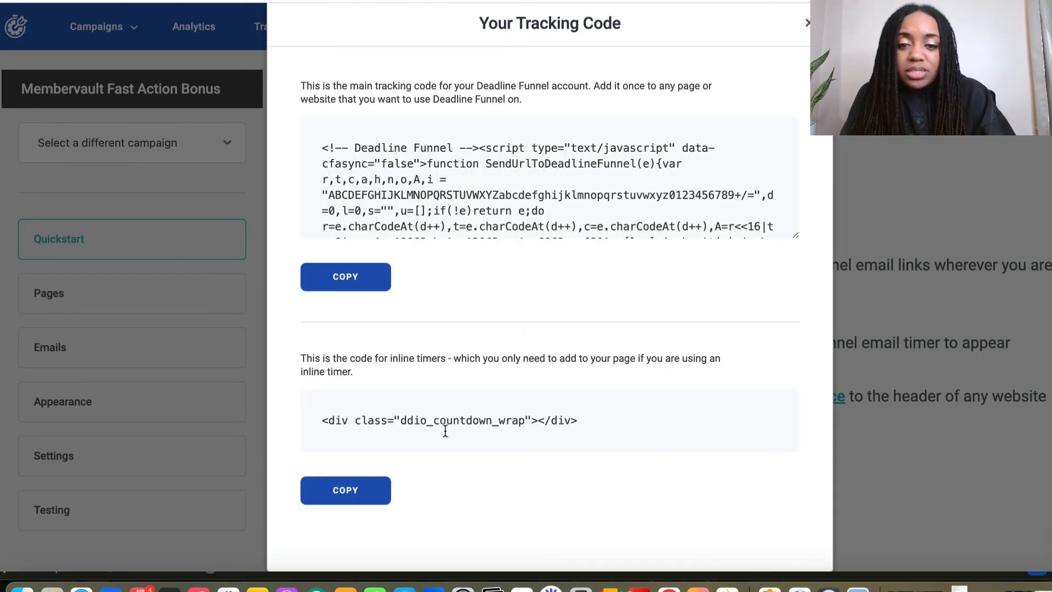
left_click(347, 497)
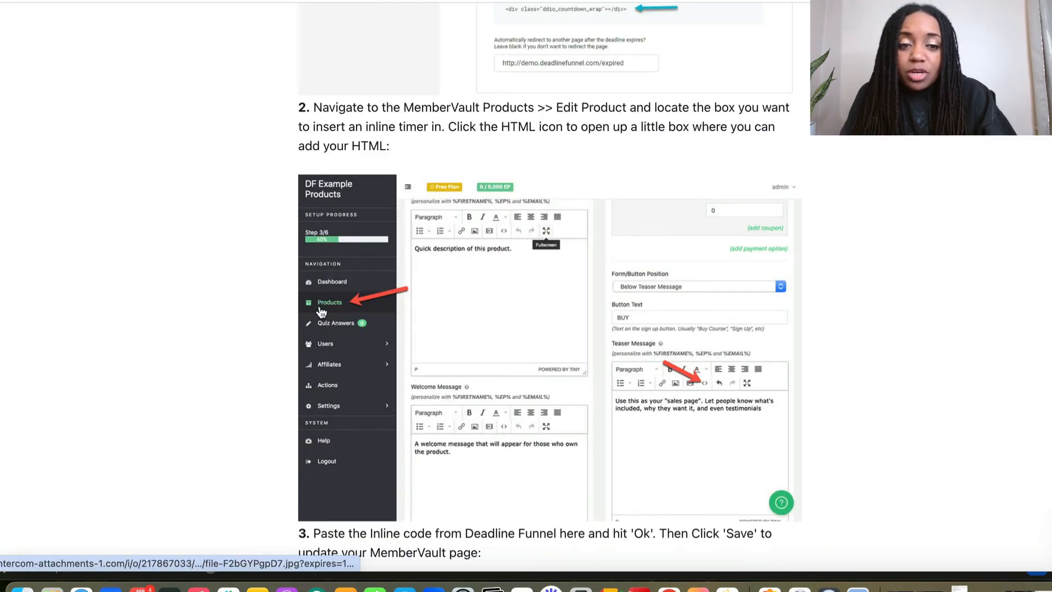
scroll(367, 314, "down", 3)
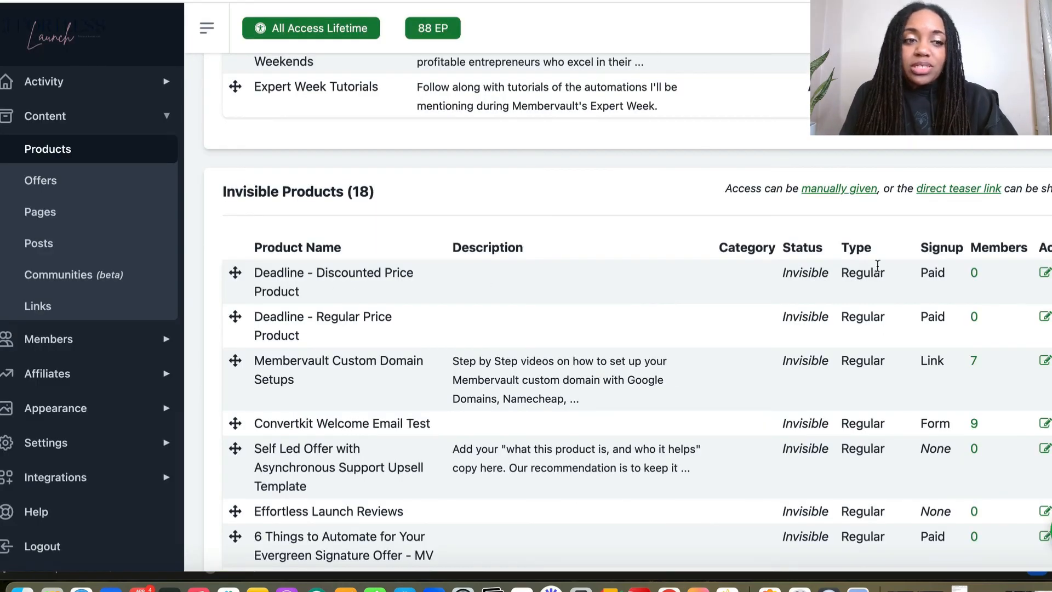
- Insert the inline timer code <div class="ddio_countdown_wrap"></div> into the source code of the Deadline - Discounted Price Product's Promo Text and save the code
left_click(1044, 278)
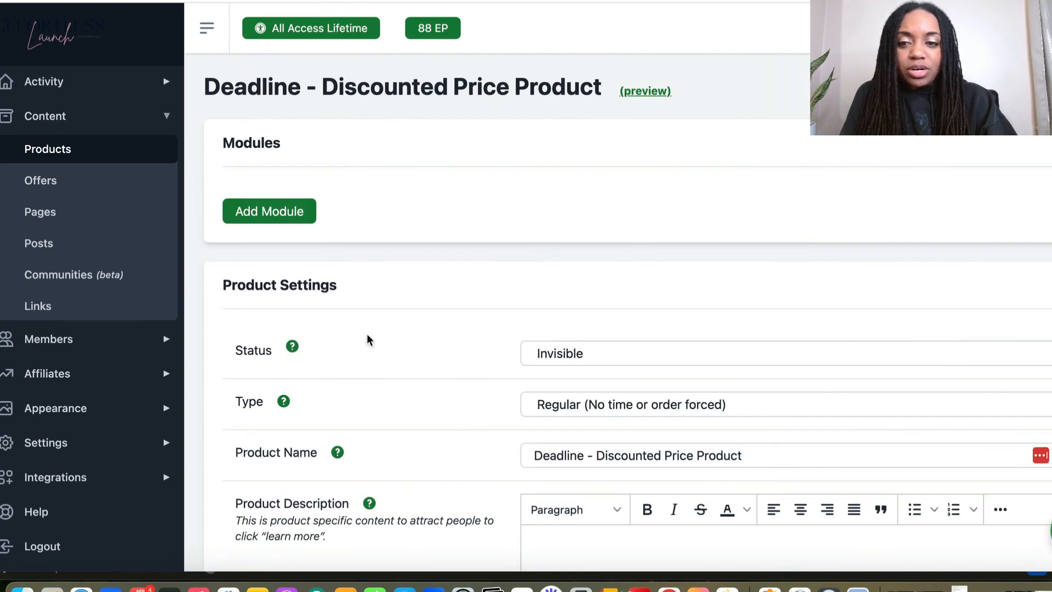
scroll(362, 337, "down", 10)
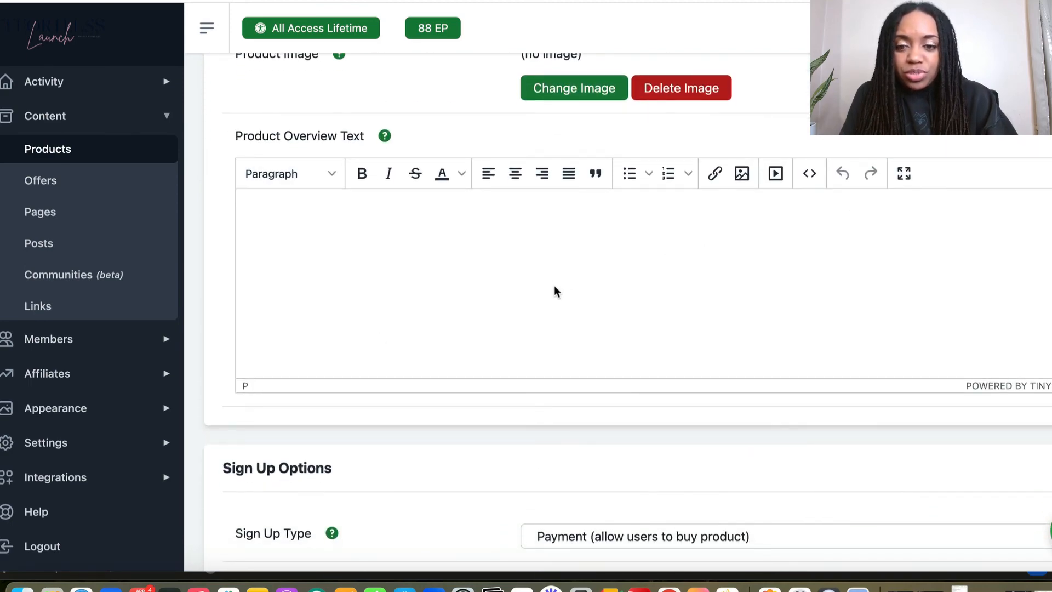
scroll(779, 253, "down", 10)
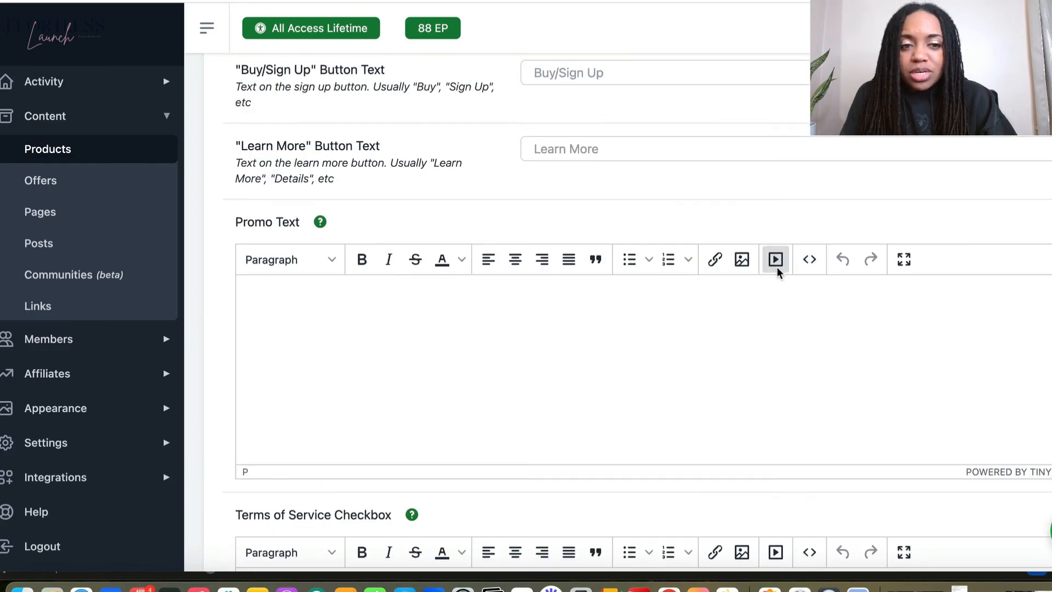
left_click(807, 261)
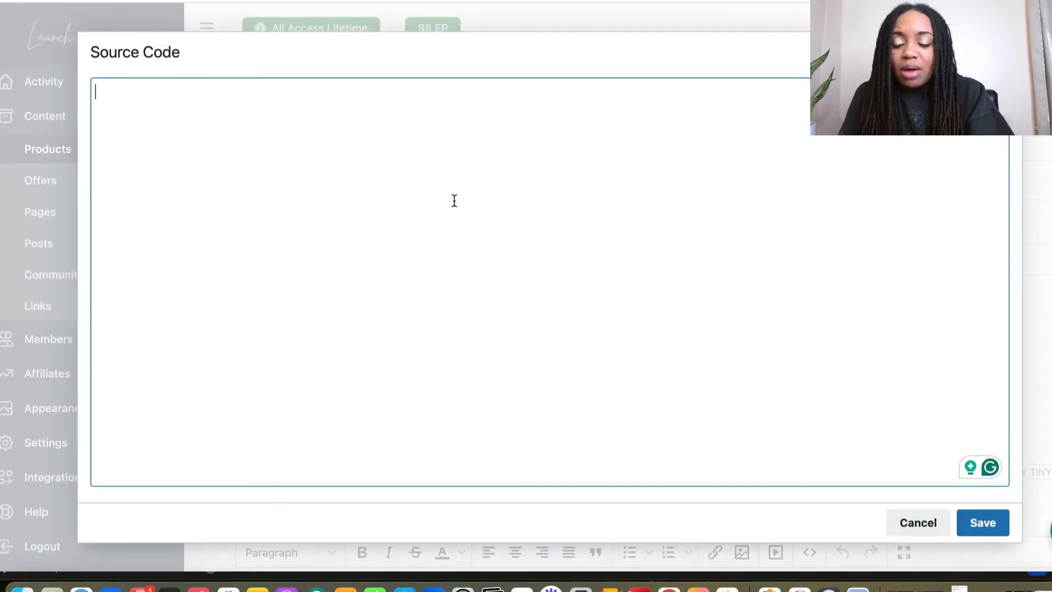
key("super+v")
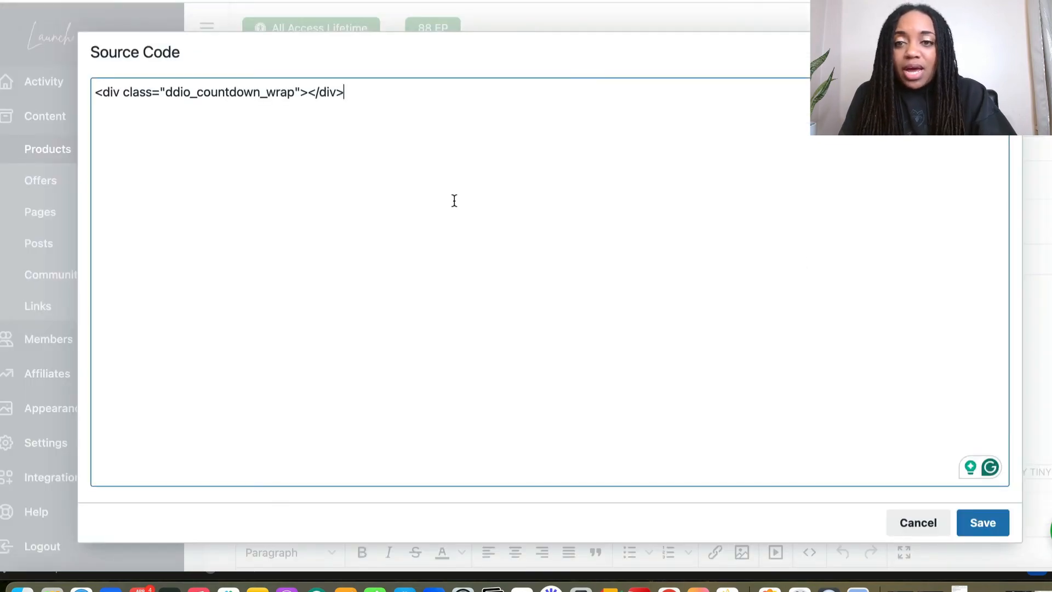
left_click(981, 523)
- Copy the Direct Purchase Link from the Deadline - Discounted Price Product's preview options and load it in the browser
scroll(635, 91, "up", 15)
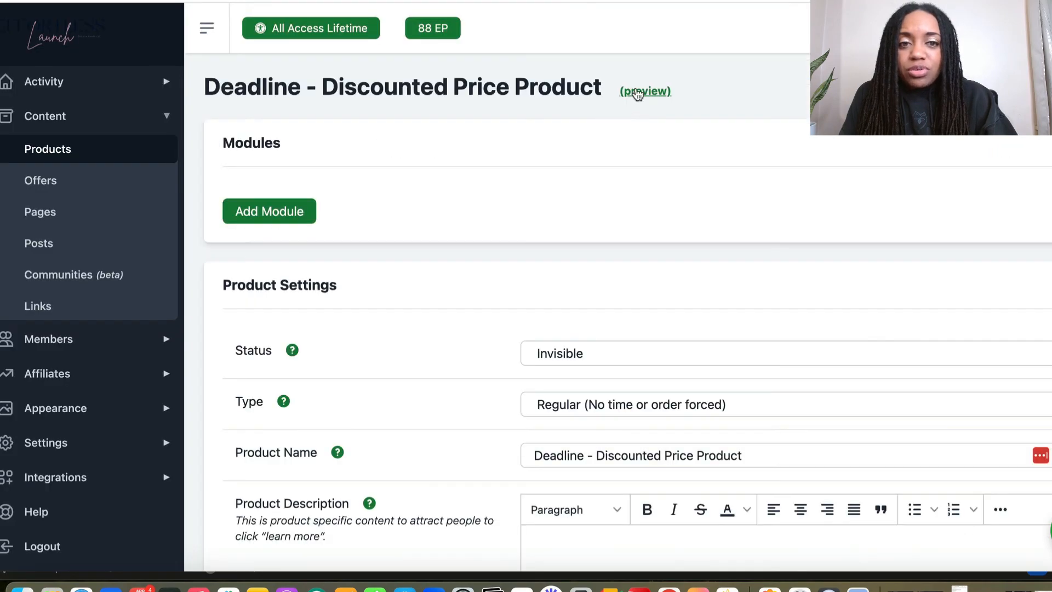
left_click(633, 93)
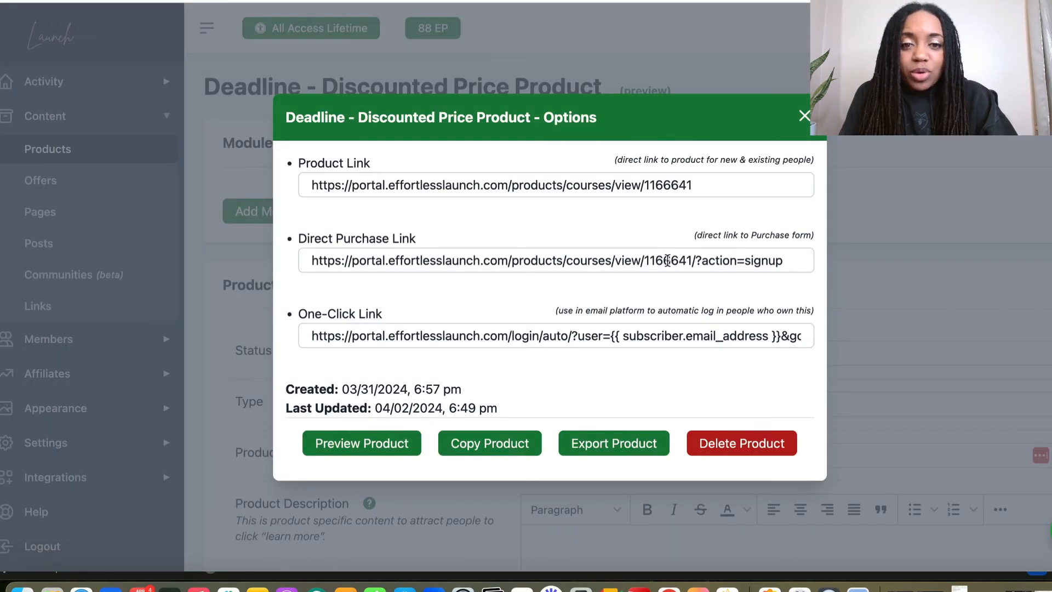
triple_click(667, 260)
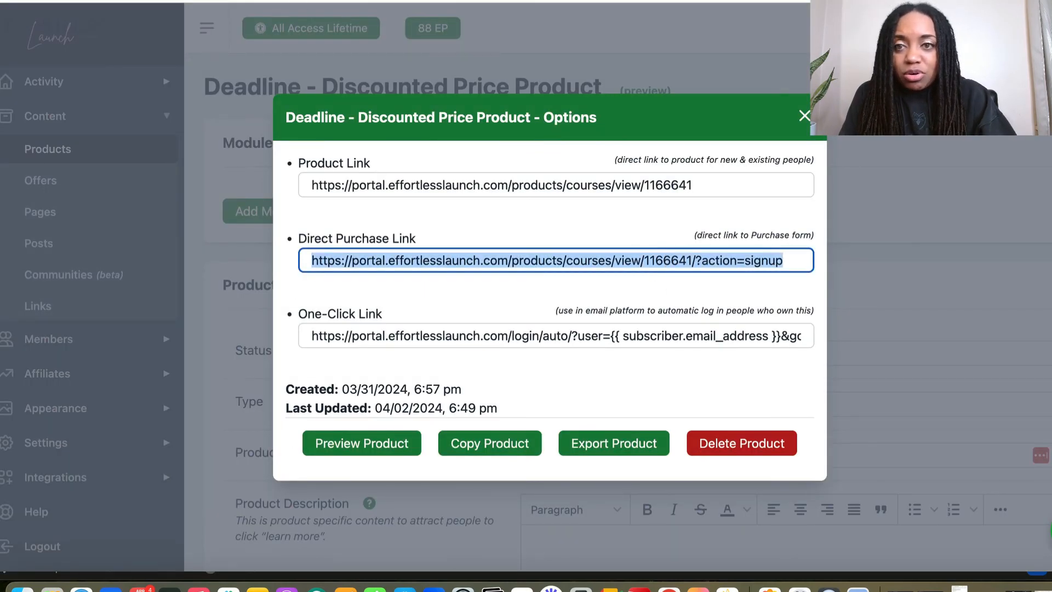
left_click(339, 1)
left_click(339, 1)
key("super+v")
key("Return")
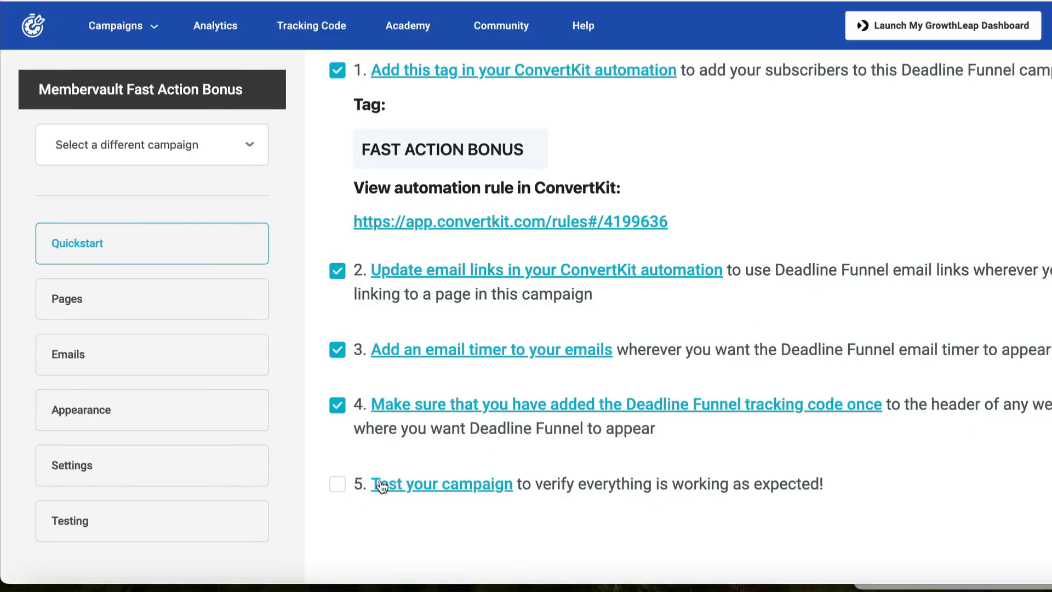
- Clear the local tracking on the Membervault Fast Action Bonus campaign's Testing page in Deadline Funnel
left_click(212, 538)
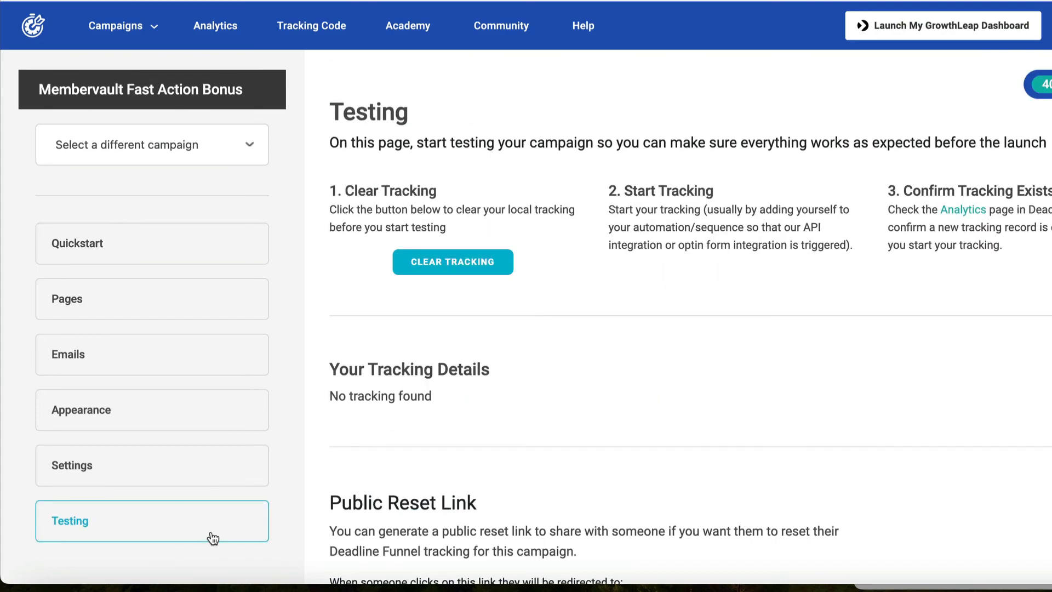
left_click(410, 266)
left_click(538, 253)
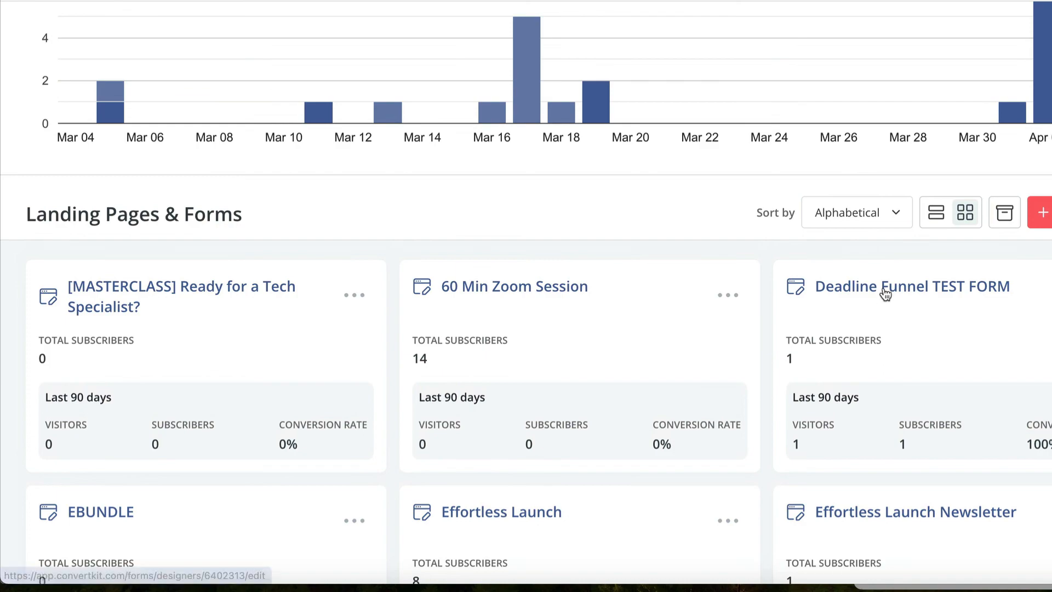
- Open the Deadline Funnel TEST FORM in ConvertKit and copy the share link to its hosted version
left_click(903, 286)
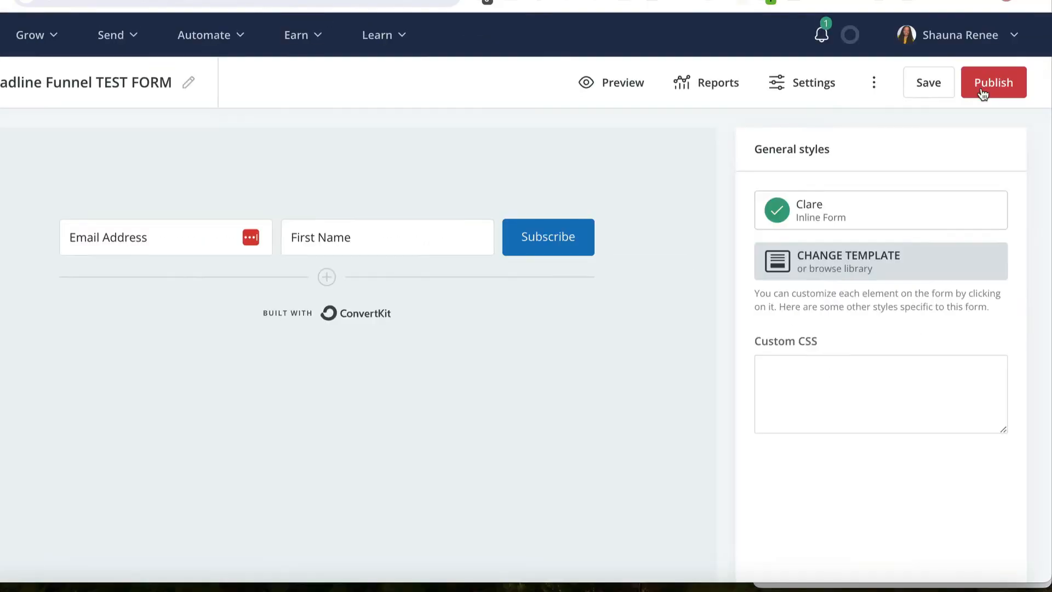
left_click(982, 94)
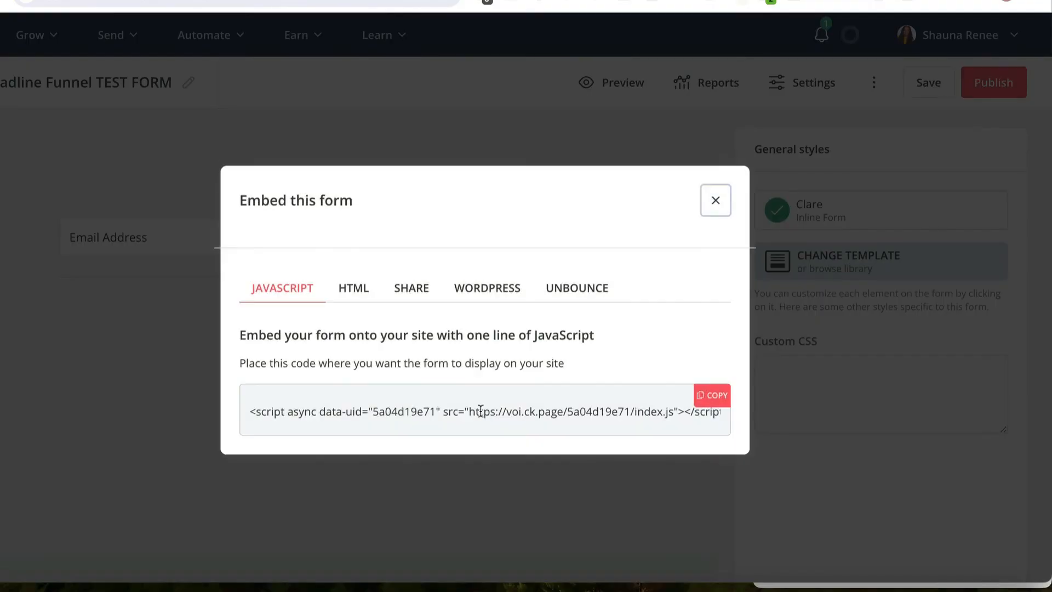
left_click(428, 289)
left_click(710, 387)
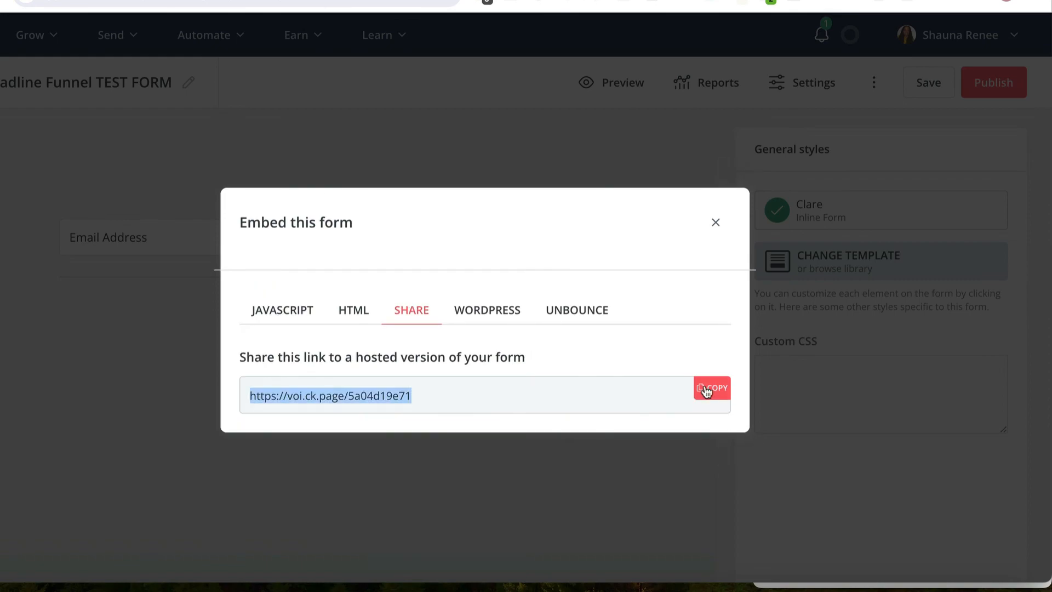
- Open the hosted test form and subscribe with the test contact's email address and first name
left_click(18, 0)
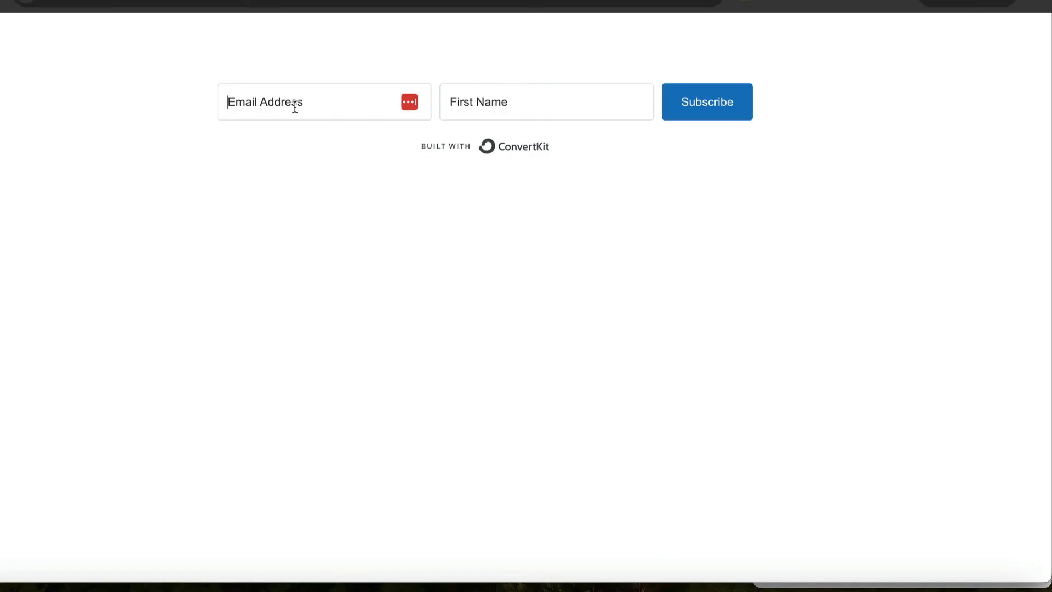
type("shauna")
key("Down")
key("Return")
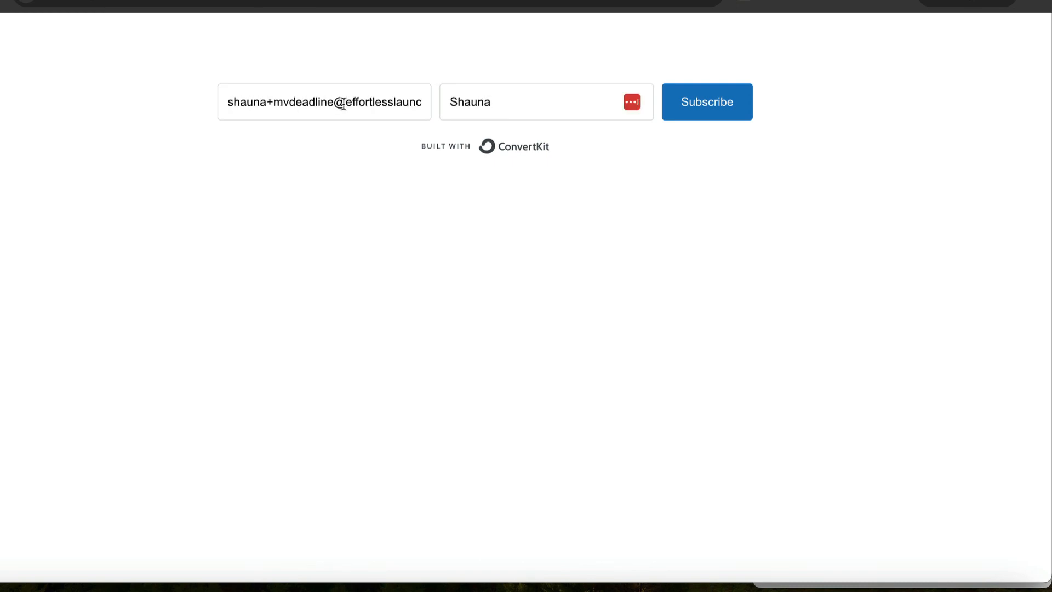
left_click(703, 119)
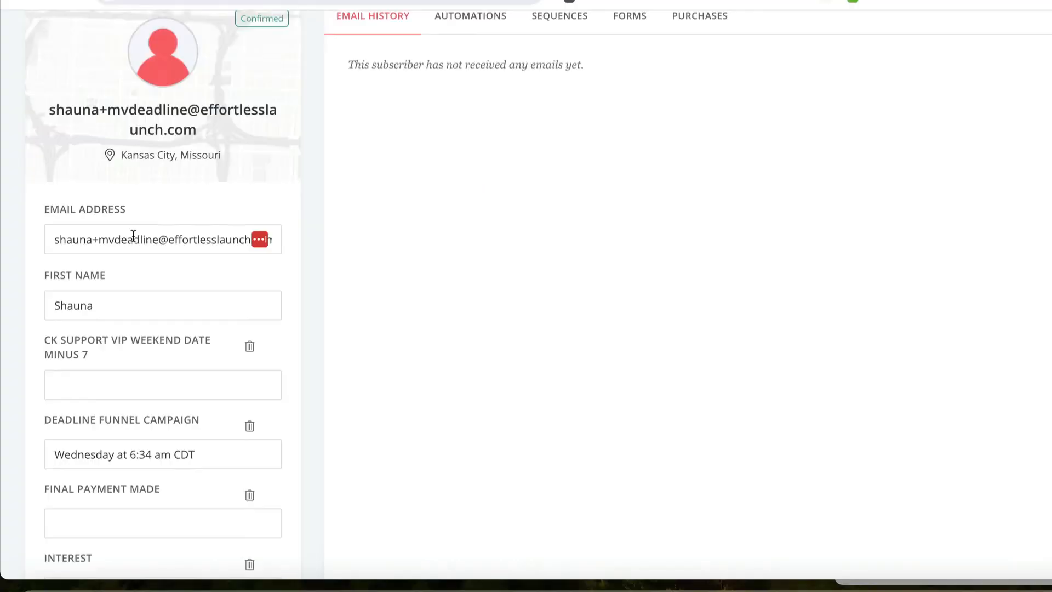
- Examine the test subscriber's ConvertKit profile: the Deadline Funnel Campaign field, tags, automations and sequences
scroll(132, 236, "down", 2)
scroll(84, 230, "down", 2)
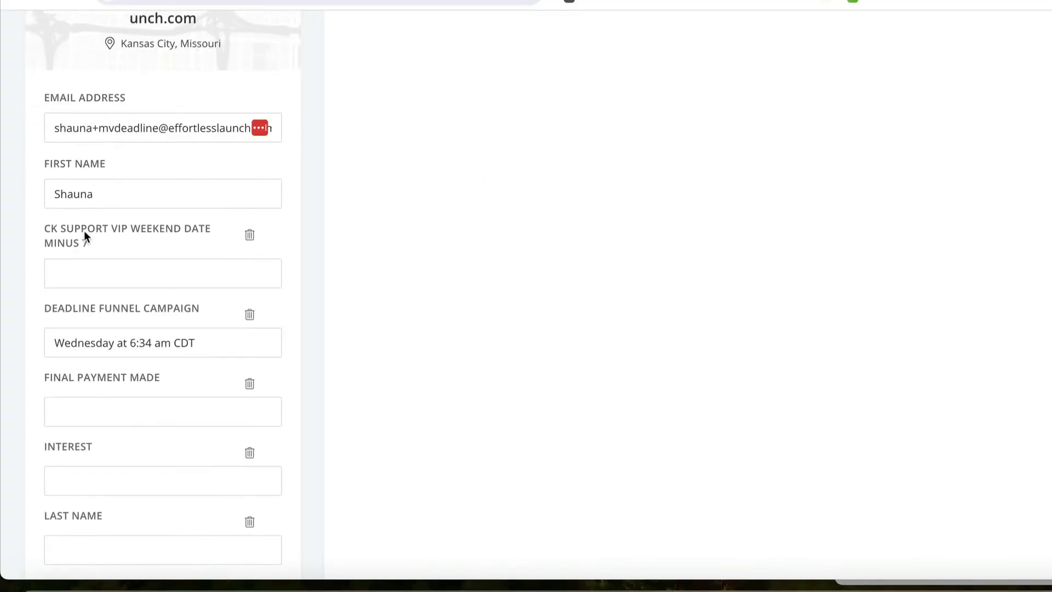
scroll(84, 235, "down", 2)
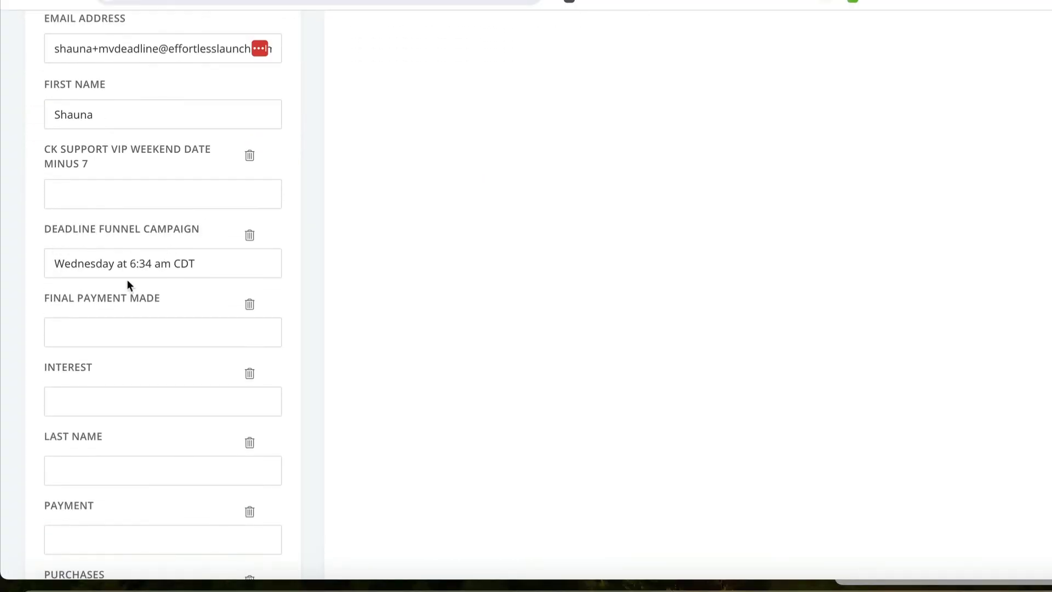
scroll(188, 264, "down", 5)
scroll(188, 265, "down", 4)
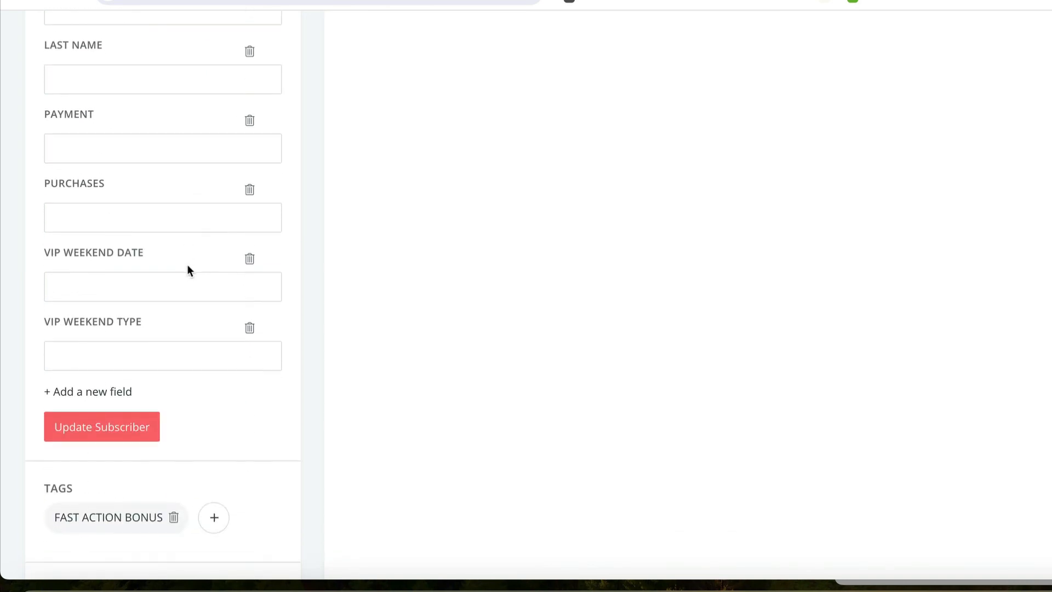
scroll(72, 374, "up", 15)
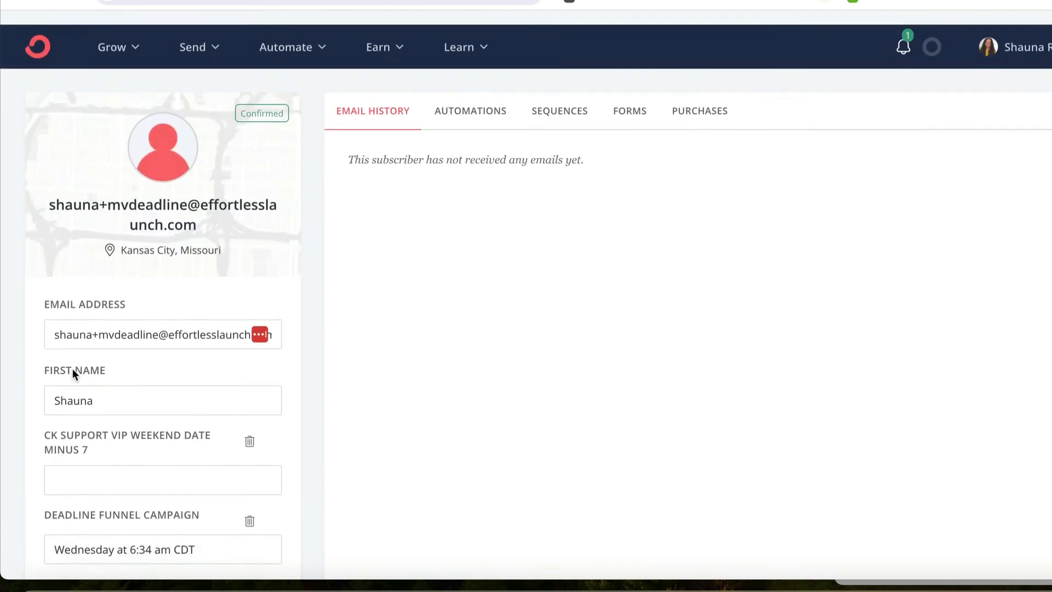
left_click(477, 97)
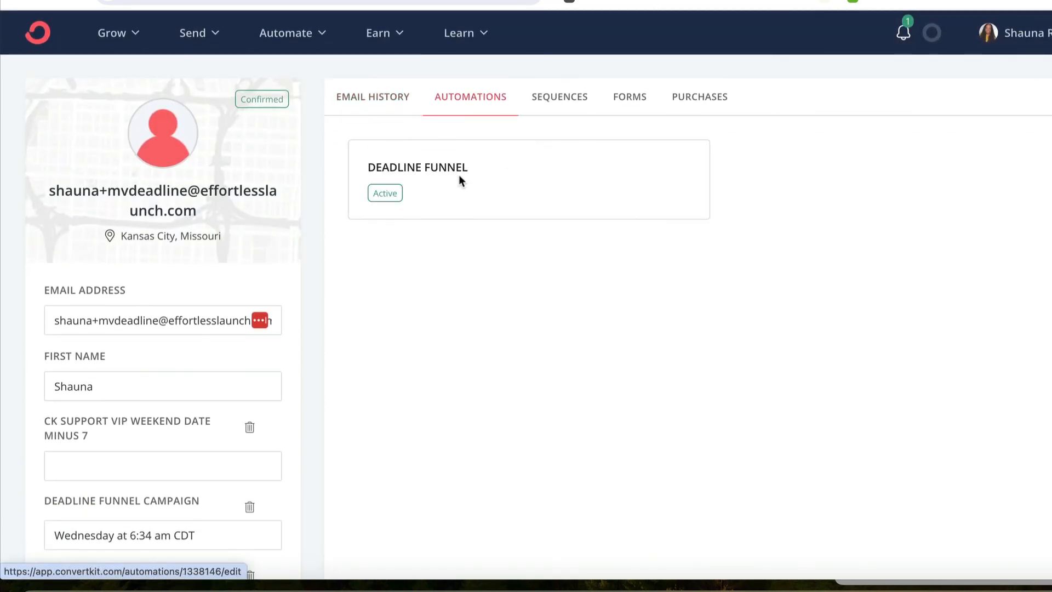
left_click(573, 105)
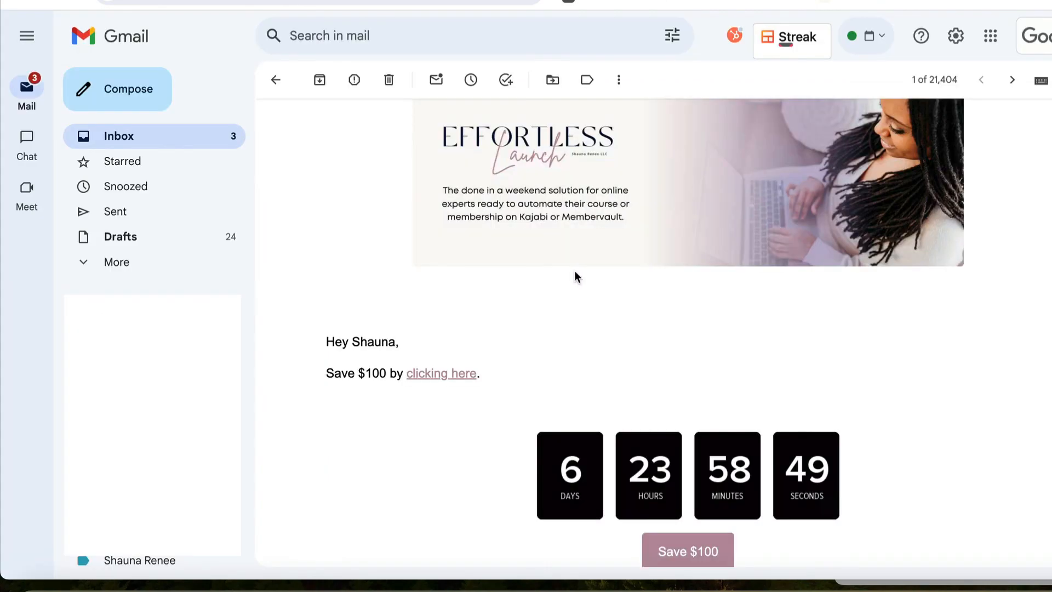
- Check the countdown timer in the received test email in Gmail and open its "clicking here" offer link
scroll(575, 274, "down", 3)
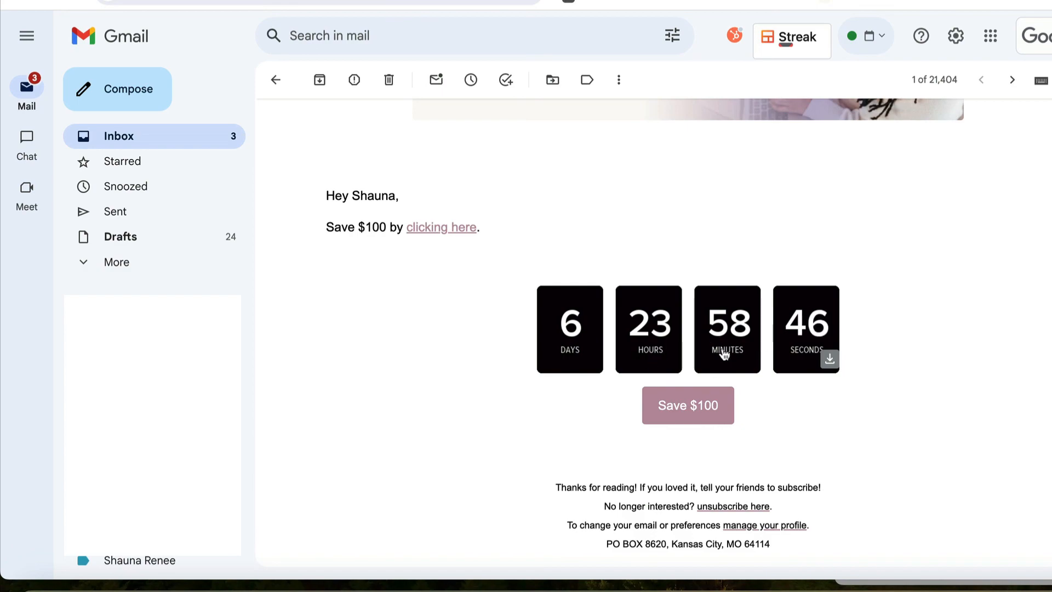
right_click(432, 235)
left_click(462, 274)
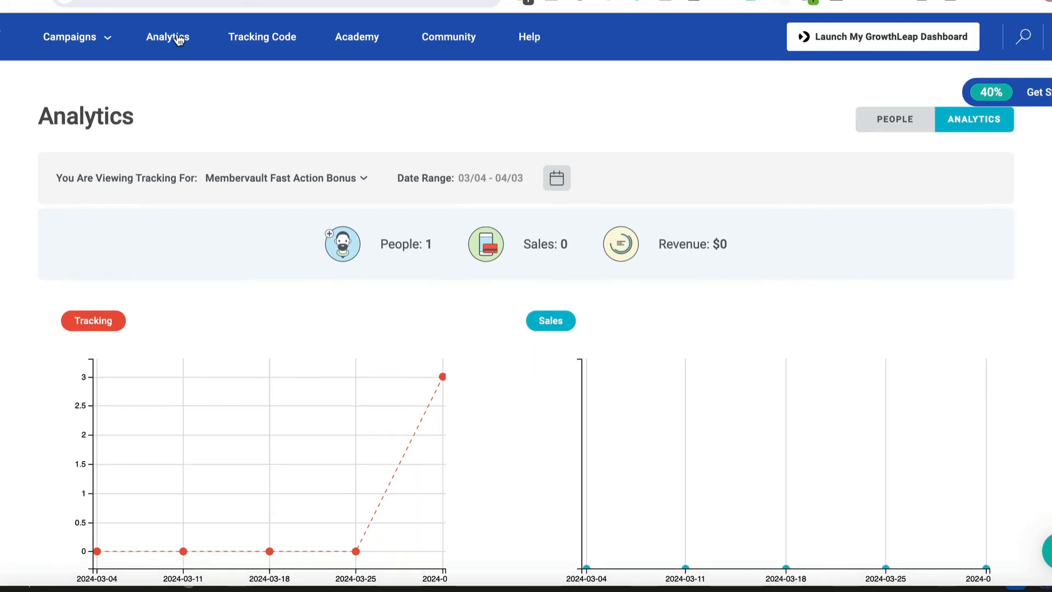
- Open Deadline Funnel's Analytics for the Membervault Fast Action Bonus campaign and look through the tracking data to the People Tracked section
left_click(170, 38)
scroll(332, 159, "down", 1)
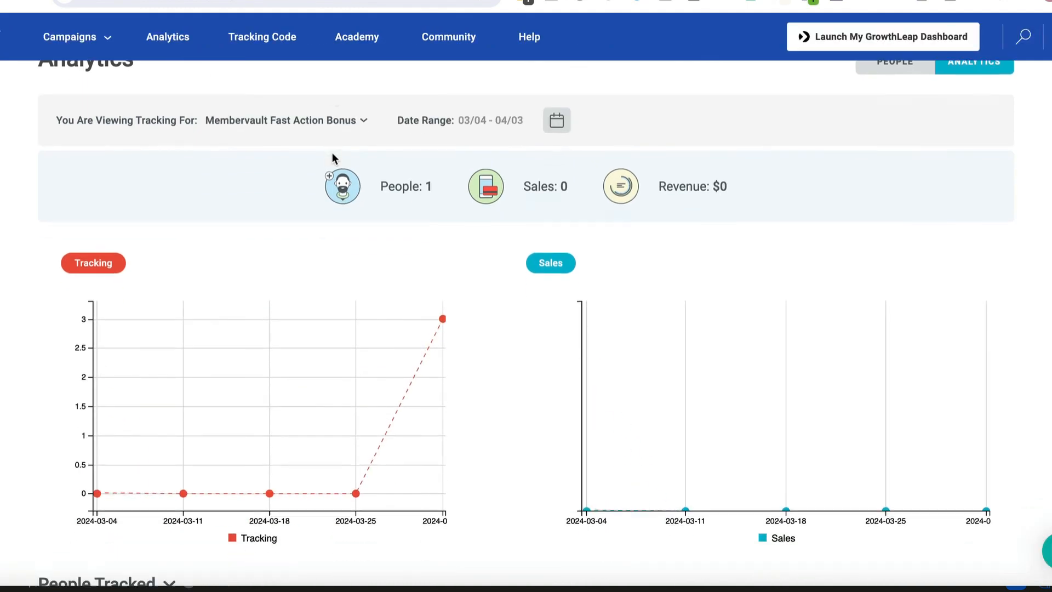
scroll(425, 182, "down", 5)
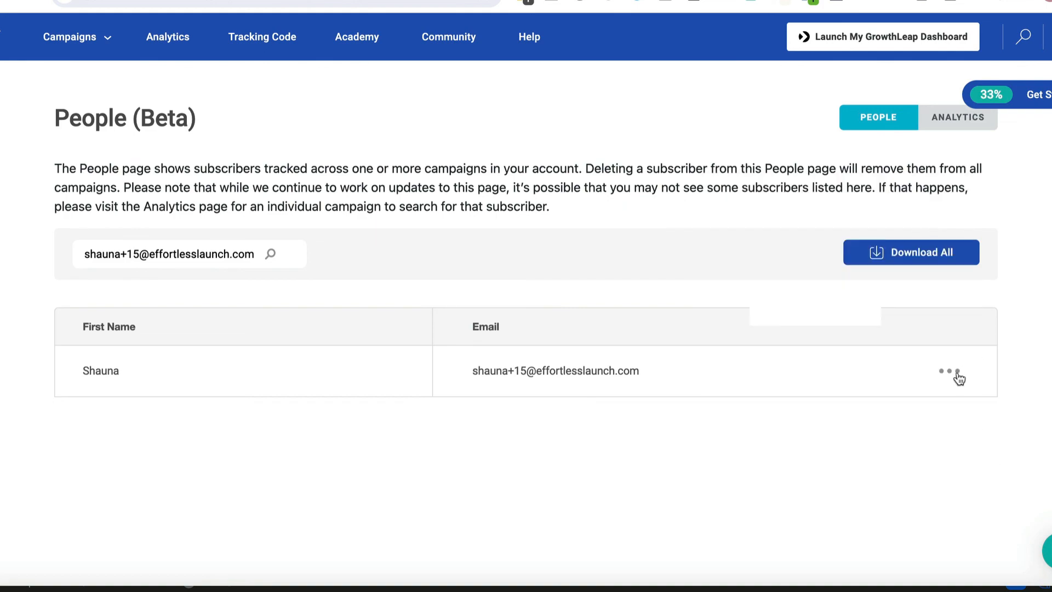
- Inspect the email addresses linked to the test subscriber on the People page and the subscriber's deadline dates under People Tracked
mouse_move(959, 377)
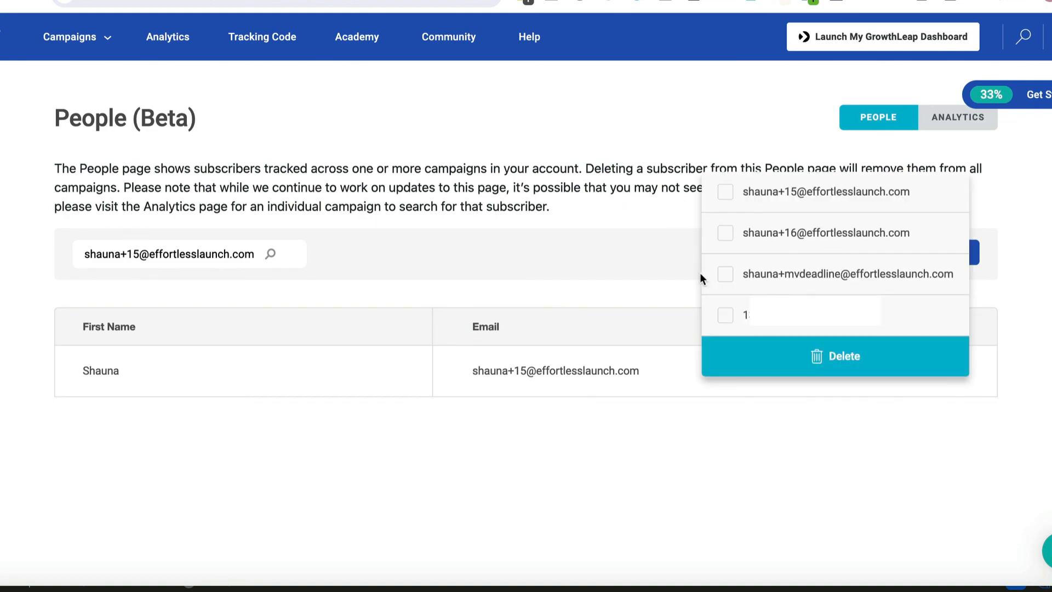
left_click(726, 276)
left_click(726, 277)
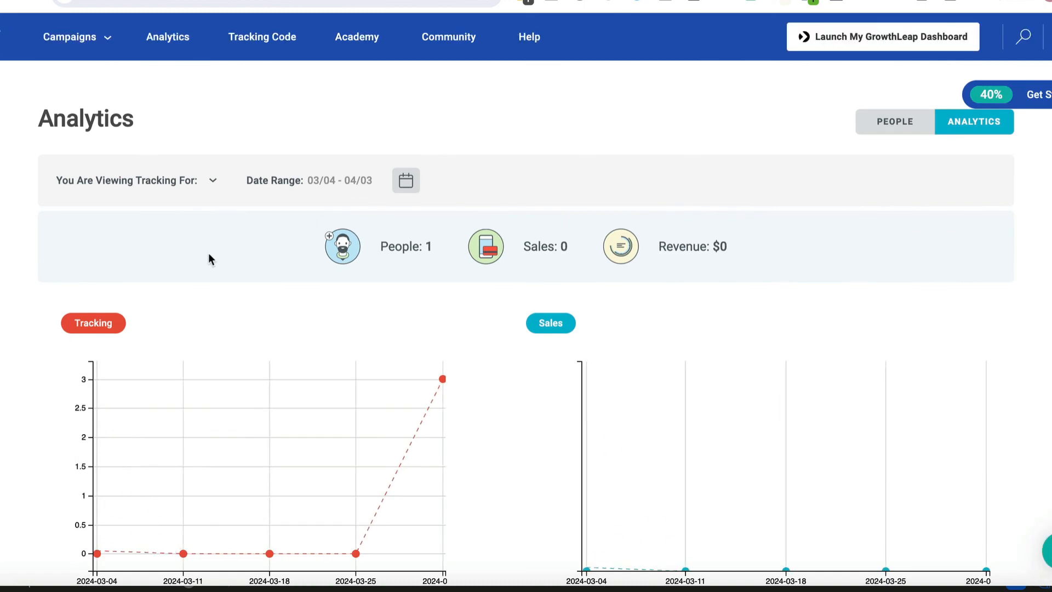
scroll(274, 301, "down", 5)
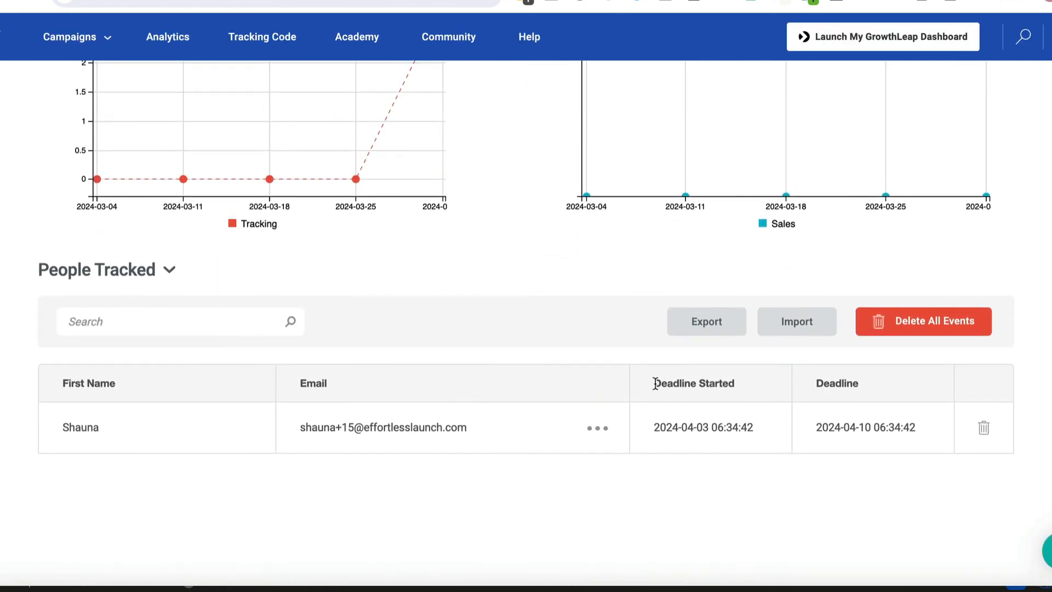